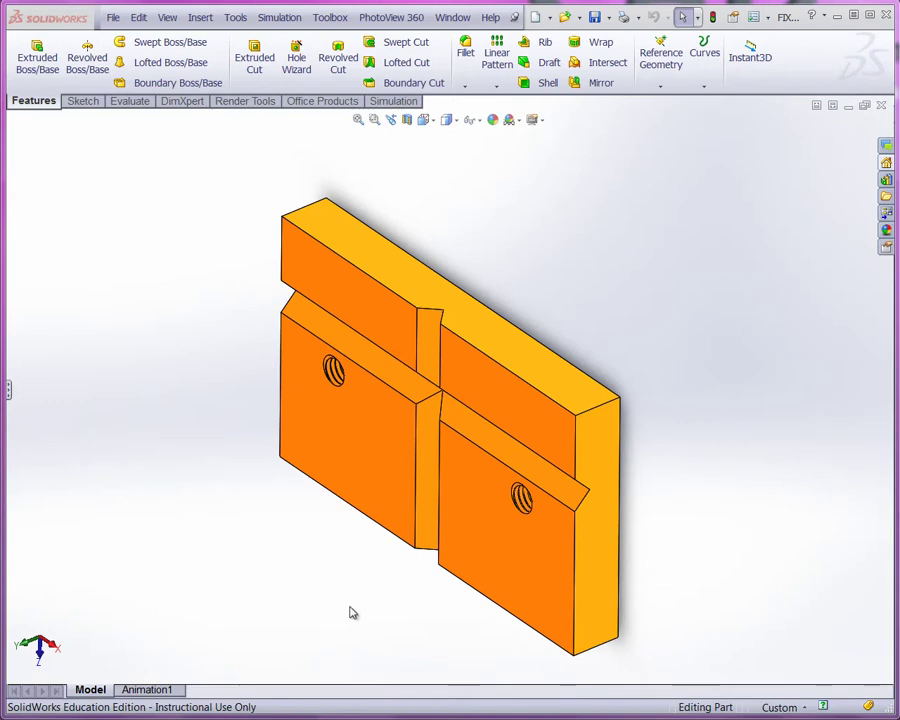
{"action": "middle_click_drag", "start_coordinate": [350, 612], "coordinate": [418, 610]}
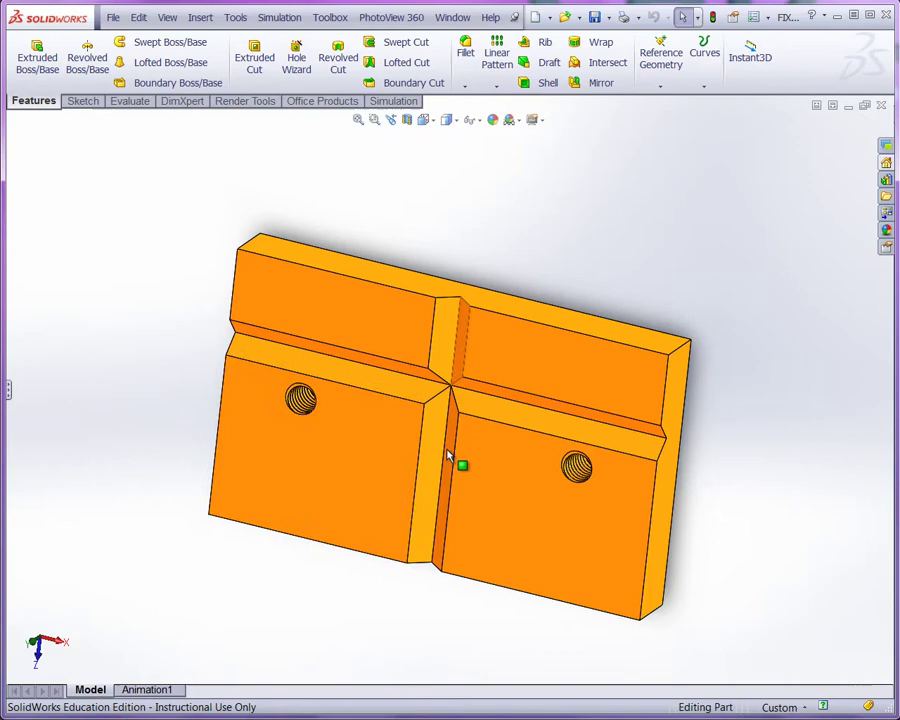
{"action": "middle_click_drag", "start_coordinate": [532, 546], "coordinate": [341, 509]}
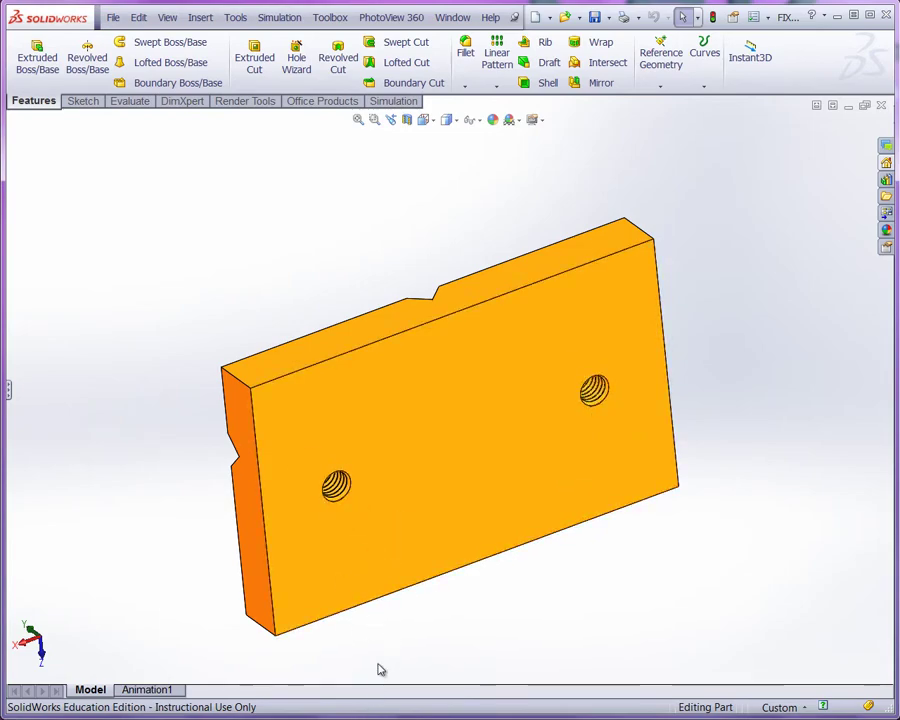
{"action": "middle_click_drag", "start_coordinate": [380, 669], "coordinate": [576, 668]}
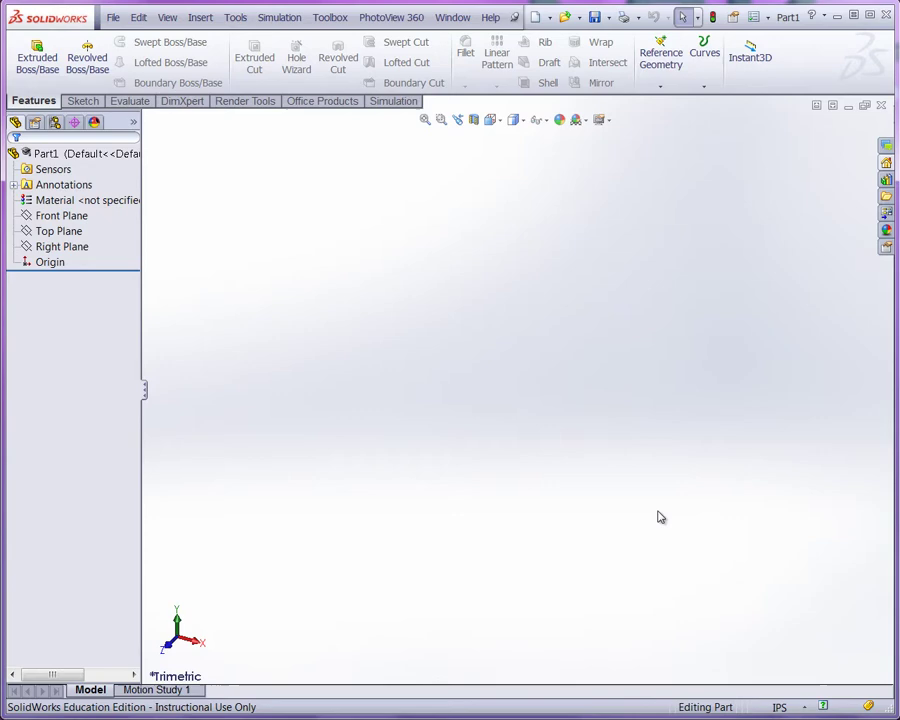
Start a new sketch on the Front Plane of the empty part
{"action": "left_click", "coordinate": [66, 215]}
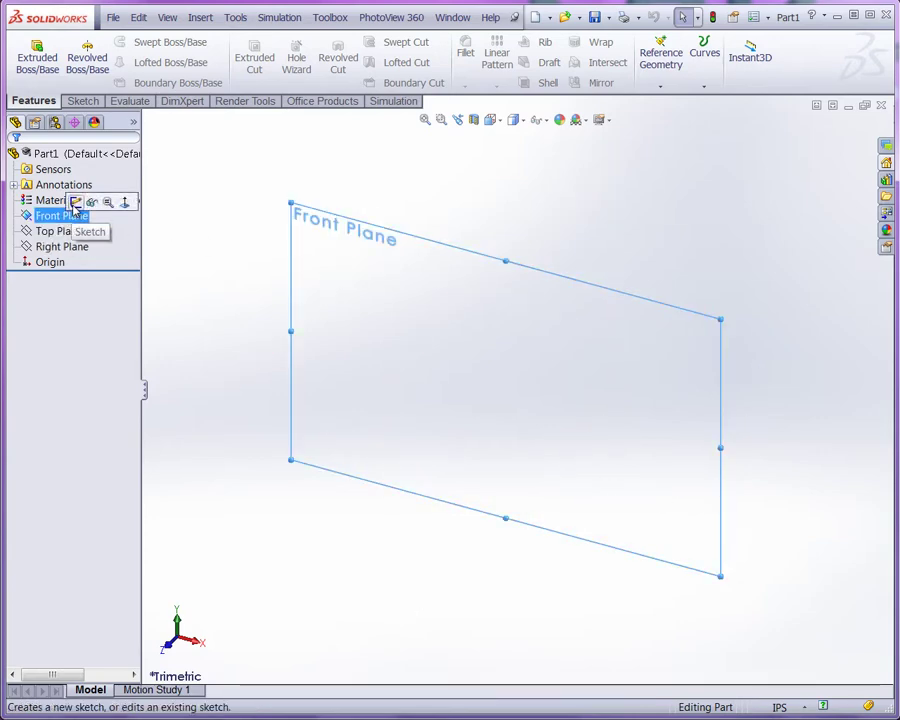
{"action": "left_click", "coordinate": [76, 202]}
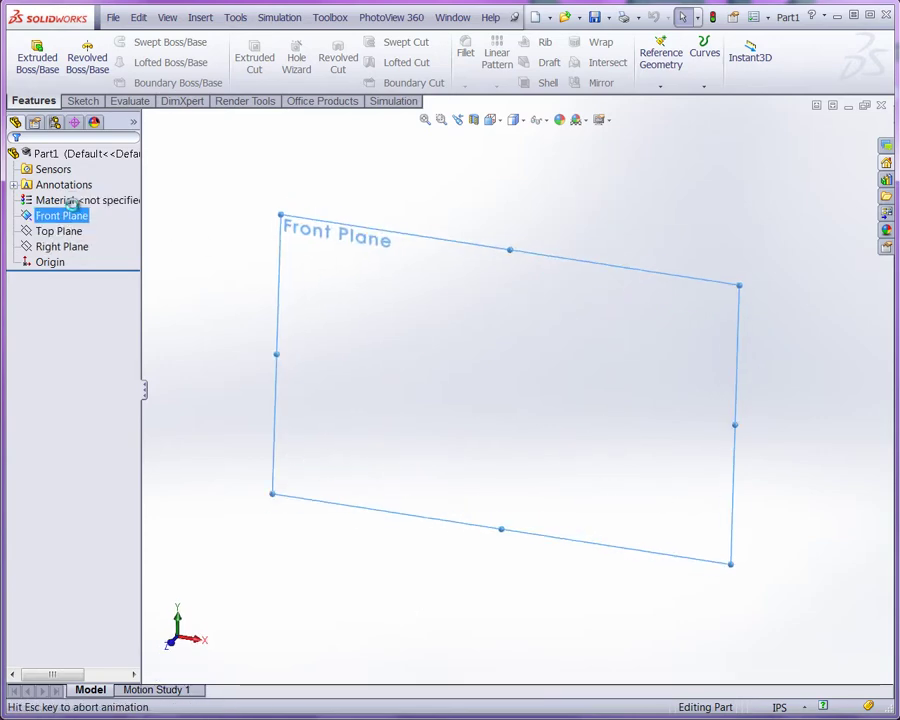
{"action": "left_click", "coordinate": [167, 17]}
{"action": "left_click", "coordinate": [167, 17]}
{"action": "left_click", "coordinate": [167, 17]}
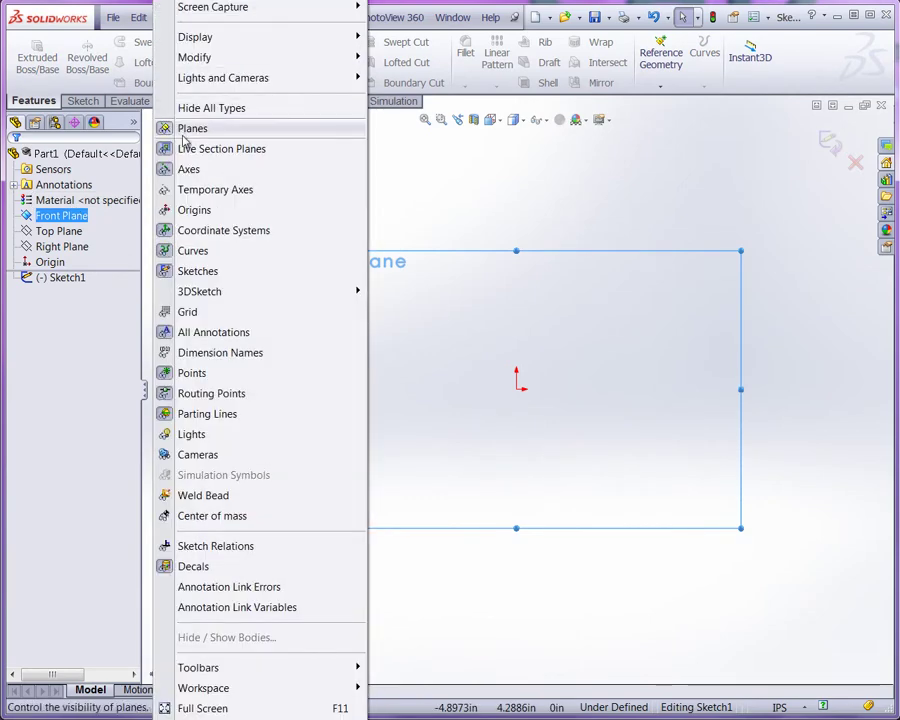
{"action": "left_click", "coordinate": [440, 187]}
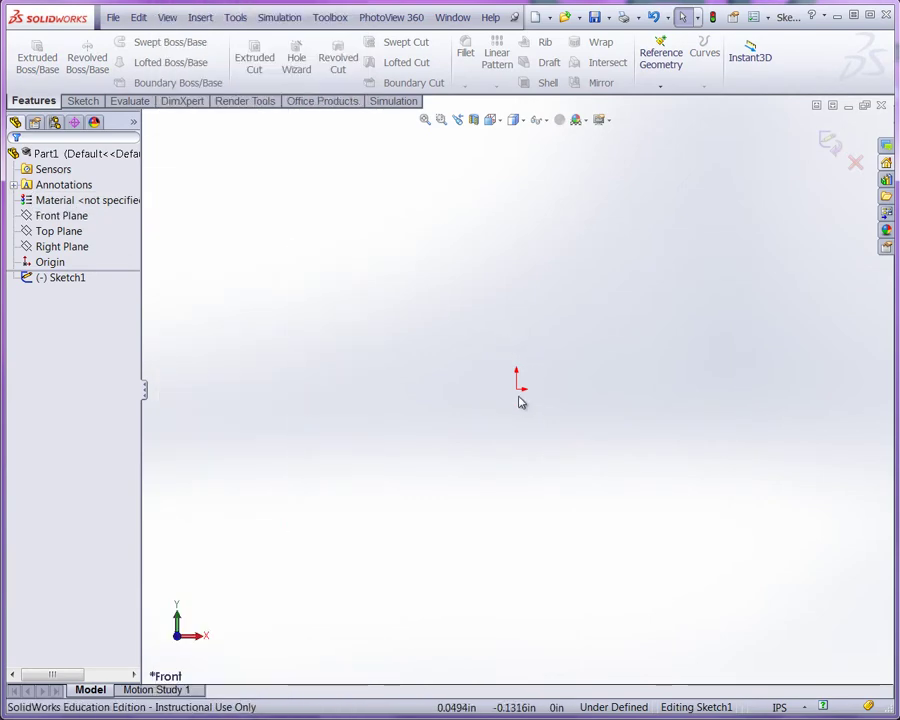
Sketch a vertical centerline about 3.72 in long upward from the origin
{"action": "right_click", "coordinate": [237, 197]}
{"action": "left_click", "coordinate": [276, 507]}
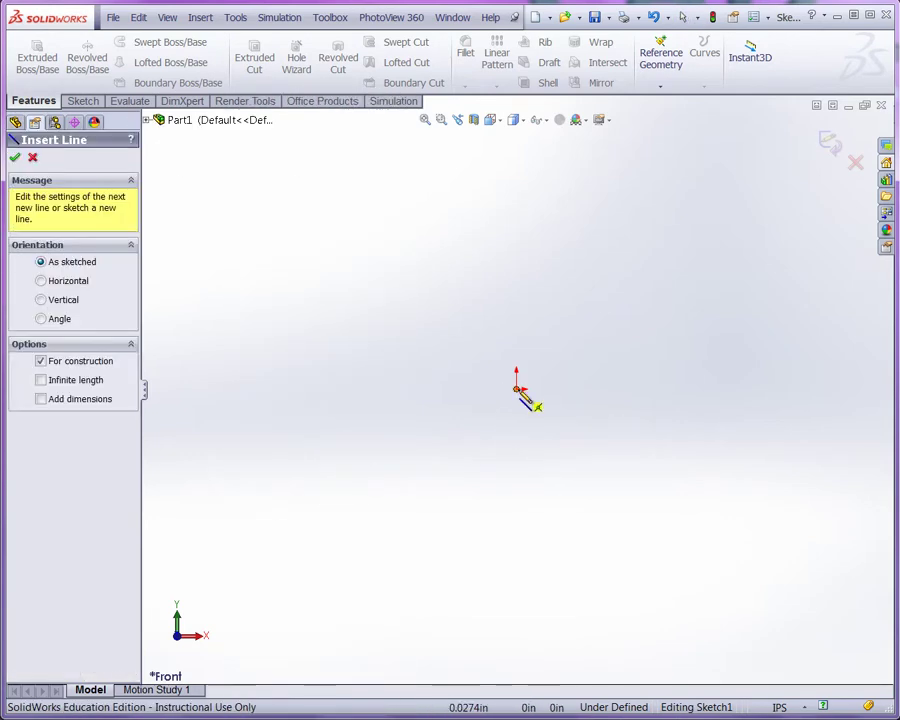
{"action": "left_click", "coordinate": [516, 388]}
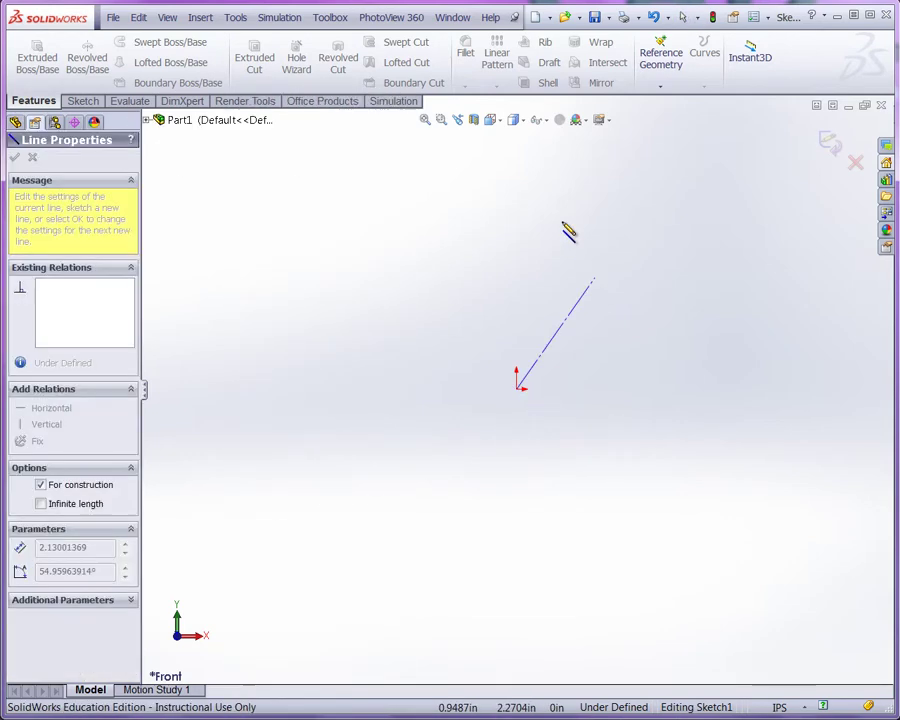
{"action": "left_click", "coordinate": [516, 154]}
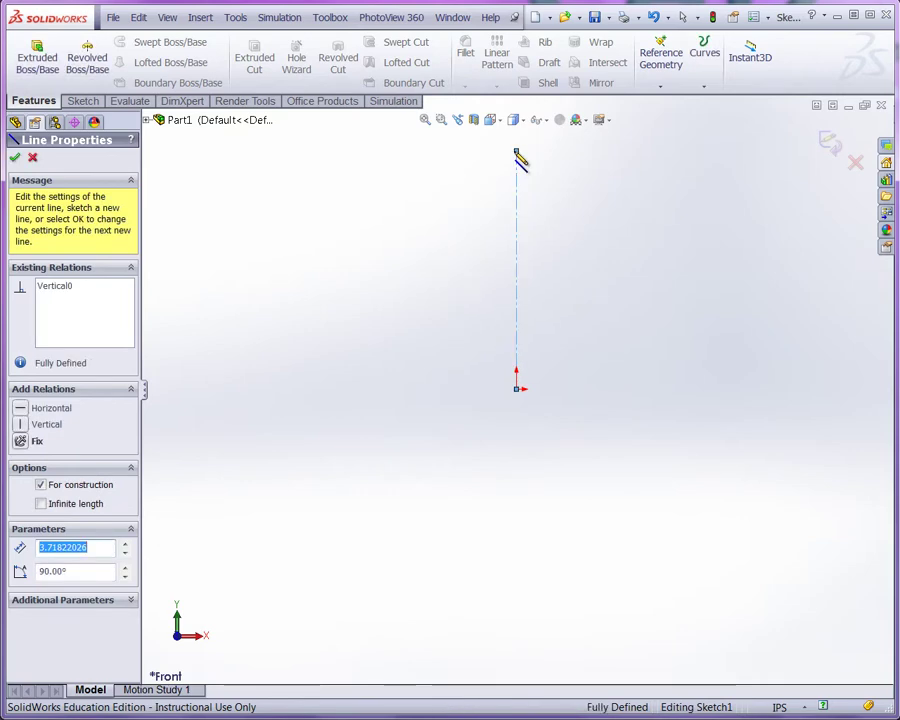
{"action": "key", "text": "Escape"}
{"action": "scroll", "coordinate": [596, 176], "scroll_direction": "down", "scroll_amount": 3}
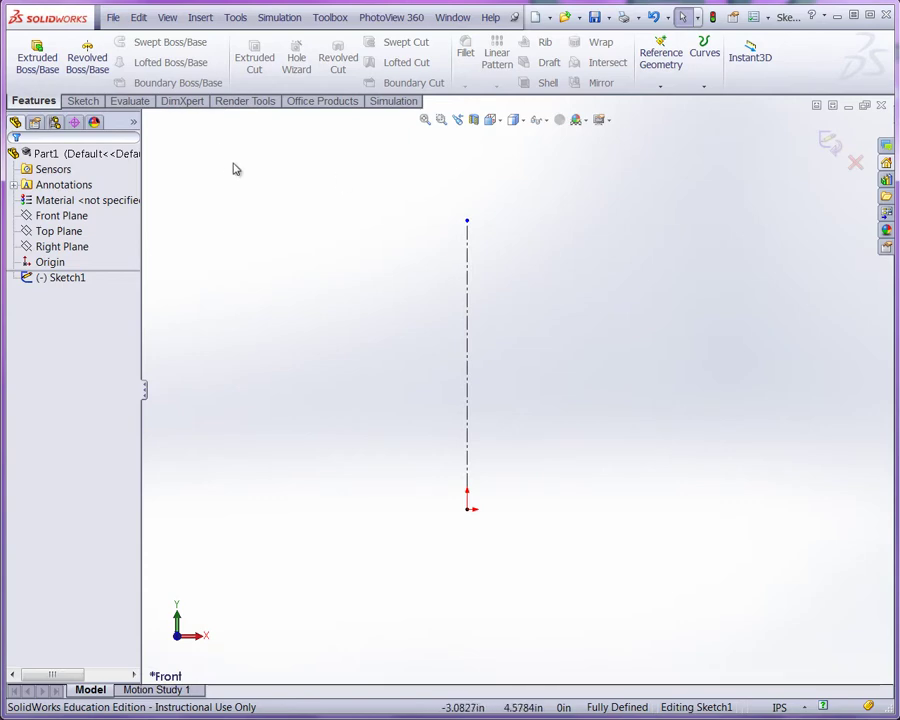
Sketch a corner rectangle about 5.31 by 3.17 in across the centerline, with its bottom edge level with the origin
{"action": "left_click", "coordinate": [81, 101]}
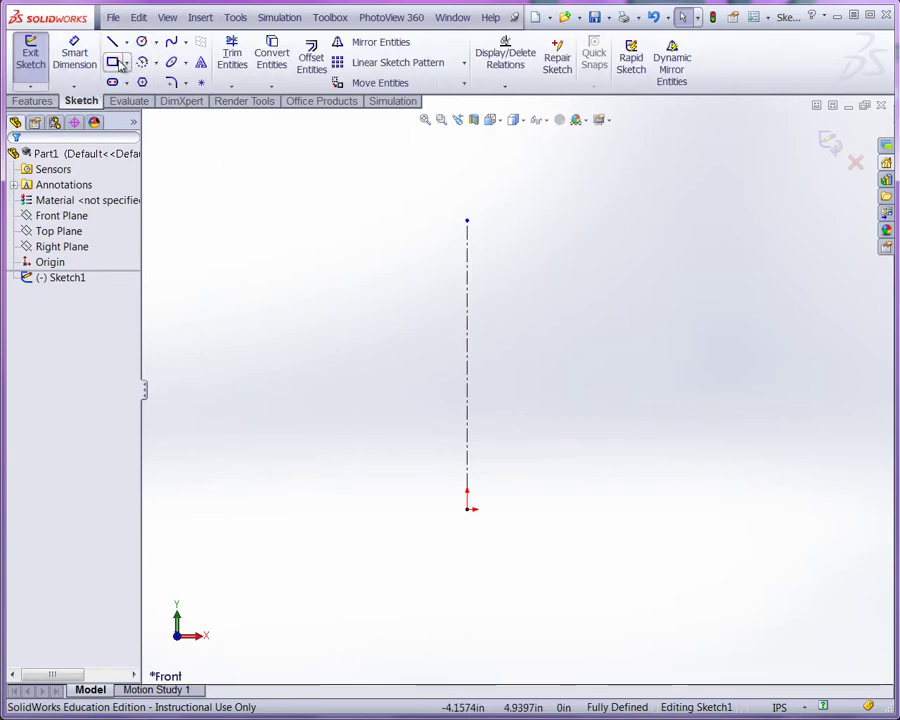
{"action": "left_click", "coordinate": [114, 62]}
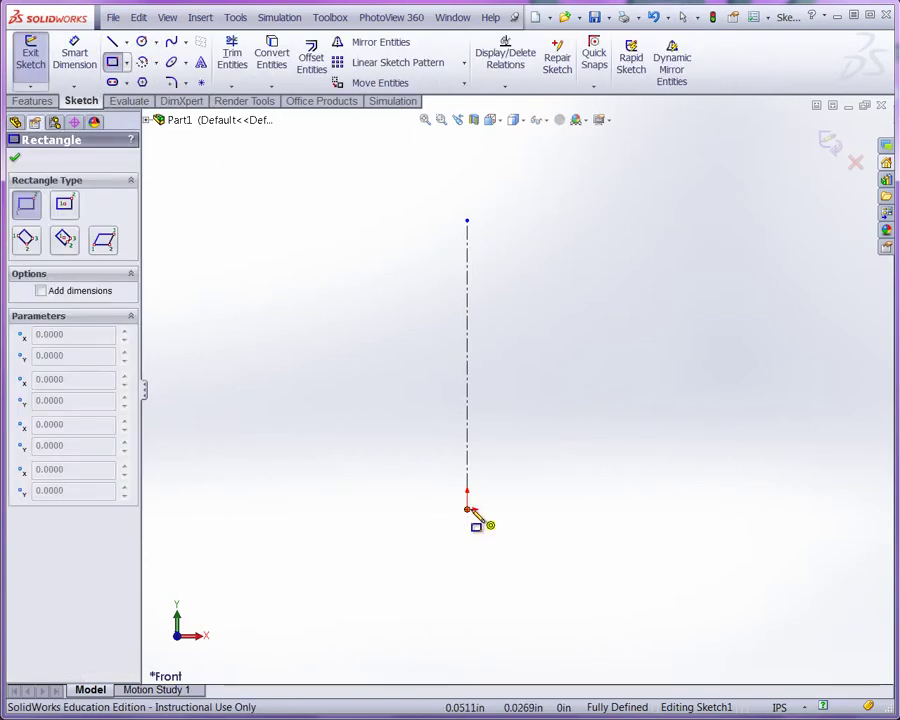
{"action": "left_click", "coordinate": [254, 510]}
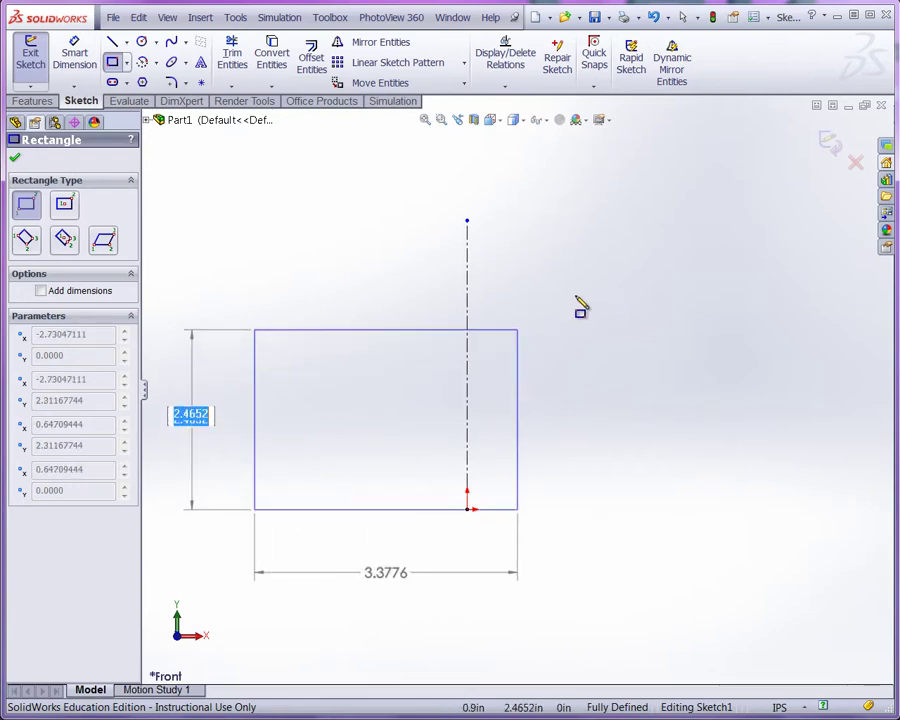
{"action": "left_click", "coordinate": [667, 262]}
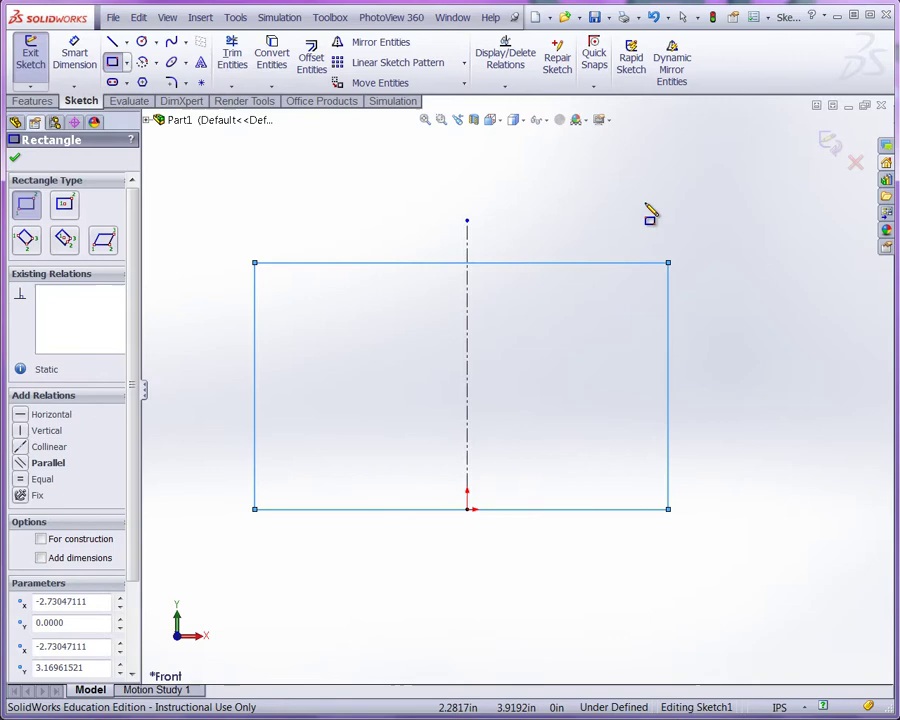
Dimension the rectangle's top edge and set its width to 2.50 in
{"action": "right_click", "coordinate": [649, 208]}
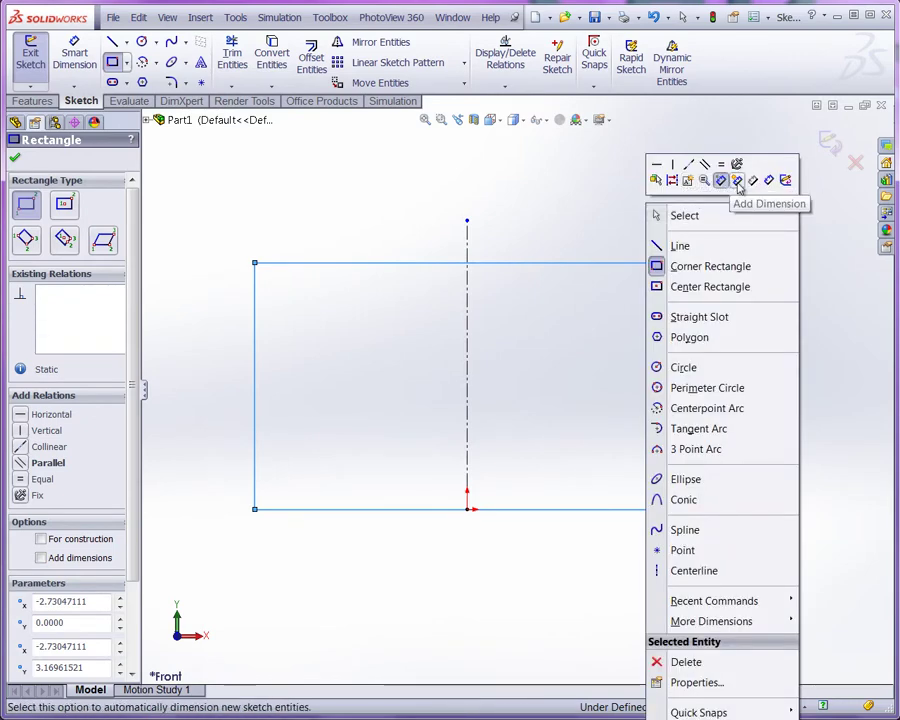
{"action": "left_click", "coordinate": [748, 180]}
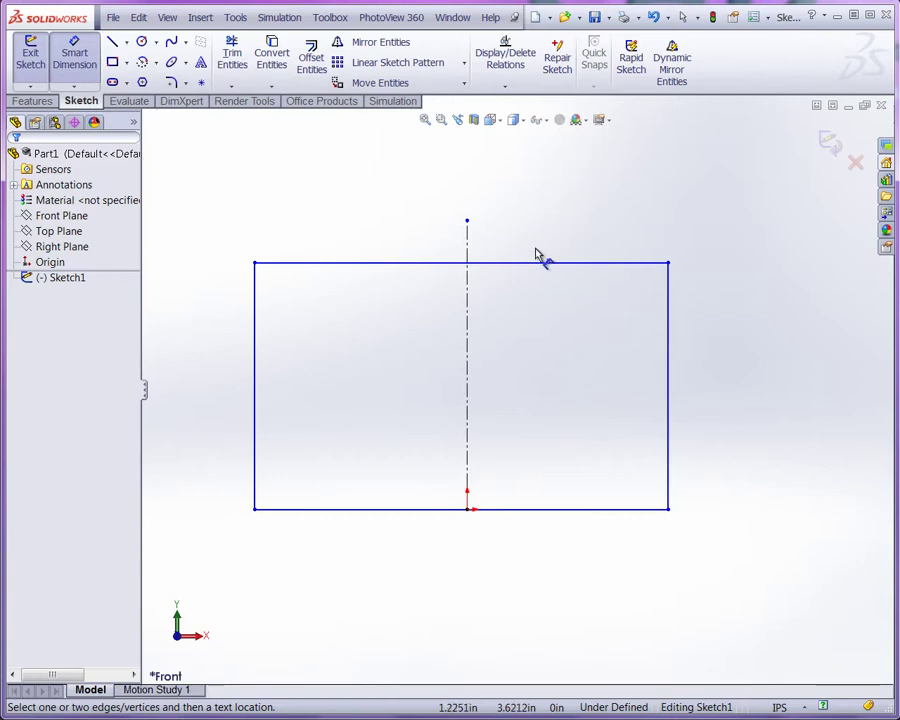
{"action": "left_click", "coordinate": [419, 265]}
{"action": "left_click", "coordinate": [421, 205]}
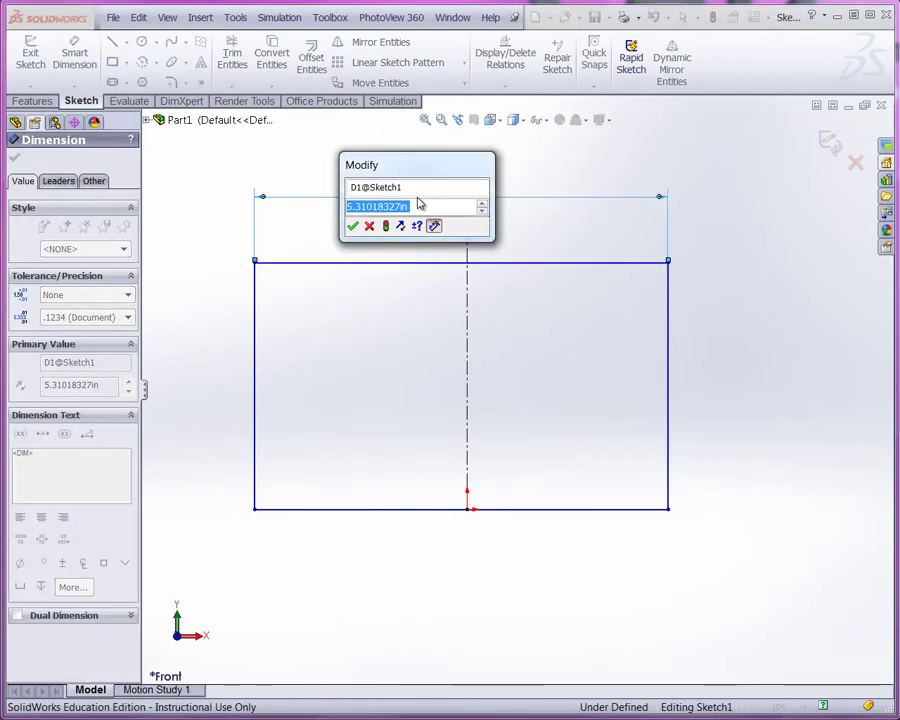
{"action": "type", "text": "2.5"}
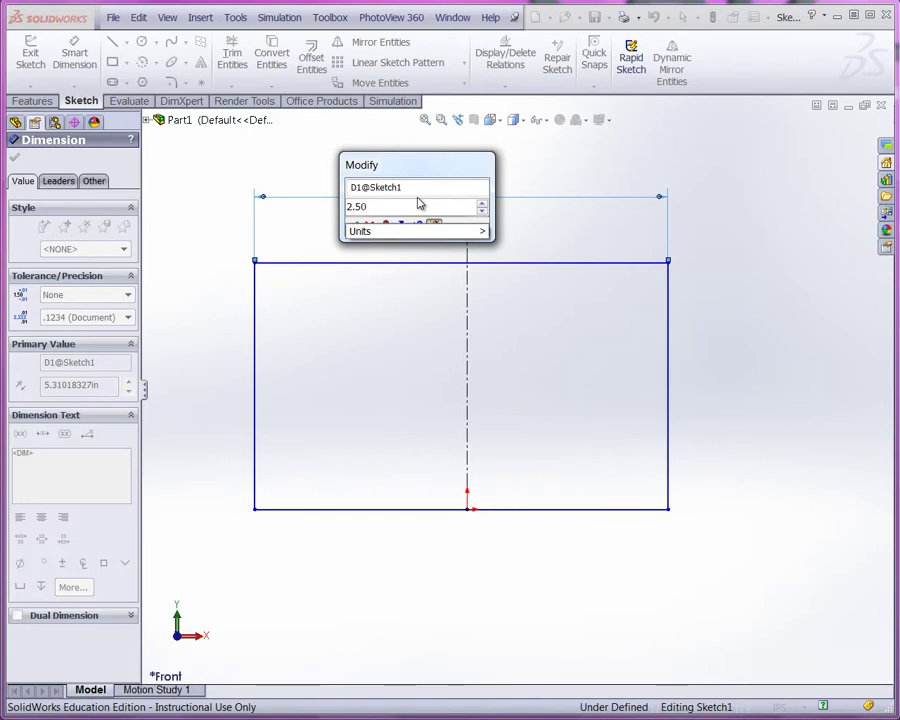
{"action": "type", "text": "0"}
{"action": "key", "text": "Return"}
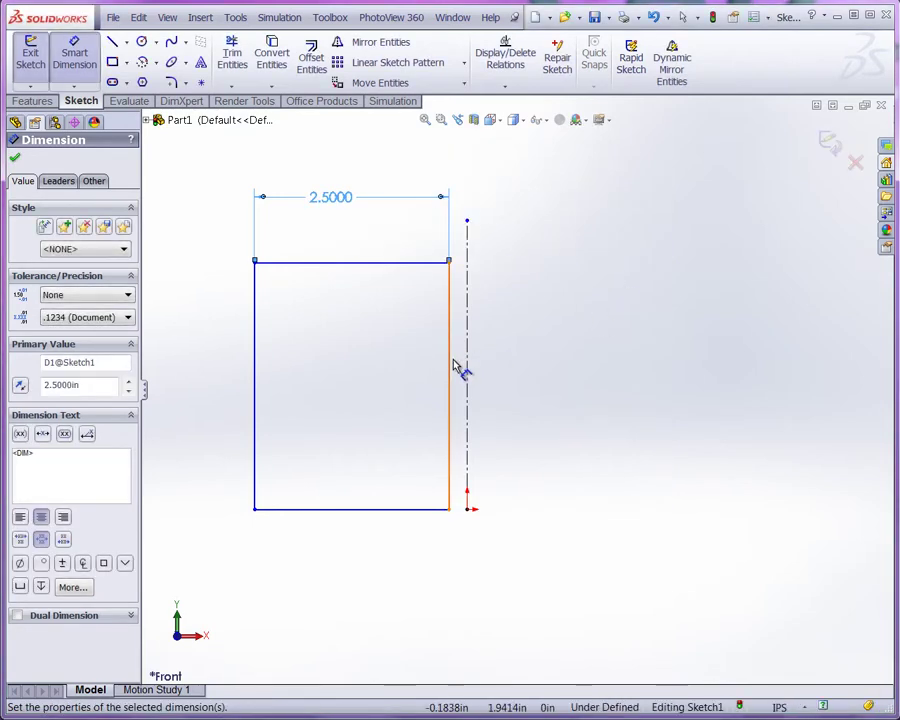
Dimension the rectangle's height, try a value of 1.50 in, and undo that value change
{"action": "left_click", "coordinate": [455, 366]}
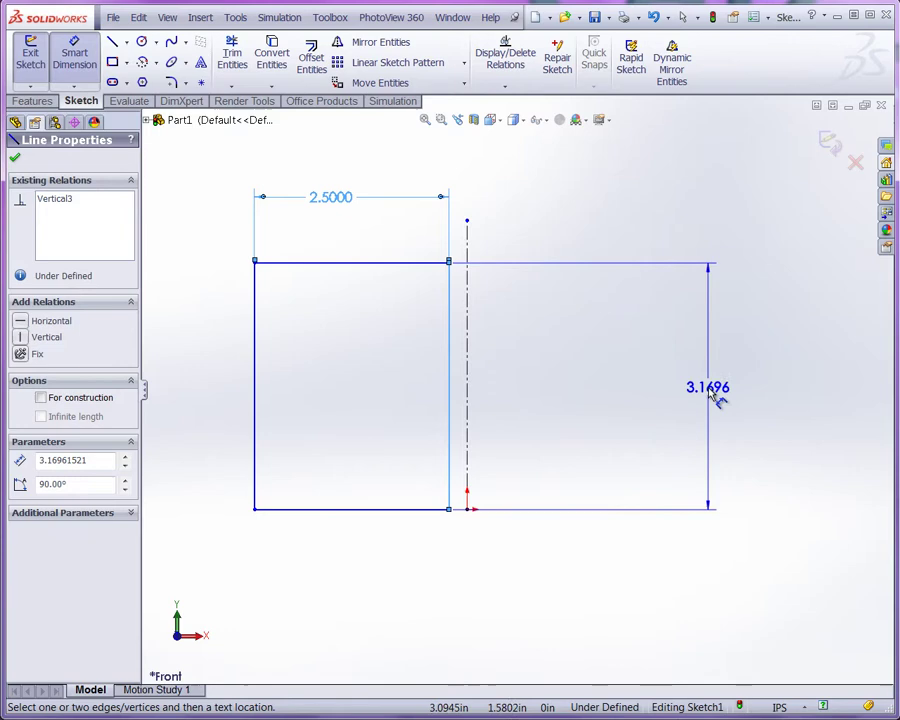
{"action": "left_click", "coordinate": [712, 395]}
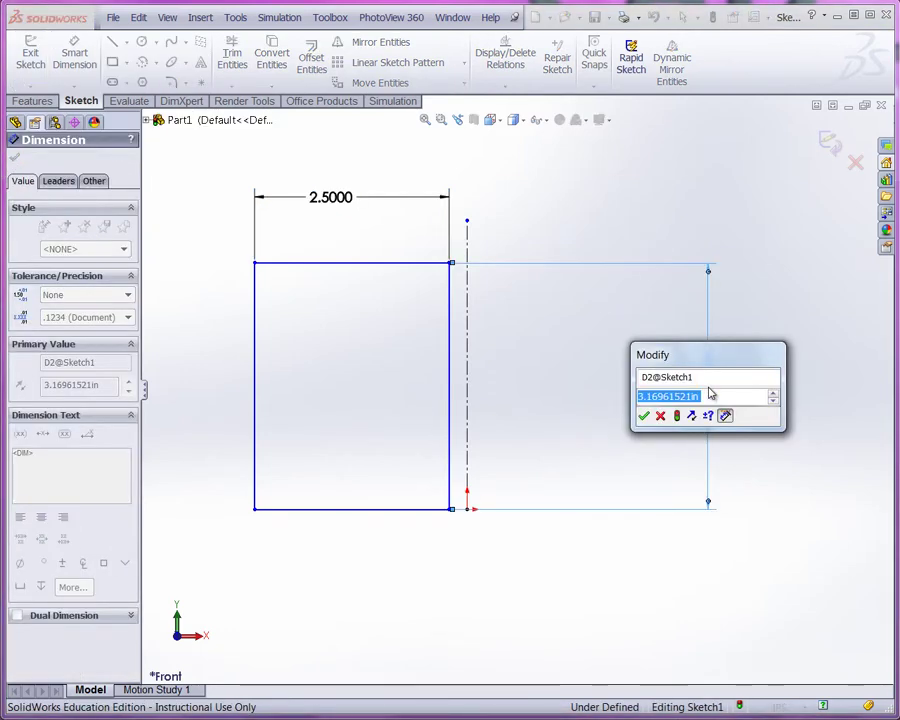
{"action": "type", "text": "1.50"}
{"action": "key", "text": "Return"}
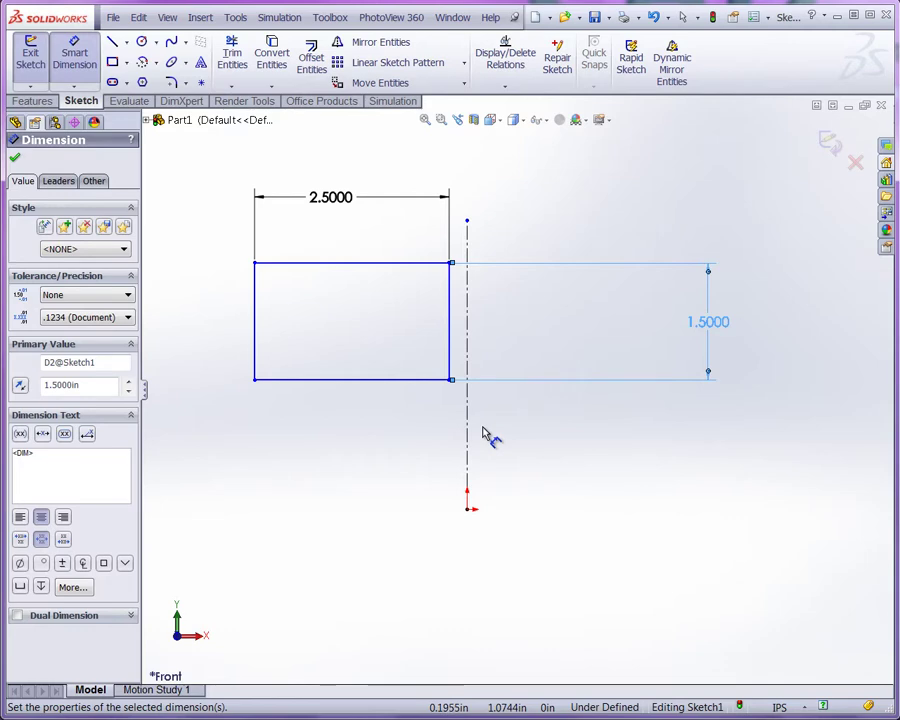
{"action": "key", "text": "Escape"}
{"action": "key", "text": "ctrl+z"}
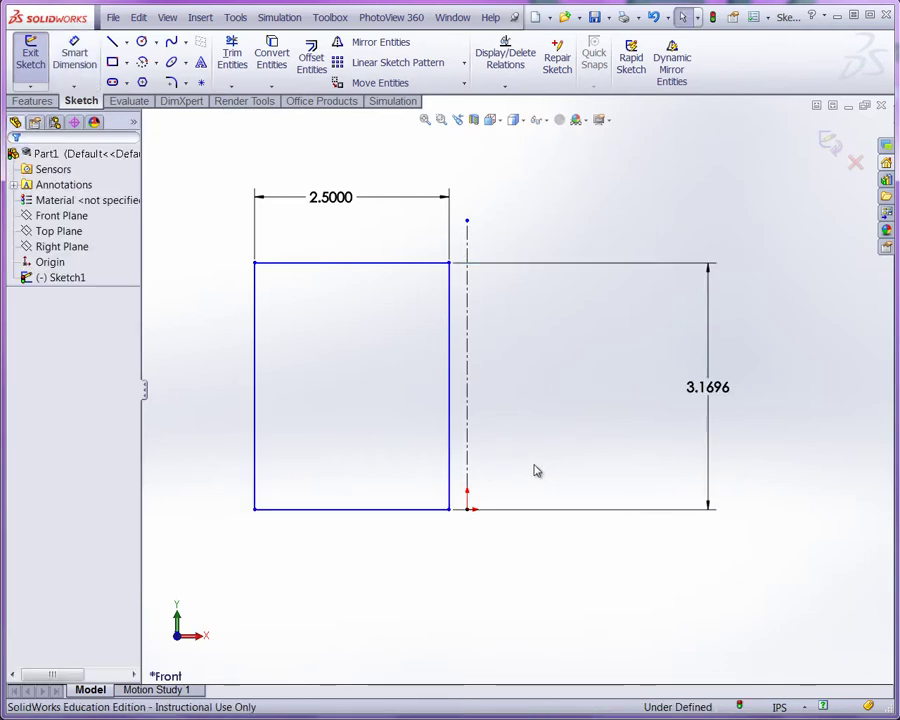
Make the midpoint of the rectangle's bottom edge coincident with the origin
{"action": "right_click", "coordinate": [335, 517]}
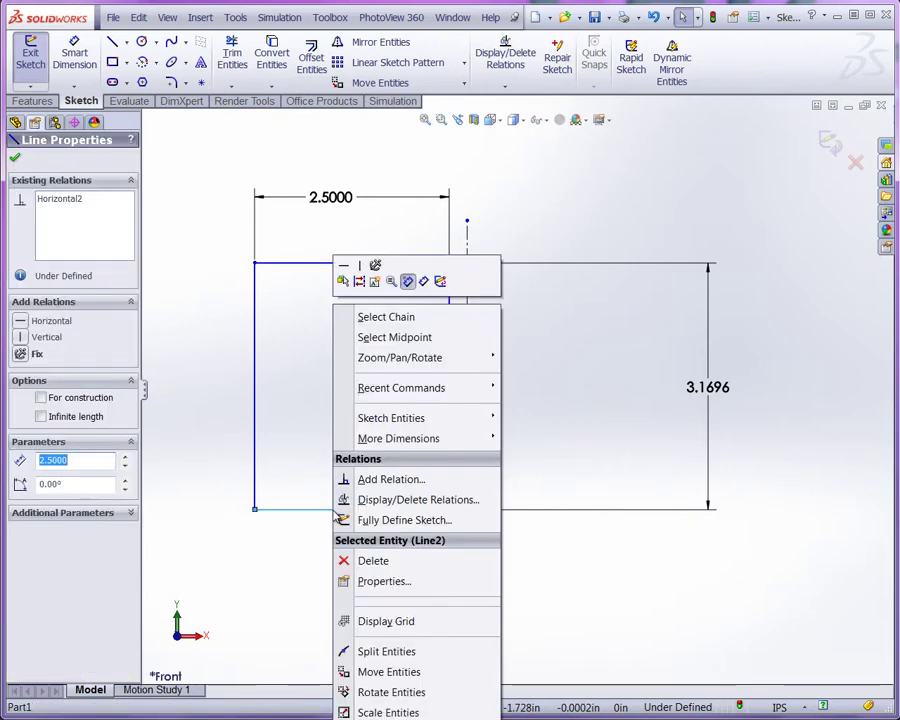
{"action": "left_click", "coordinate": [419, 339]}
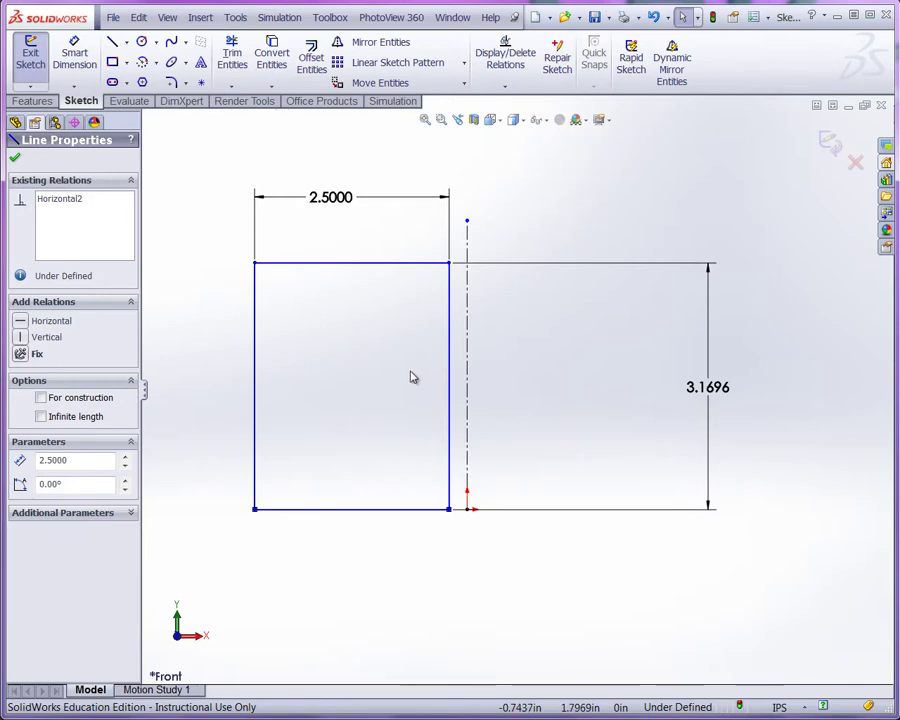
{"action": "left_click", "coordinate": [467, 510], "text": "ctrl"}
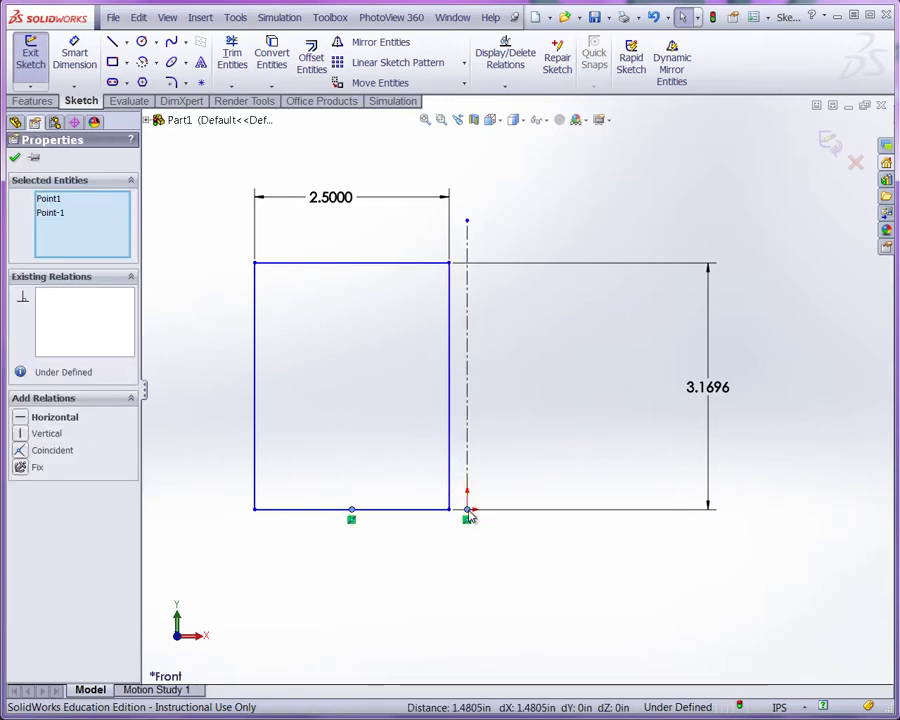
{"action": "left_click", "coordinate": [20, 451]}
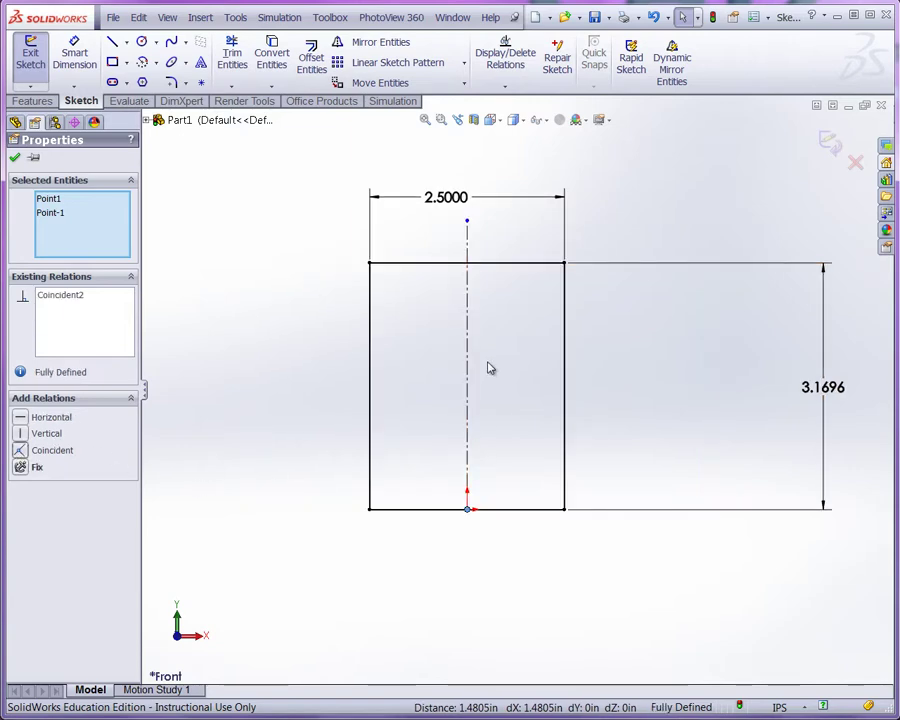
Set the rectangle's height dimension to 1.50 in
{"action": "double_click", "coordinate": [848, 400]}
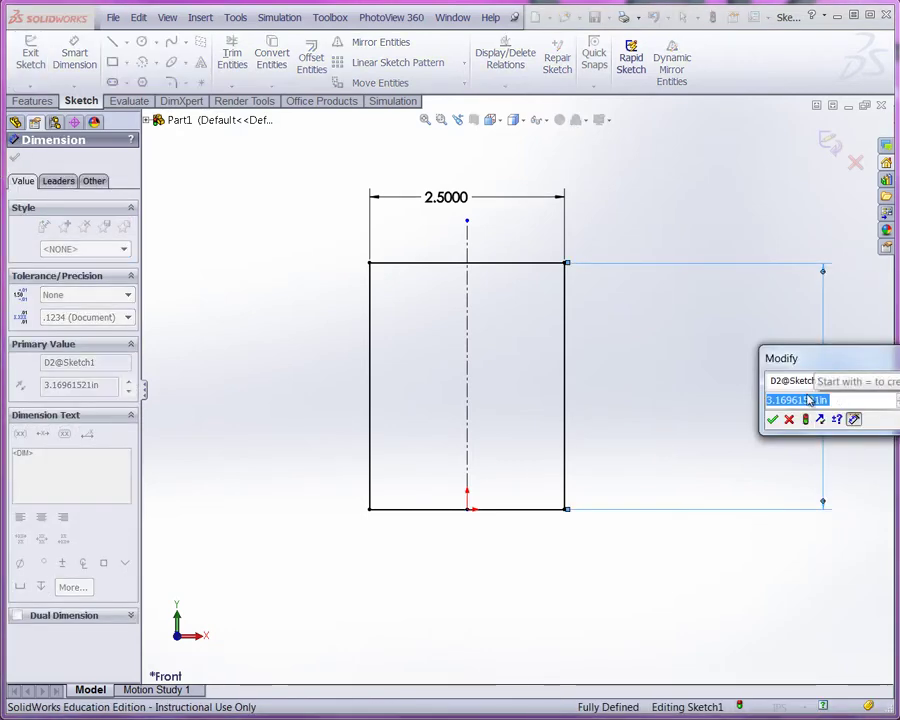
{"action": "type", "text": "1.50"}
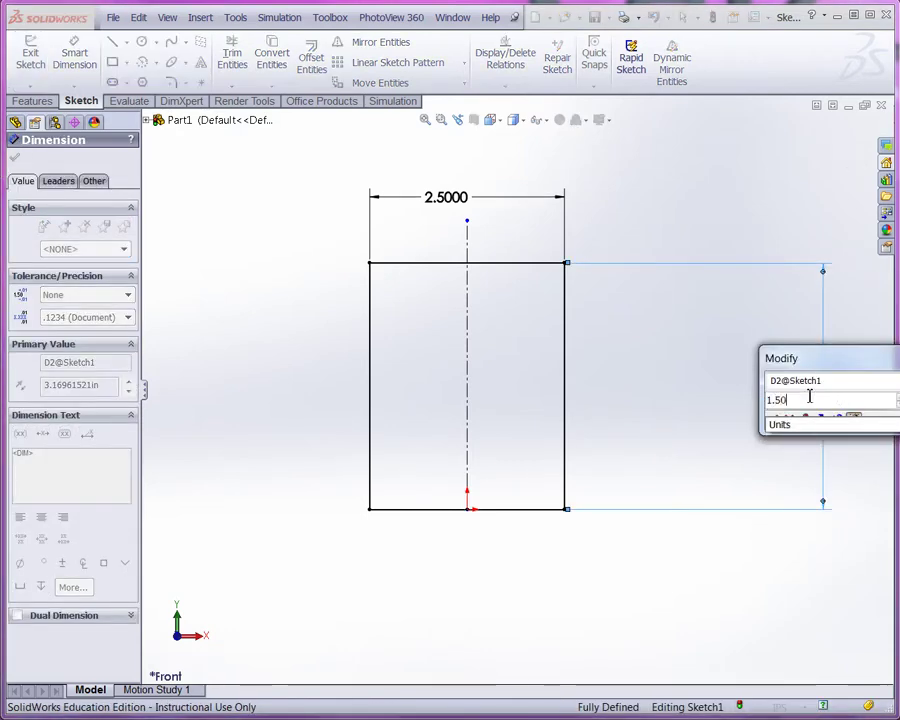
{"action": "key", "text": "Return"}
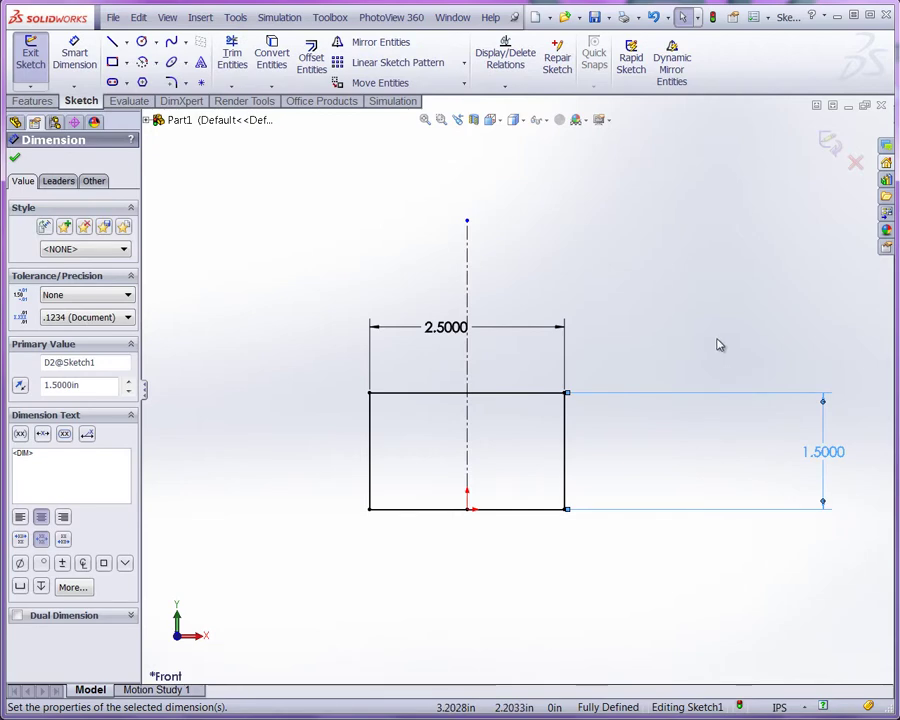
{"action": "key", "text": "Escape"}
Move the height and width dimensions closer to the rectangle's edges
{"action": "scroll", "coordinate": [488, 473], "scroll_direction": "down", "scroll_amount": 2}
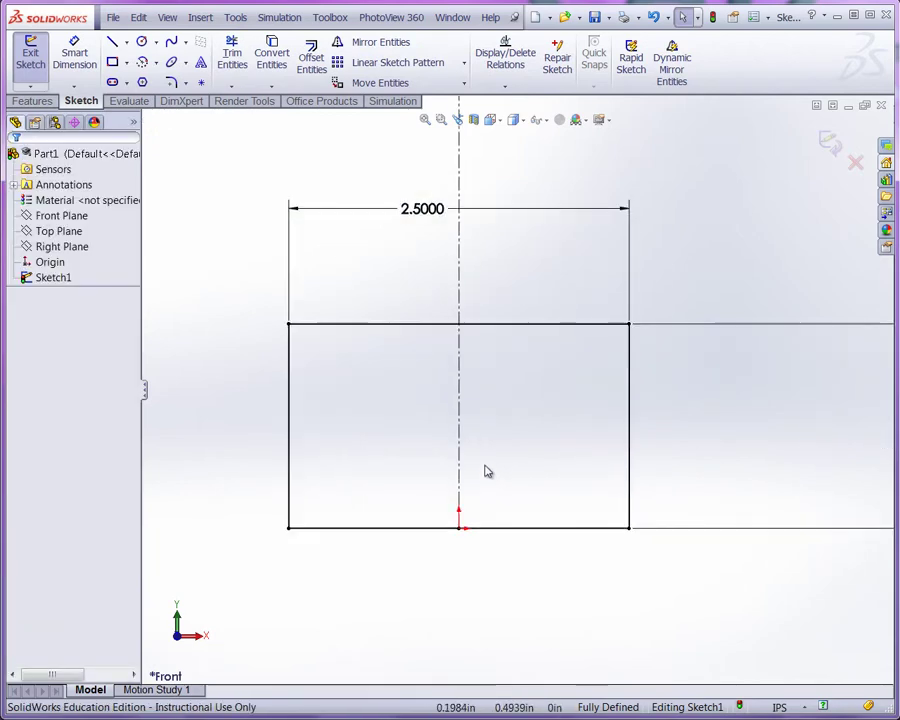
{"action": "scroll", "coordinate": [520, 470], "scroll_direction": "up", "scroll_amount": 3}
{"action": "left_click_drag", "start_coordinate": [790, 420], "coordinate": [628, 414]}
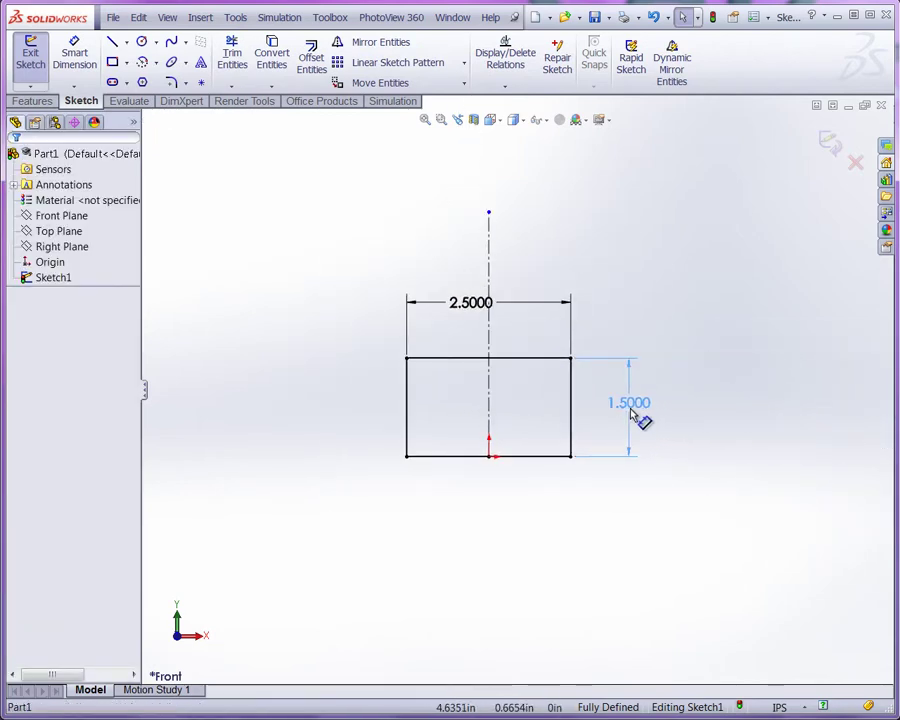
{"action": "left_click_drag", "start_coordinate": [486, 314], "coordinate": [484, 348]}
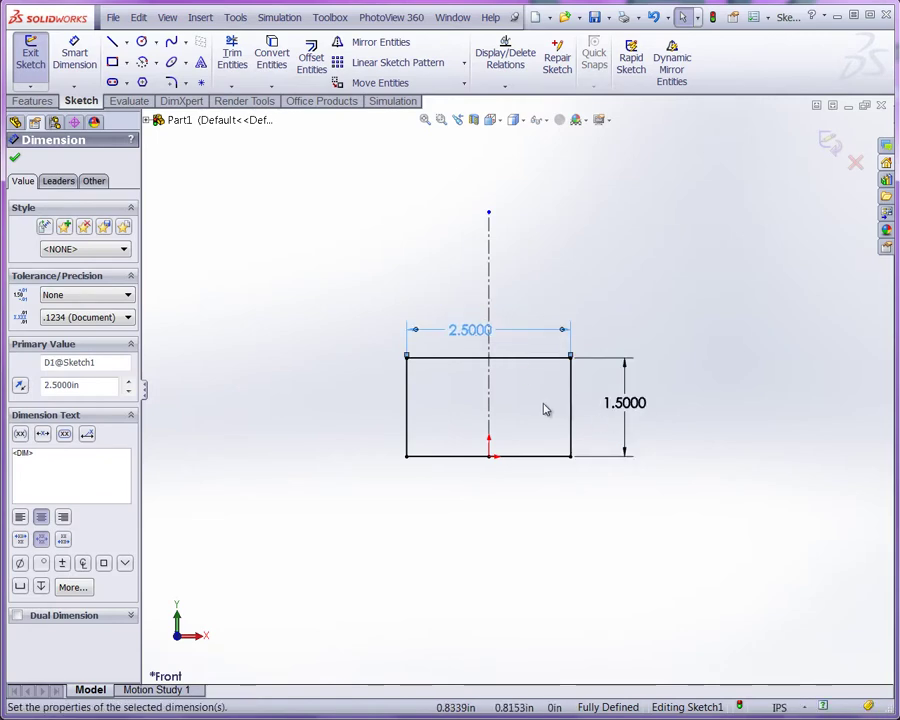
{"action": "scroll", "coordinate": [542, 407], "scroll_direction": "down", "scroll_amount": 1}
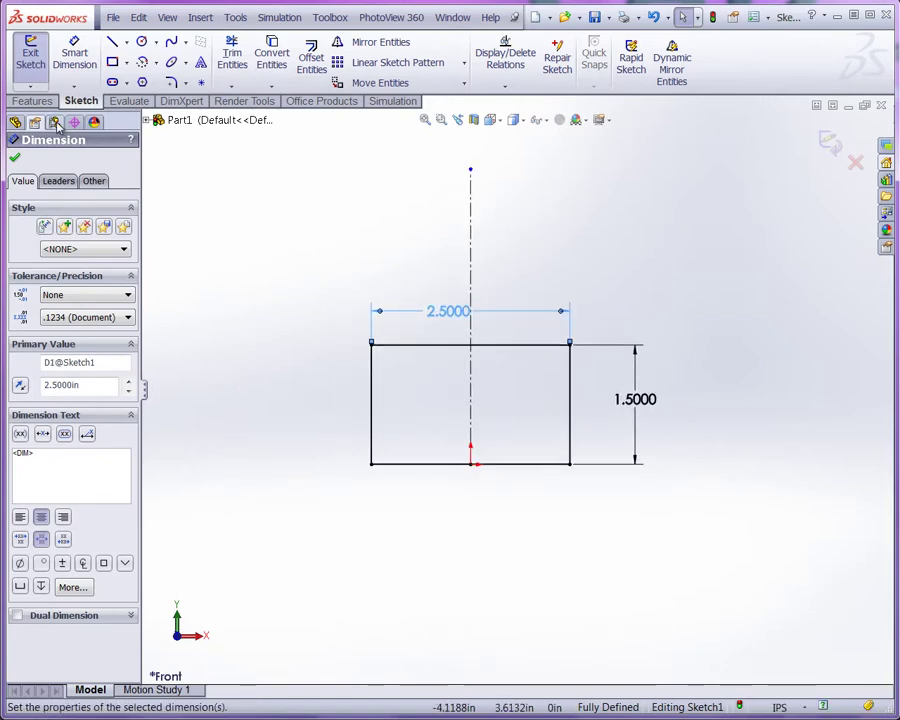
Extrude the rectangle sketch as a blind boss 0.300 in deep with the extrusion direction reversed, behind the sketch plane
{"action": "left_click", "coordinate": [33, 100]}
{"action": "left_click", "coordinate": [43, 80]}
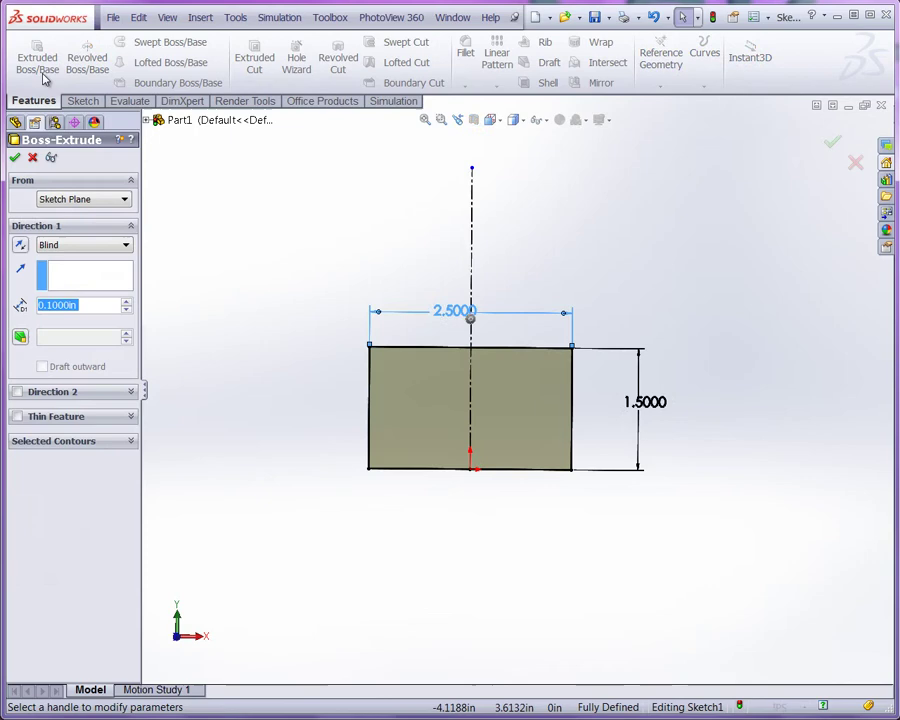
{"action": "left_click", "coordinate": [20, 246]}
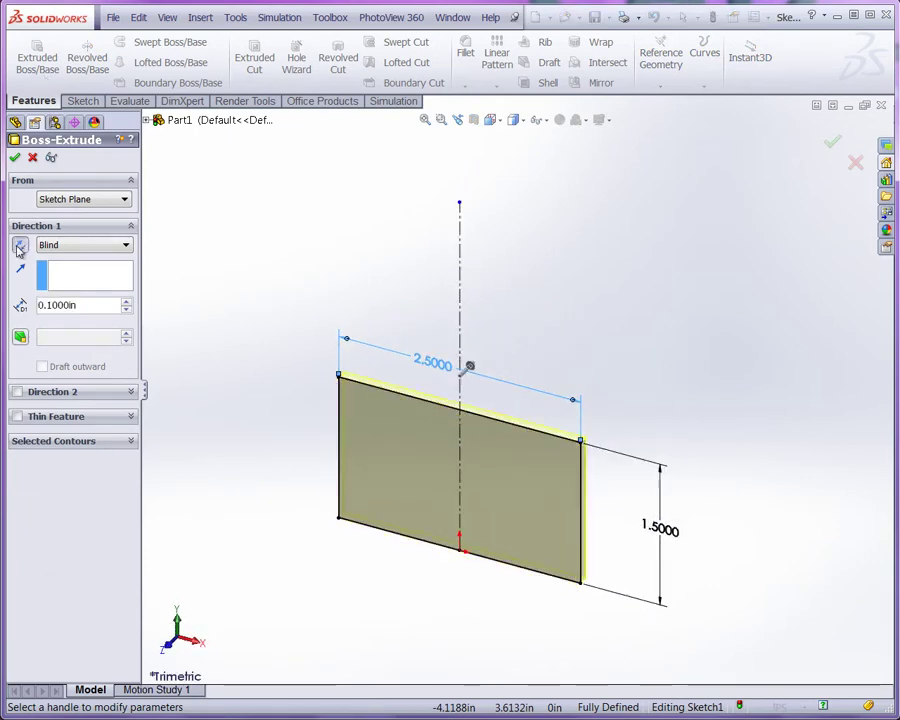
{"action": "double_click", "coordinate": [78, 305]}
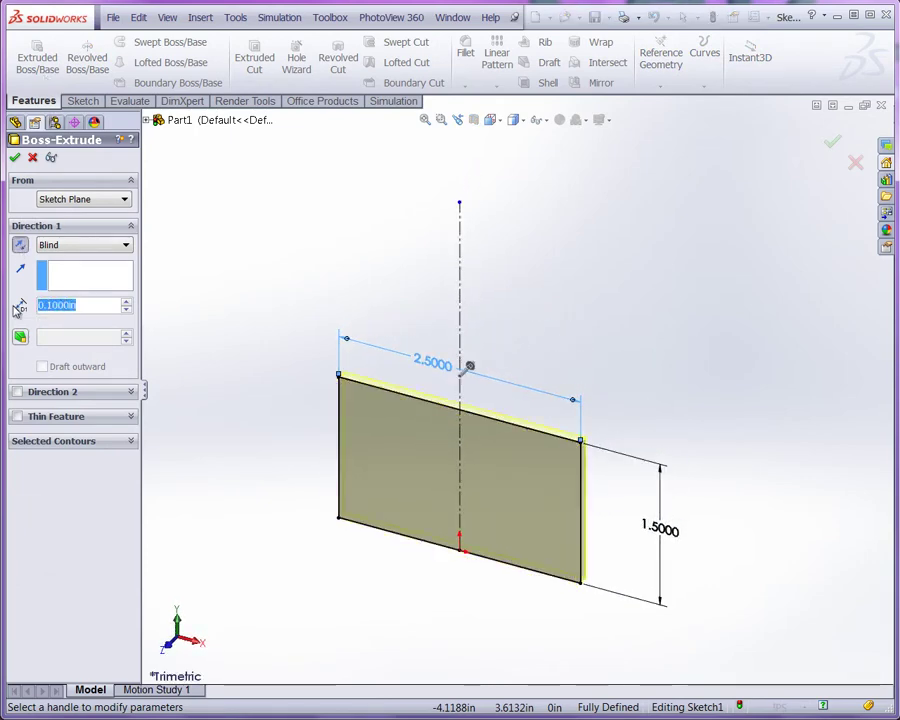
{"action": "type", "text": ".30"}
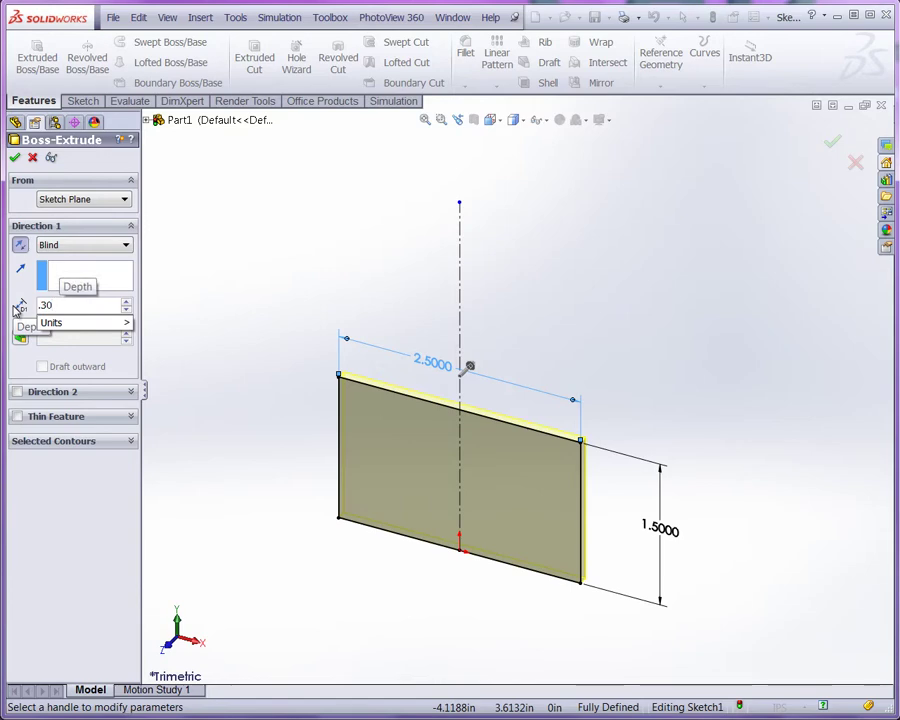
{"action": "type", "text": "0"}
{"action": "key", "text": "Return"}
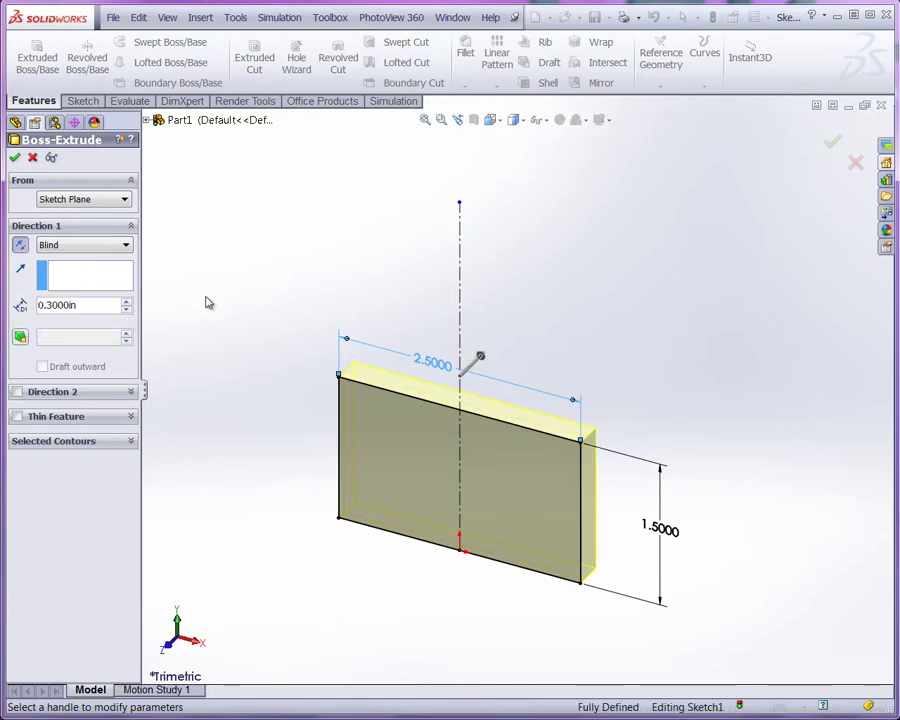
{"action": "left_click", "coordinate": [15, 157]}
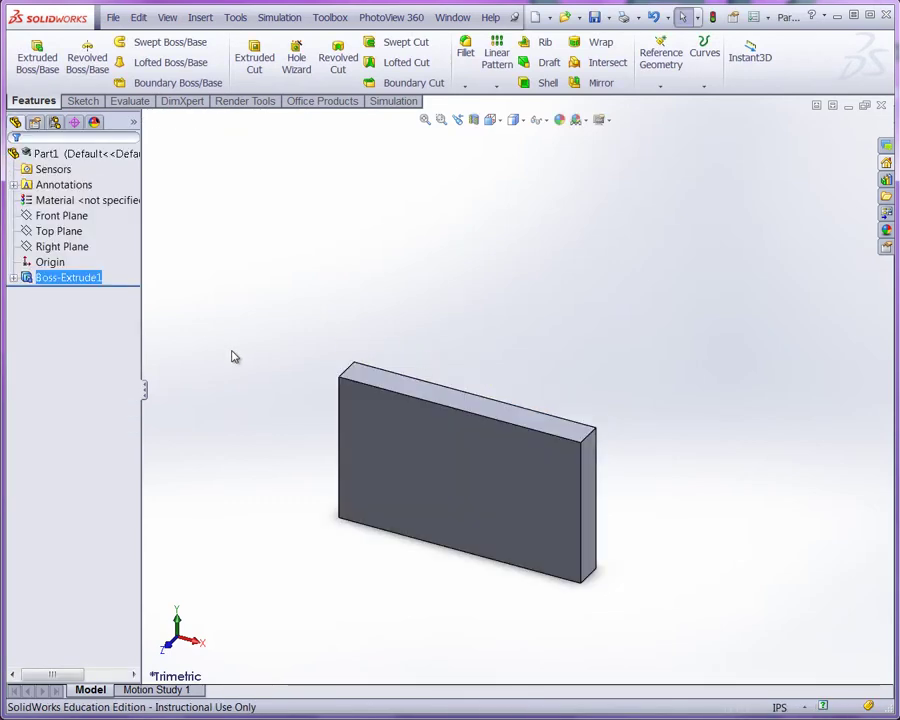
Start a new sketch on the Right Plane of the extruded plate
{"action": "scroll", "coordinate": [288, 484], "scroll_direction": "down", "scroll_amount": 3}
{"action": "scroll", "coordinate": [880, 528], "scroll_direction": "down", "scroll_amount": 2}
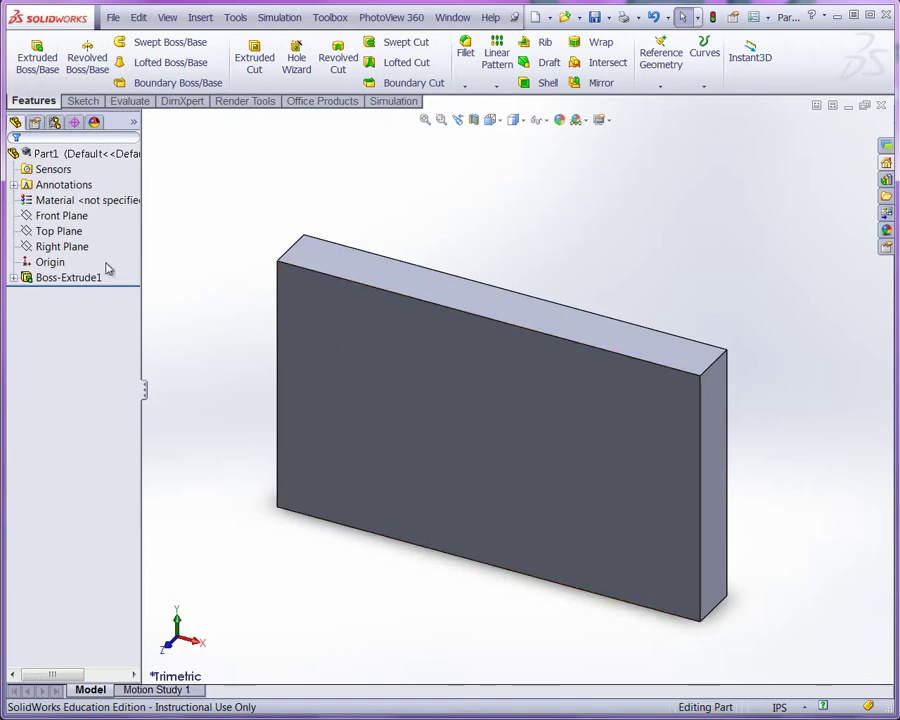
{"action": "left_click", "coordinate": [43, 250]}
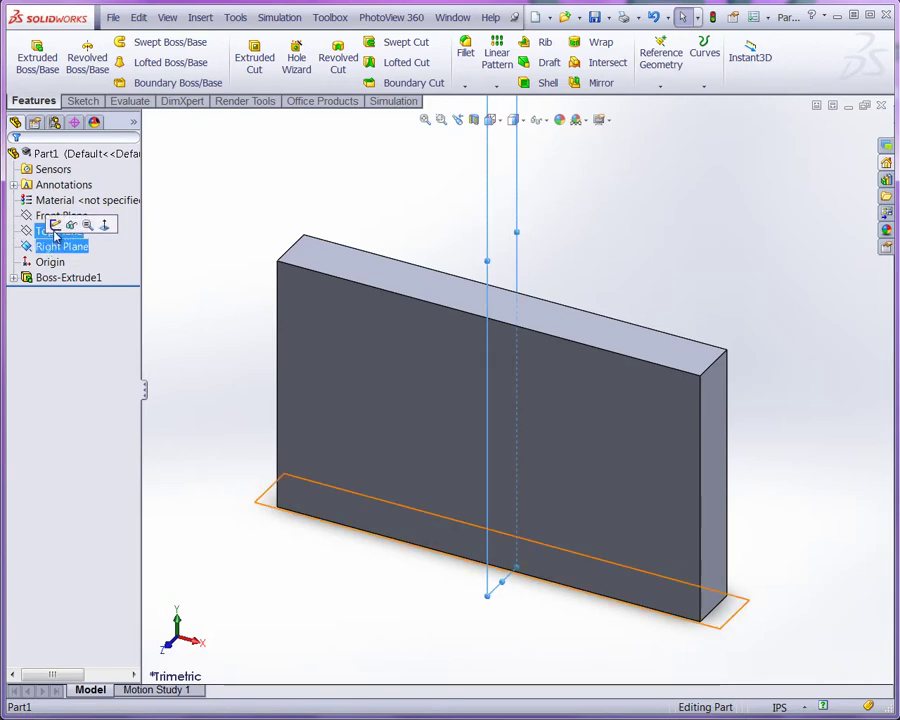
{"action": "left_click", "coordinate": [58, 225]}
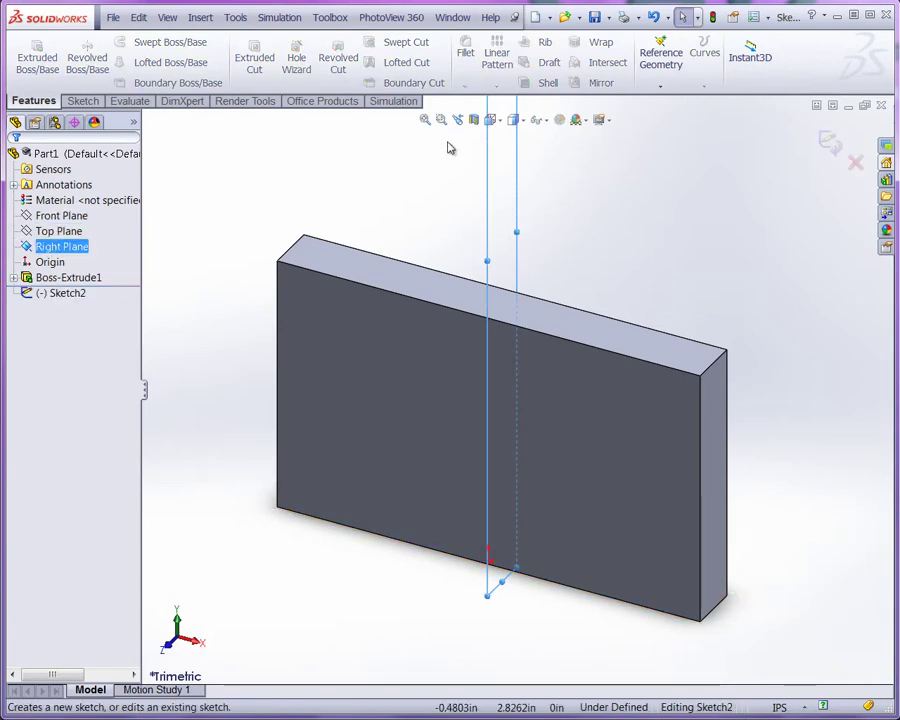
{"action": "left_click", "coordinate": [503, 122]}
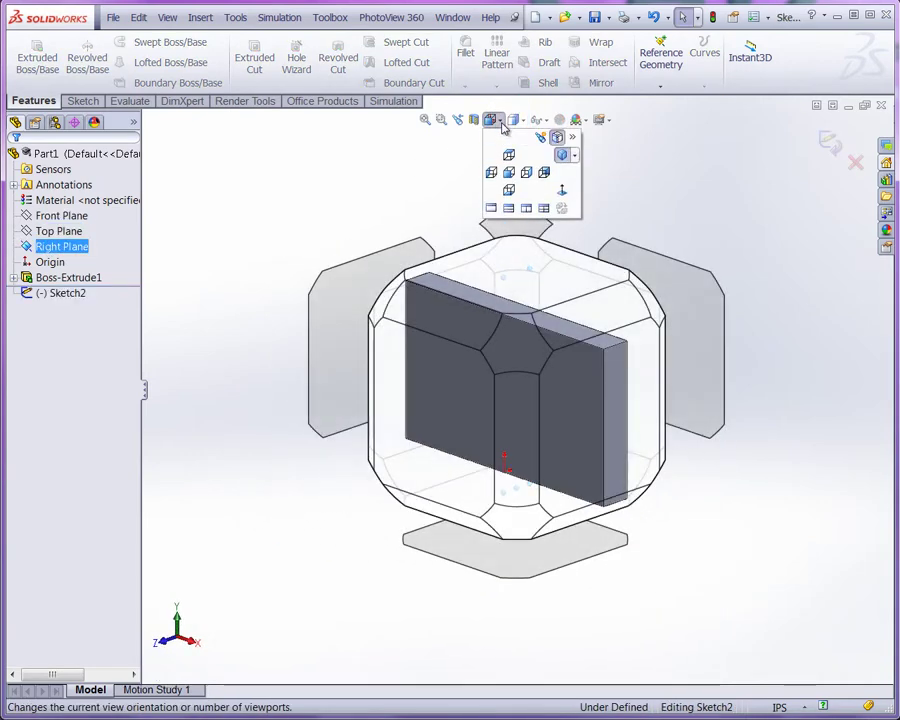
{"action": "left_click", "coordinate": [556, 136]}
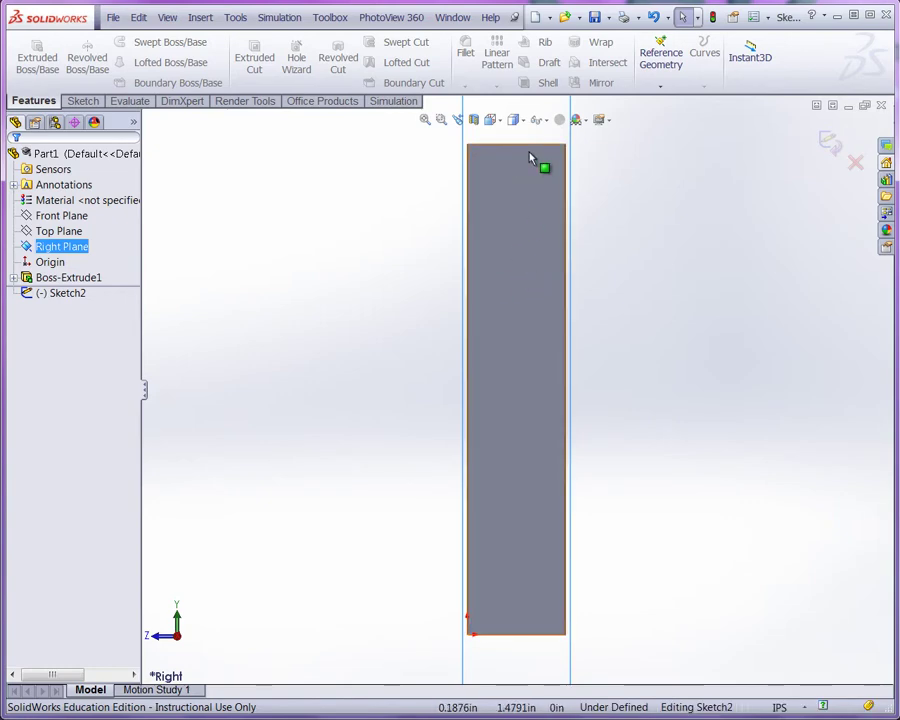
Sketch a horizontal centerline about 0.70 in long across the upper part of the plate's side profile, extending past both faces
{"action": "right_click", "coordinate": [313, 231]}
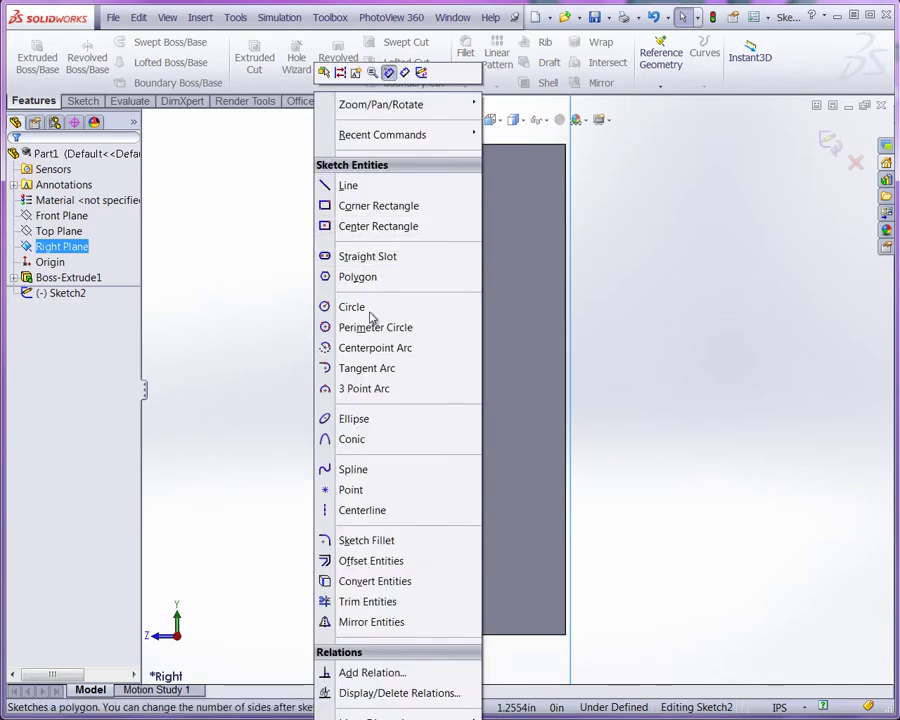
{"action": "left_click", "coordinate": [370, 506]}
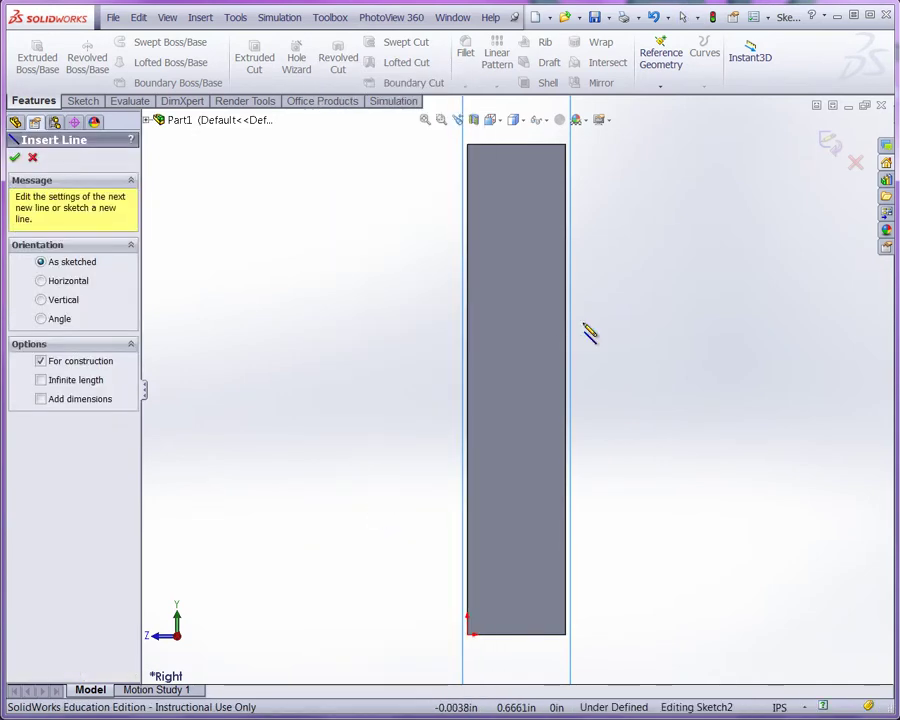
{"action": "left_click", "coordinate": [643, 254]}
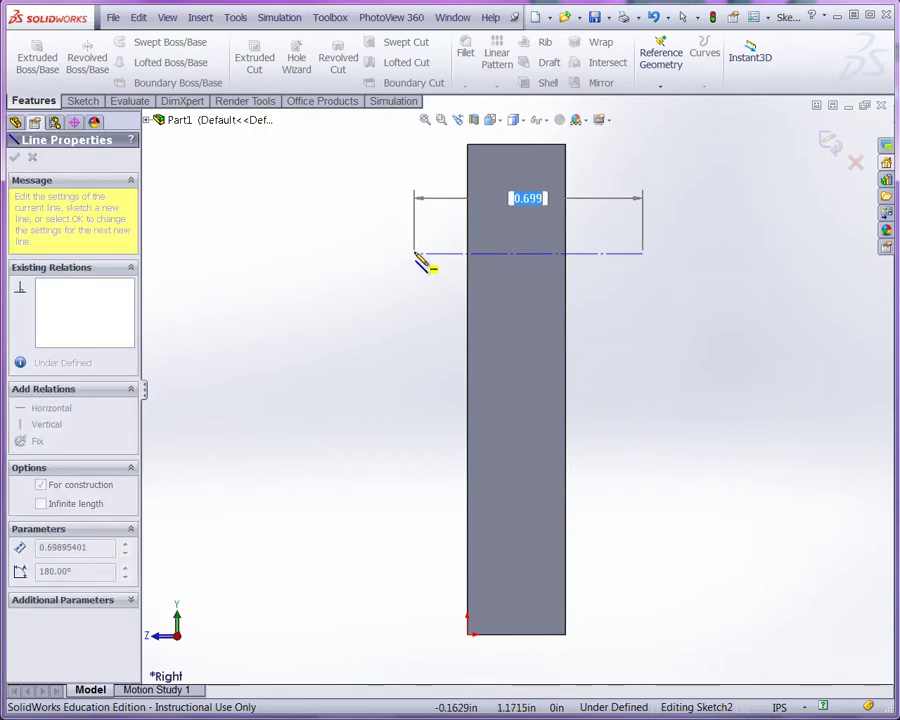
{"action": "left_click", "coordinate": [415, 254]}
{"action": "key", "text": "Escape"}
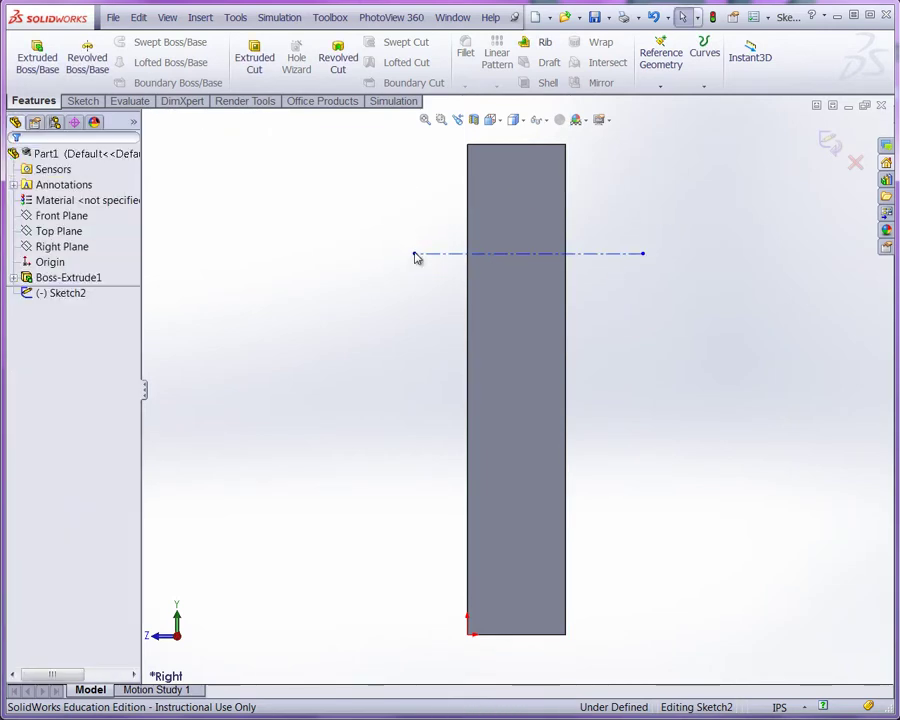
Dimension the centerline's distance from the plate's top edge and set it to 0.5 in
{"action": "right_click", "coordinate": [307, 239]}
{"action": "left_click", "coordinate": [410, 50]}
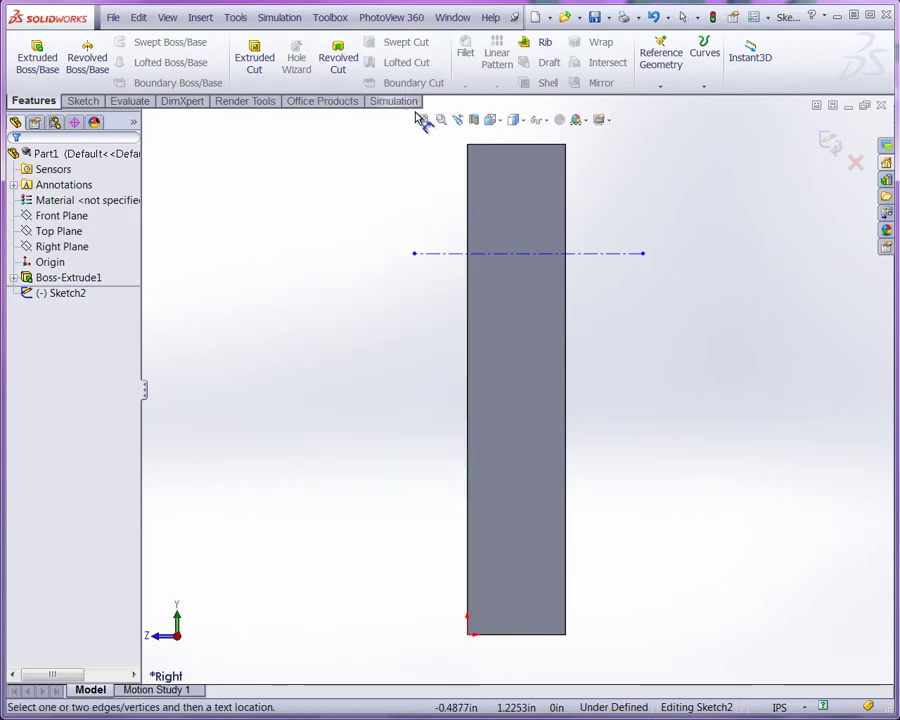
{"action": "left_click", "coordinate": [514, 146]}
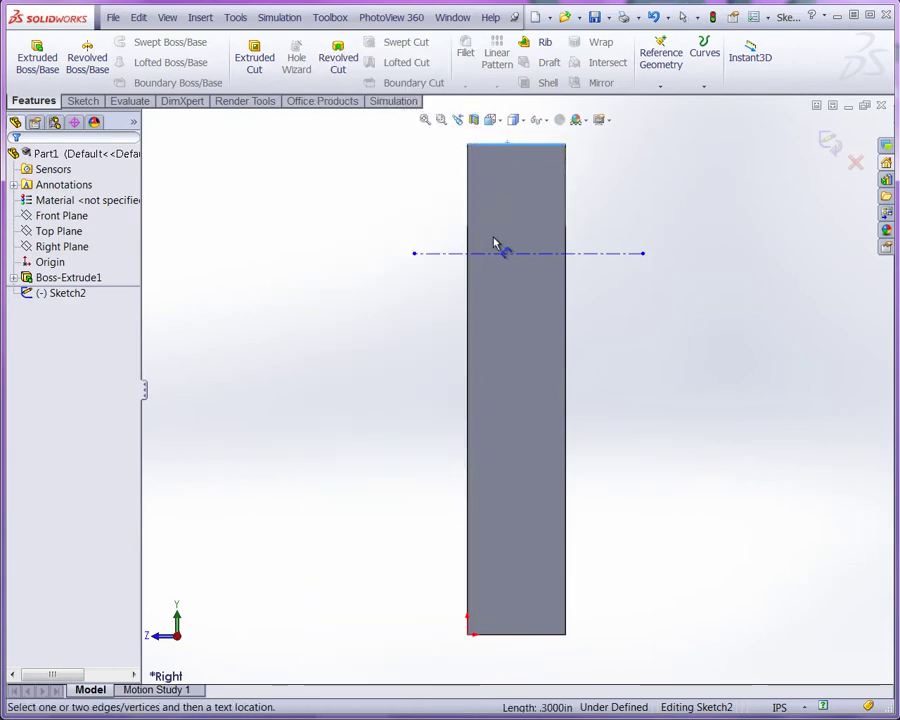
{"action": "left_click", "coordinate": [499, 253]}
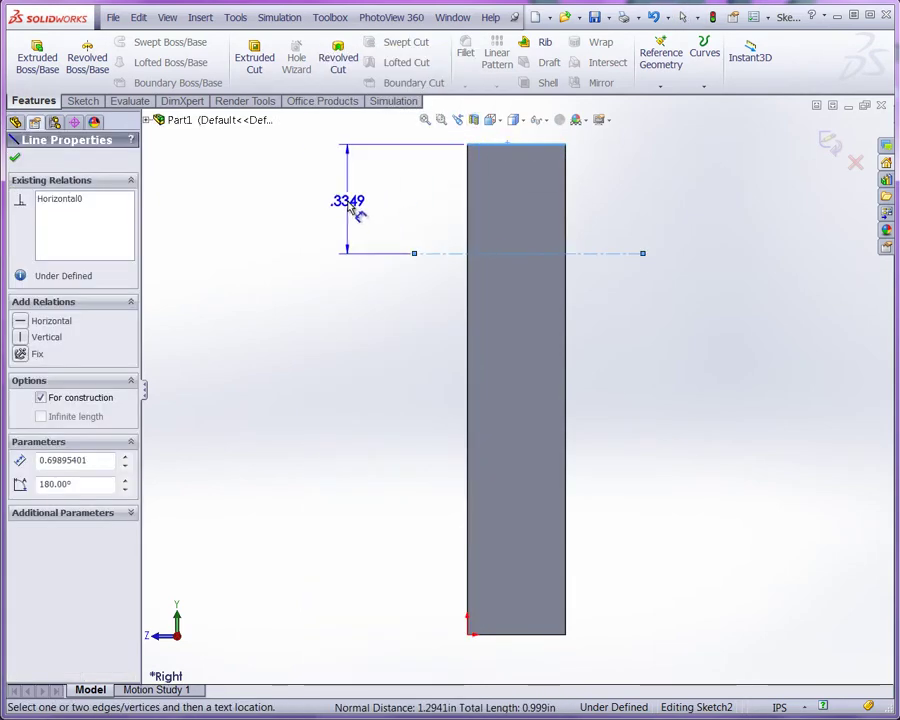
{"action": "left_click", "coordinate": [350, 207]}
{"action": "type", "text": ".5"}
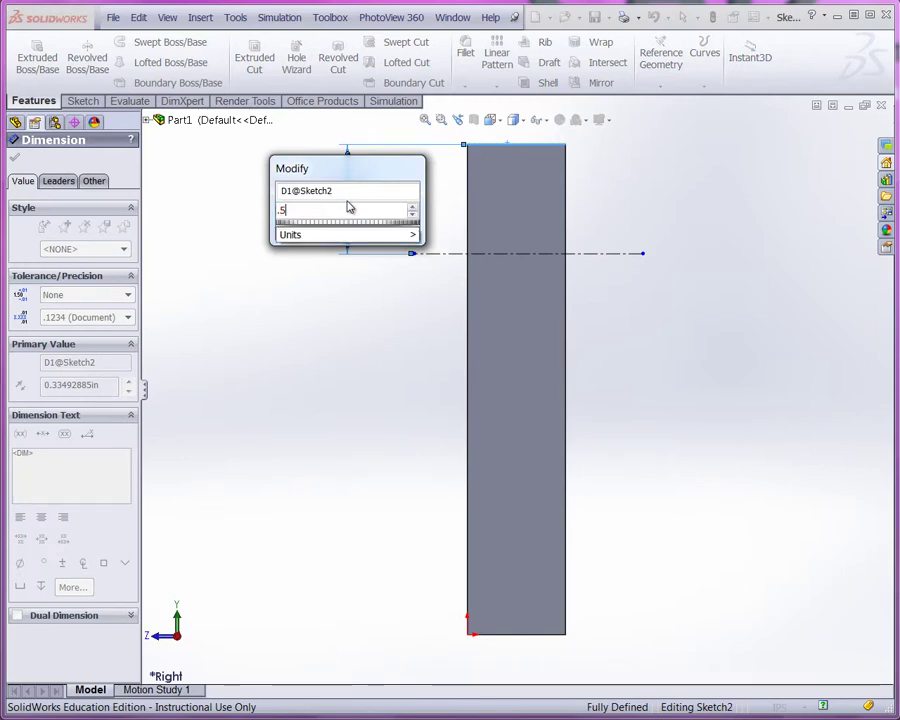
{"action": "key", "text": "Return"}
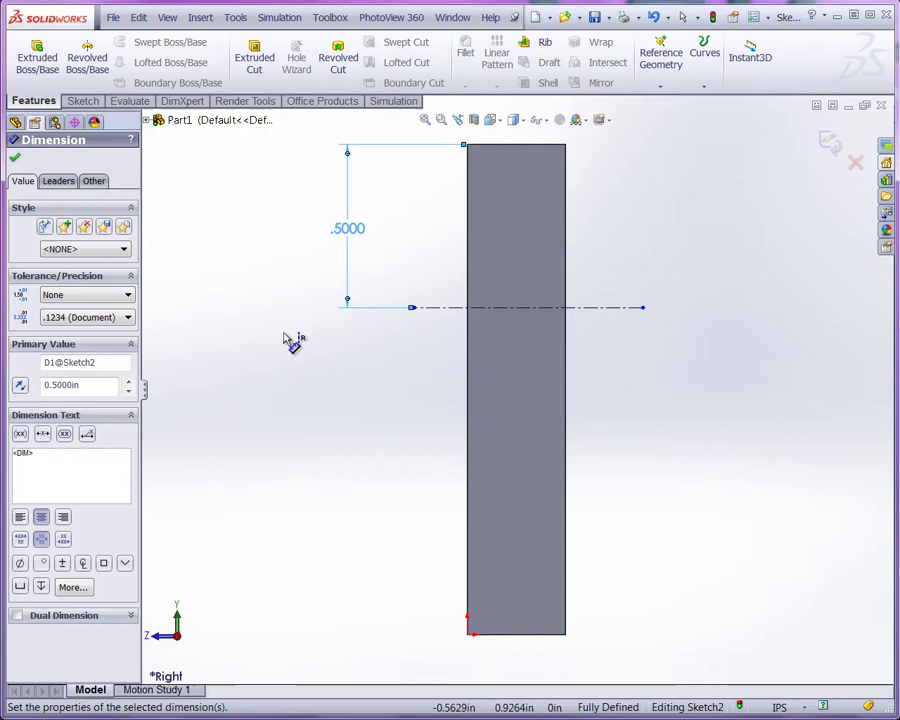
{"action": "left_click", "coordinate": [290, 340]}
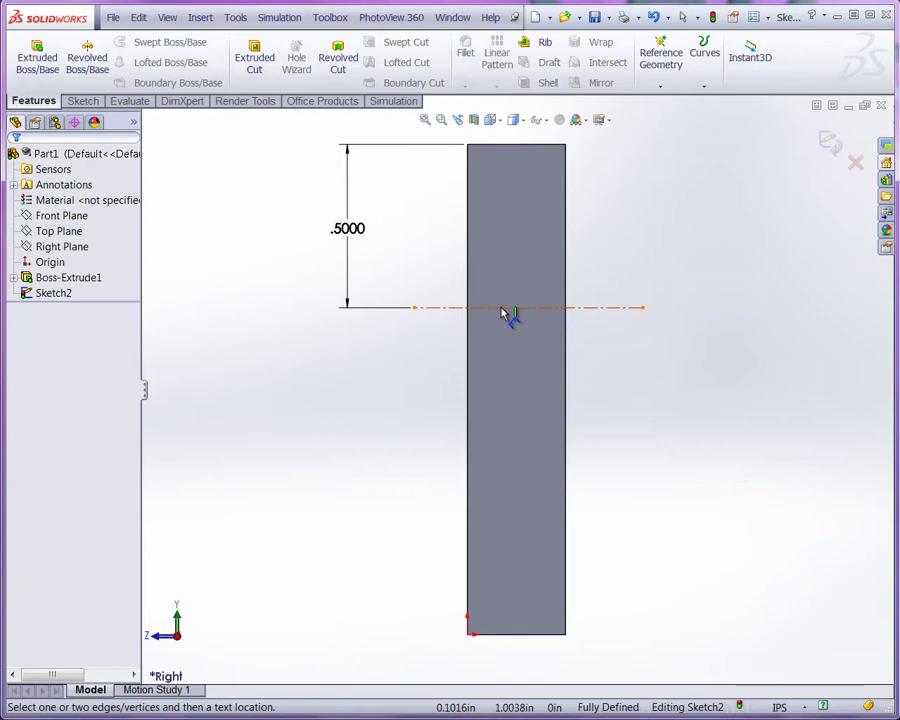
{"action": "right_click", "coordinate": [390, 240]}
{"action": "left_click", "coordinate": [412, 244]}
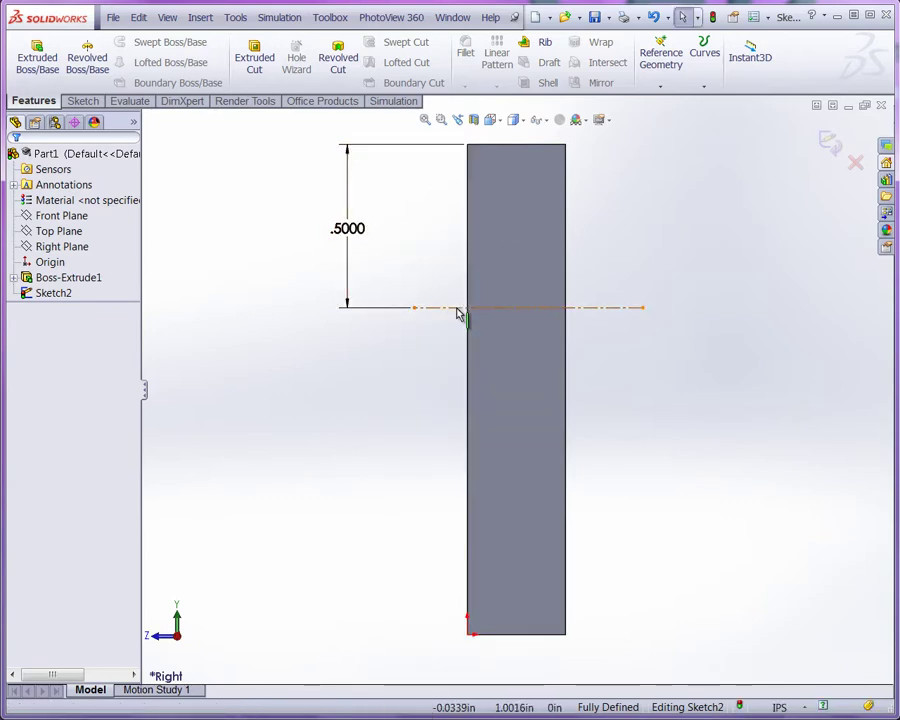
Turn on dynamic mirroring about the horizontal centerline in the side-profile sketch
{"action": "left_click", "coordinate": [457, 310]}
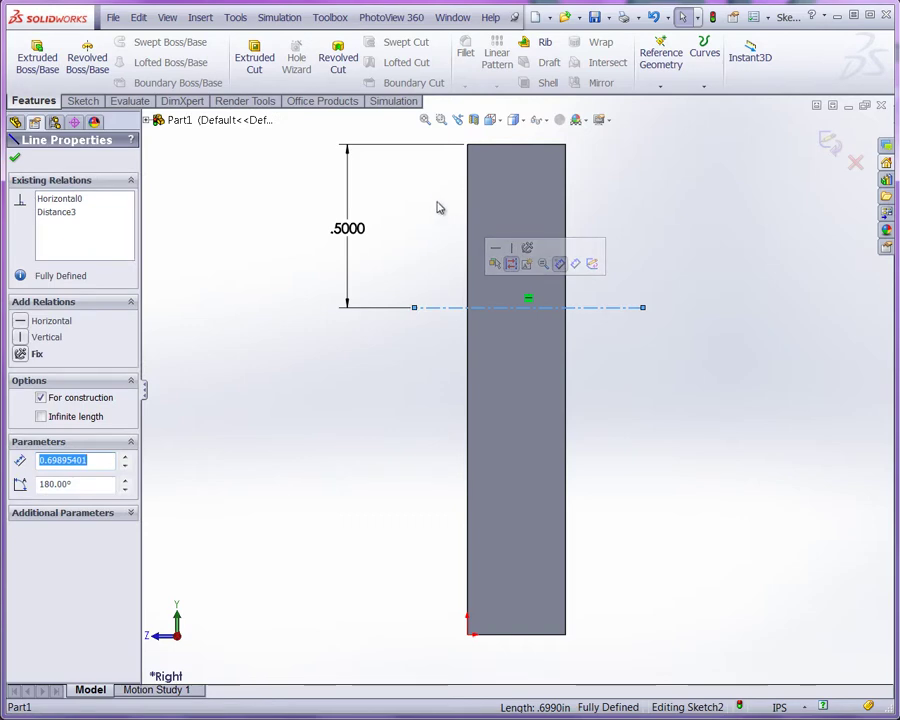
{"action": "left_click", "coordinate": [88, 101]}
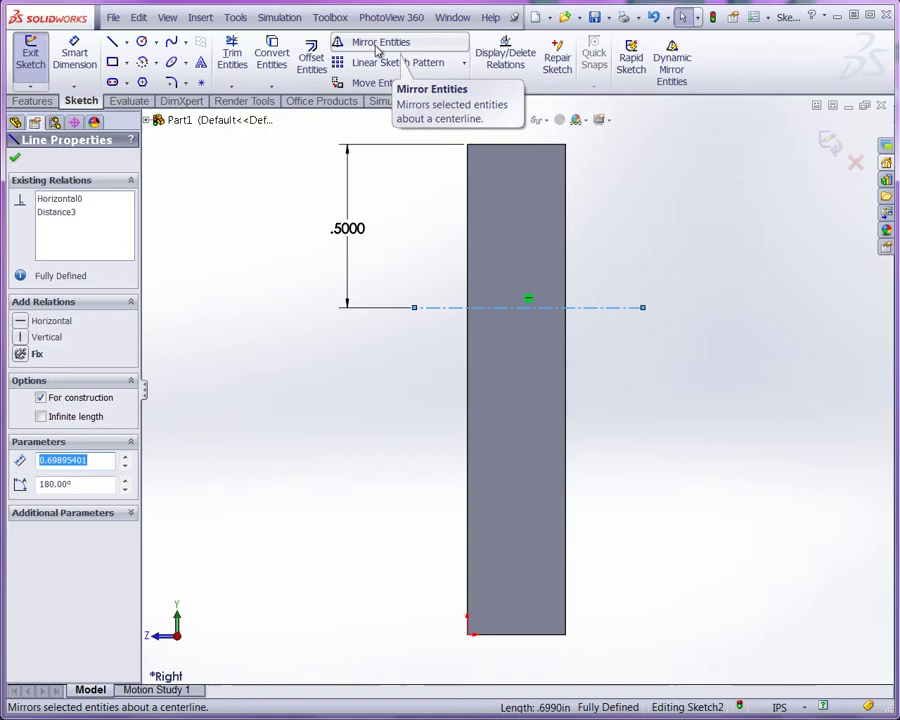
{"action": "left_click", "coordinate": [672, 62]}
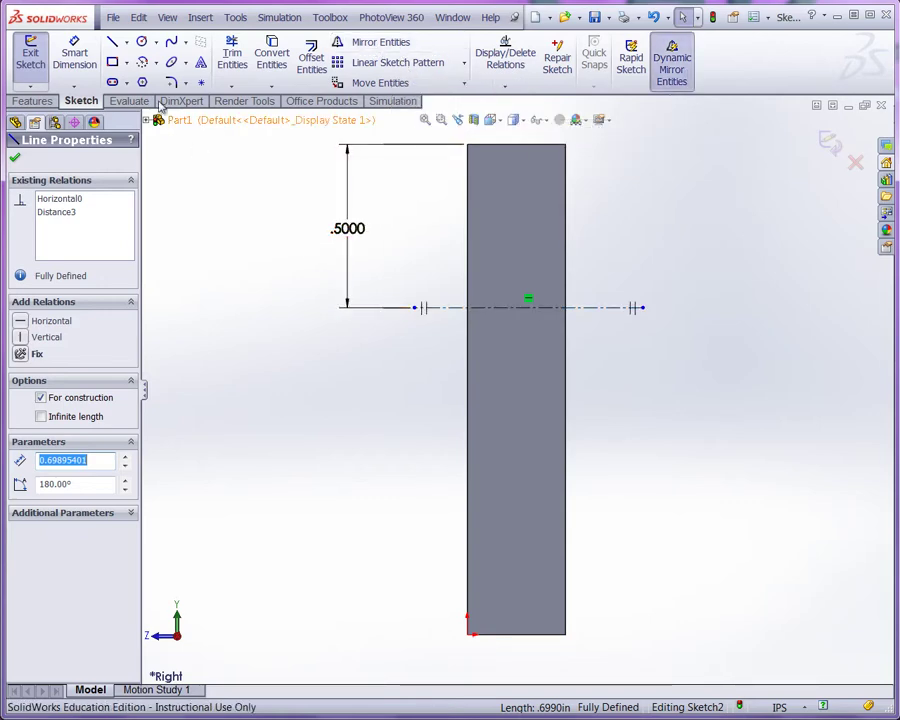
Sketch a sloping line about 0.13 in long from the centerline up to the plate's front-face edge, forming a mirrored V
{"action": "left_click", "coordinate": [112, 44]}
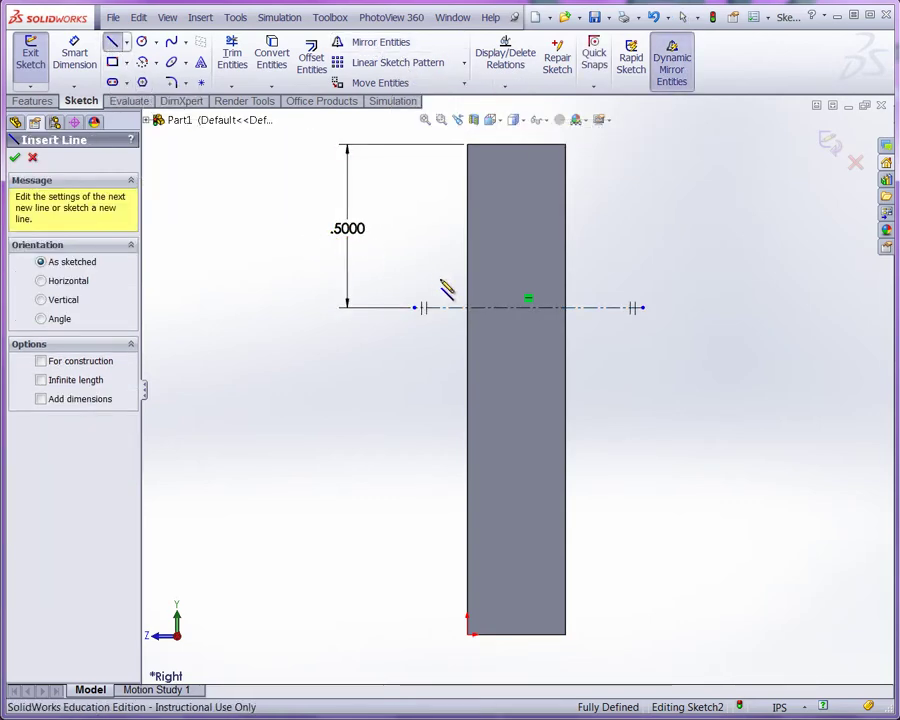
{"action": "left_click", "coordinate": [501, 307]}
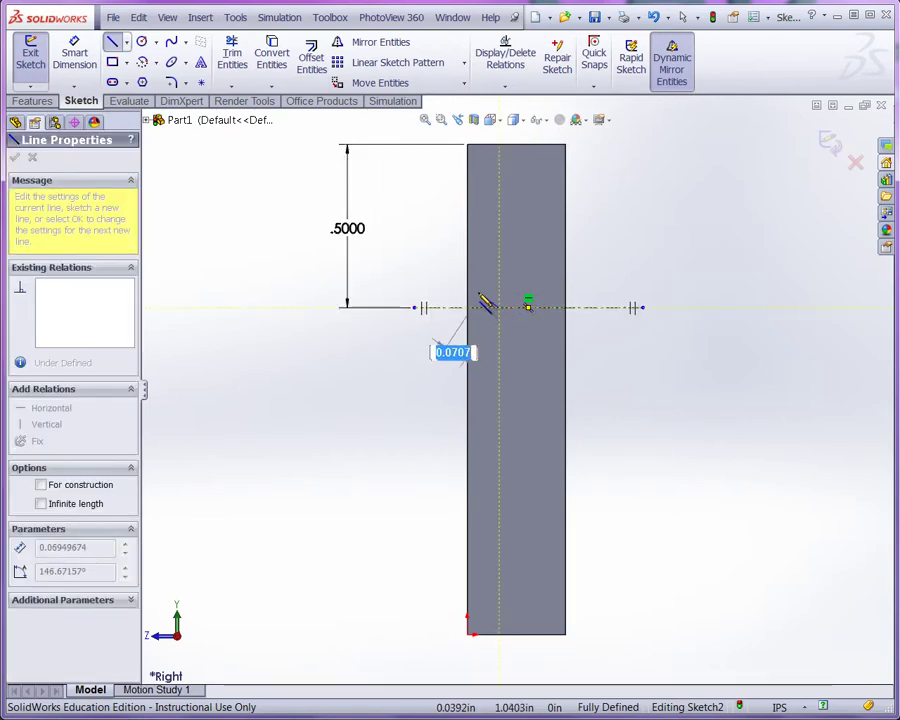
{"action": "left_click", "coordinate": [468, 283]}
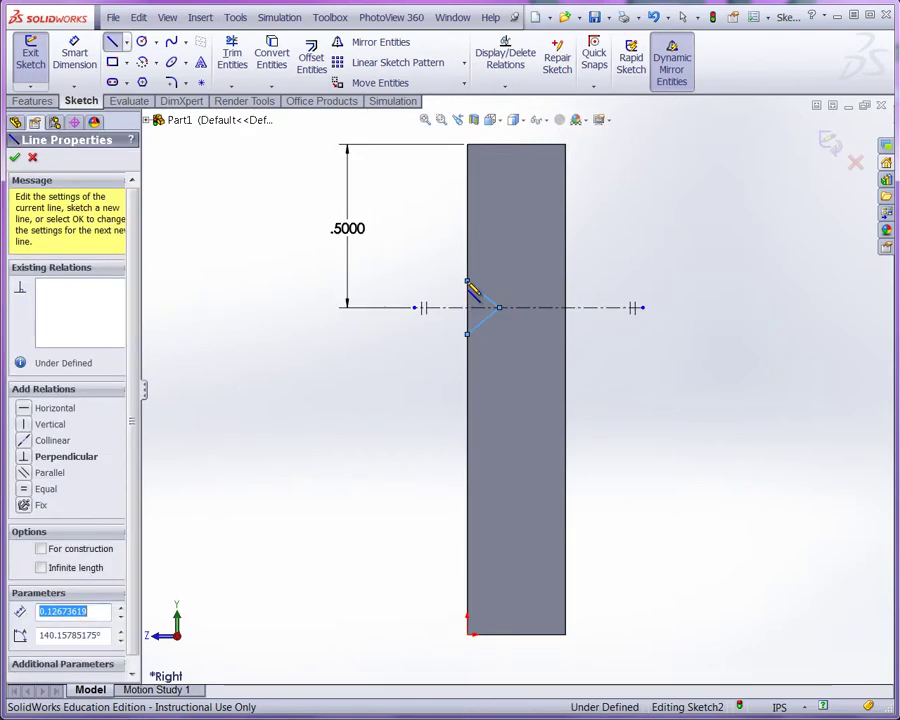
{"action": "key", "text": "Escape"}
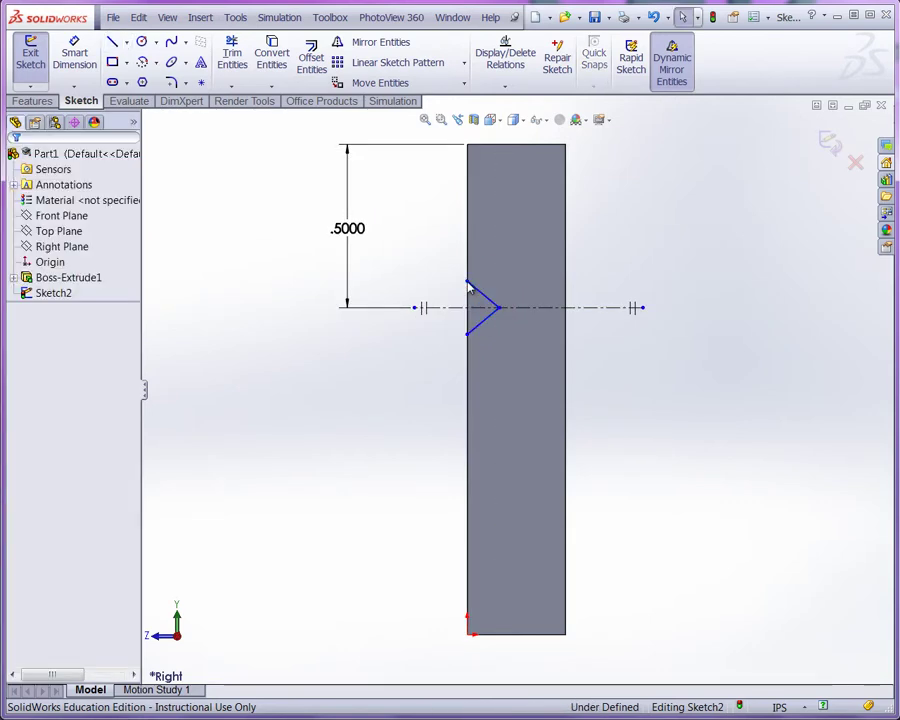
Dimension the V's depth from the plate's front-face edge to its tip and set it to 0.100 in
{"action": "scroll", "coordinate": [484, 312], "scroll_direction": "down", "scroll_amount": 2}
{"action": "scroll", "coordinate": [484, 312], "scroll_direction": "down", "scroll_amount": 1}
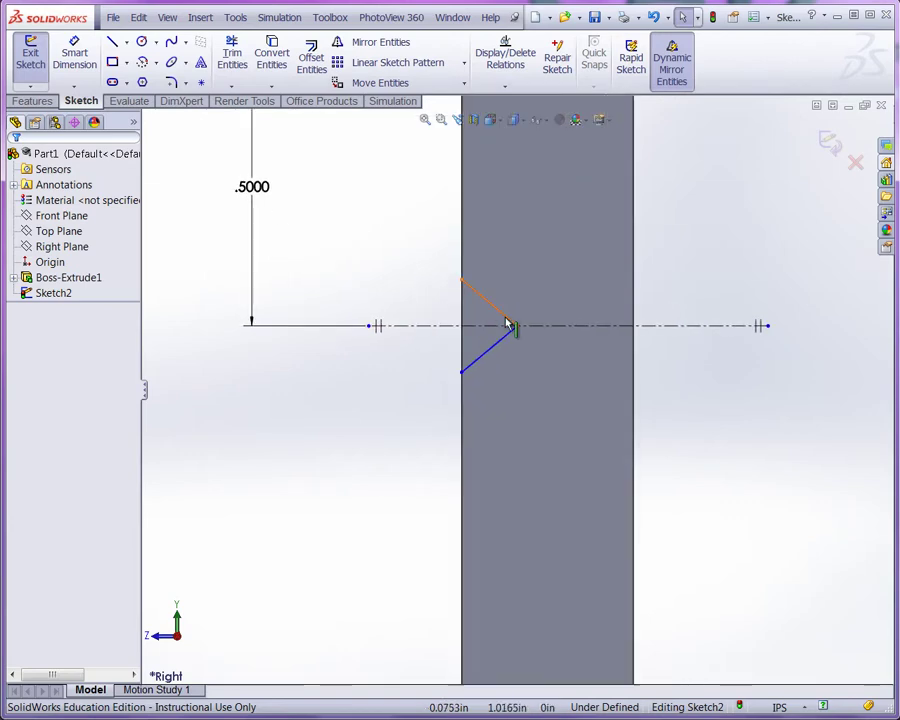
{"action": "left_click", "coordinate": [74, 58]}
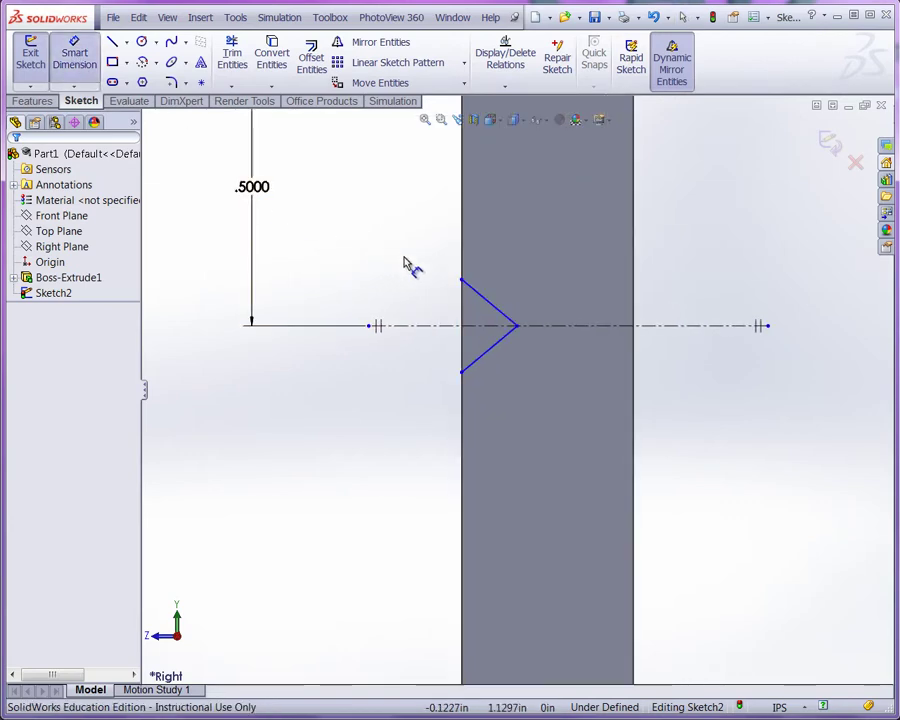
{"action": "left_click", "coordinate": [465, 248]}
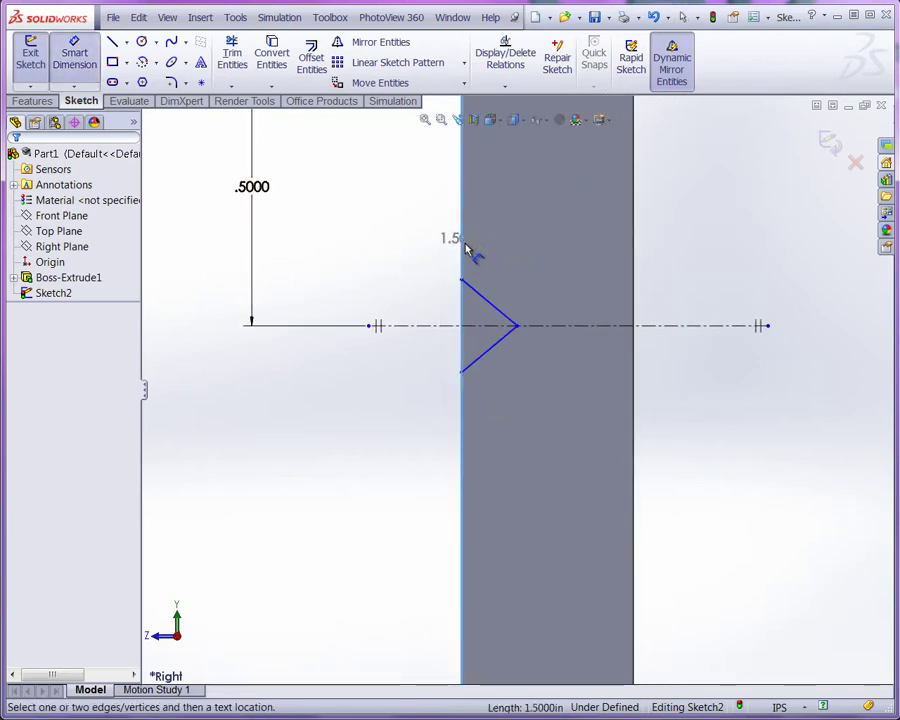
{"action": "left_click", "coordinate": [516, 325]}
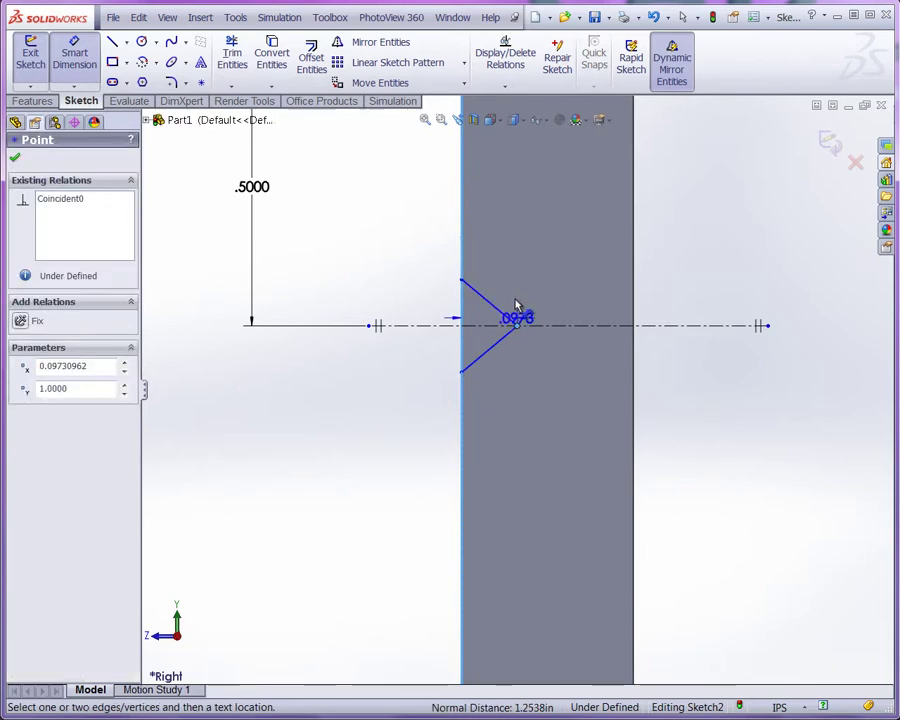
{"action": "left_click", "coordinate": [566, 218]}
{"action": "type", "text": ".1"}
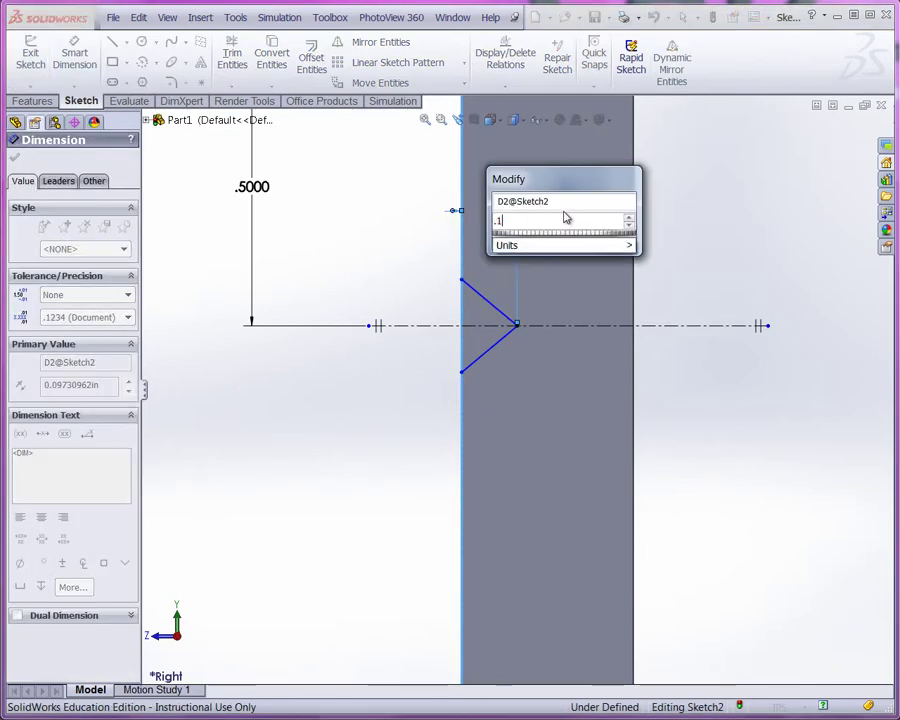
{"action": "type", "text": "00"}
{"action": "key", "text": "Return"}
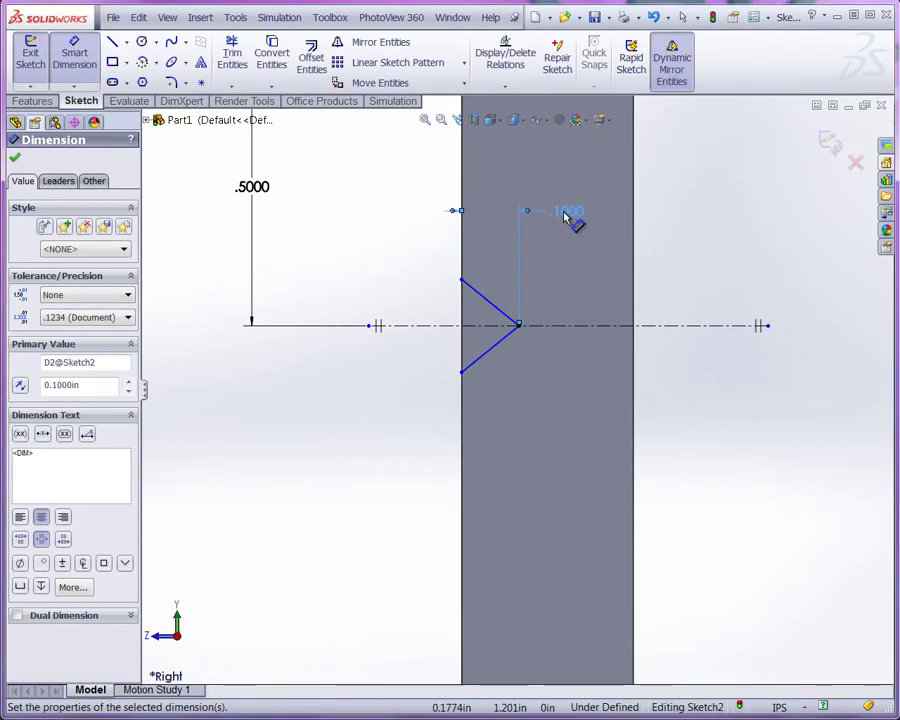
Dimension the angle between the V's upper sloping line and the horizontal centerline and set it to 45°
{"action": "left_click", "coordinate": [487, 303]}
{"action": "left_click", "coordinate": [387, 327]}
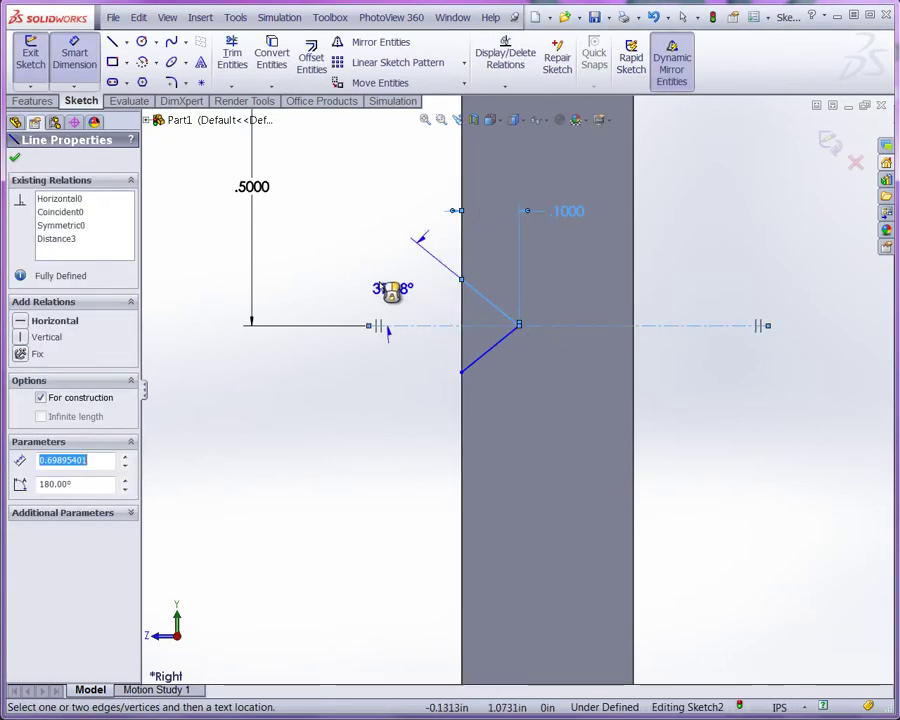
{"action": "left_click", "coordinate": [408, 330]}
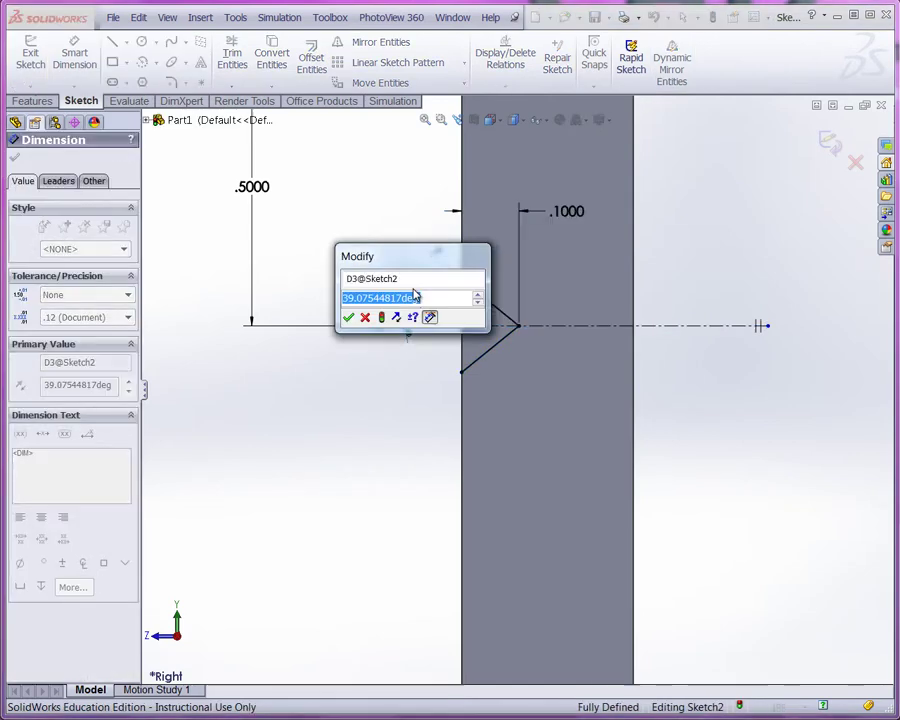
{"action": "type", "text": "45"}
{"action": "key", "text": "Return"}
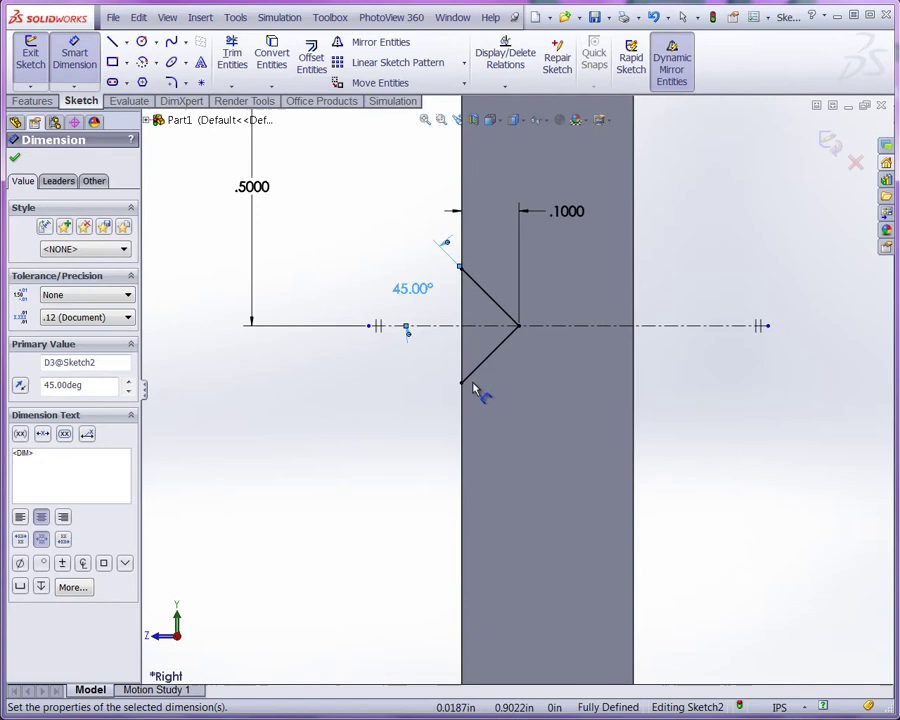
{"action": "left_click", "coordinate": [396, 406]}
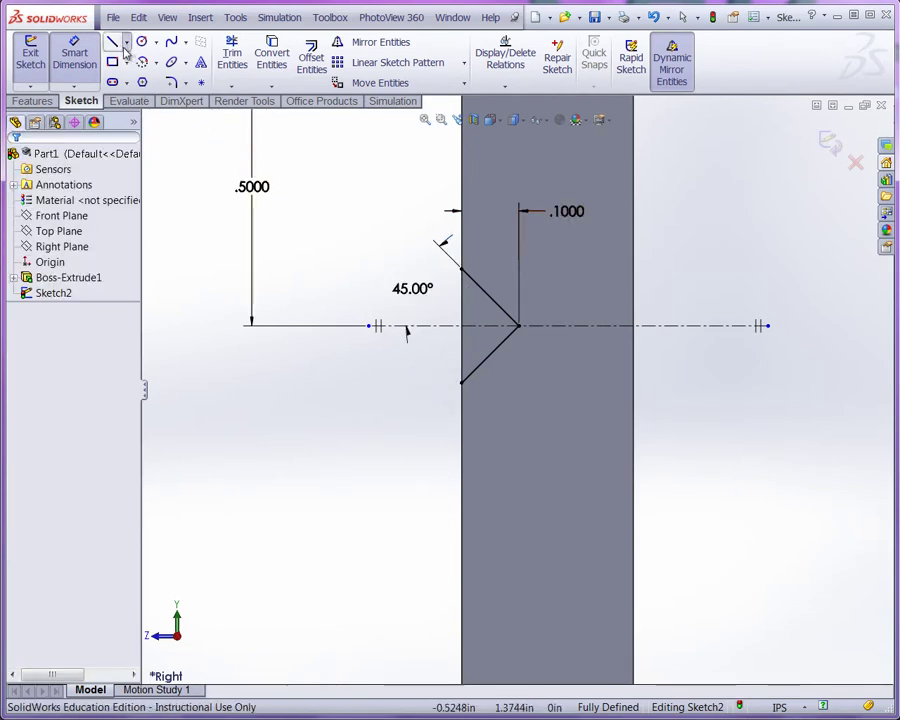
Close the V profile with a vertical line joining its two open endpoints along the plate's front-face edge
{"action": "left_click", "coordinate": [125, 42]}
{"action": "left_click", "coordinate": [116, 66]}
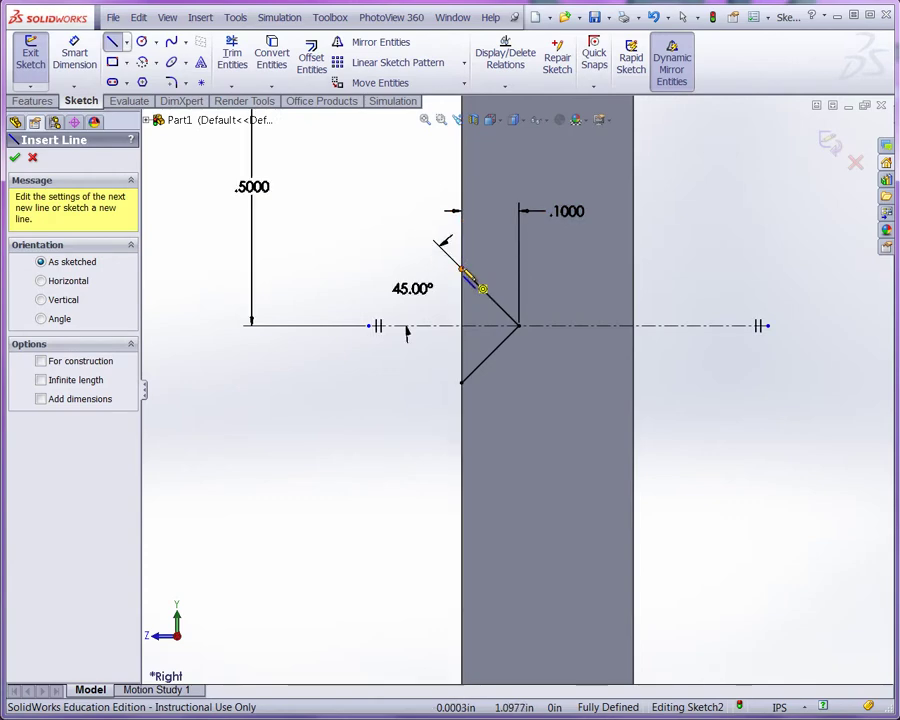
{"action": "left_click", "coordinate": [461, 269]}
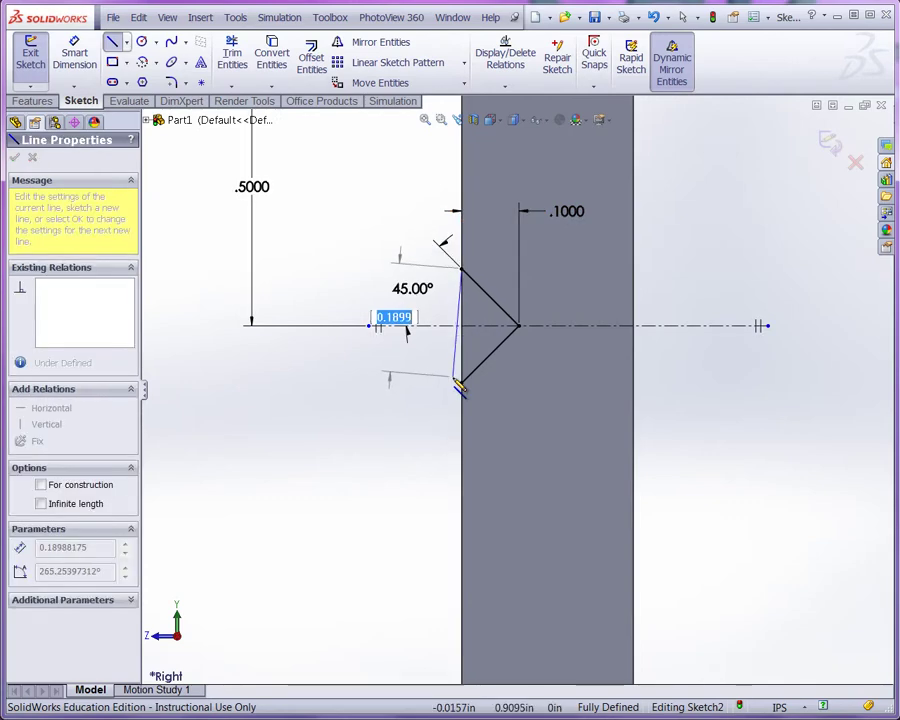
{"action": "left_click", "coordinate": [460, 384]}
{"action": "left_click", "coordinate": [520, 387]}
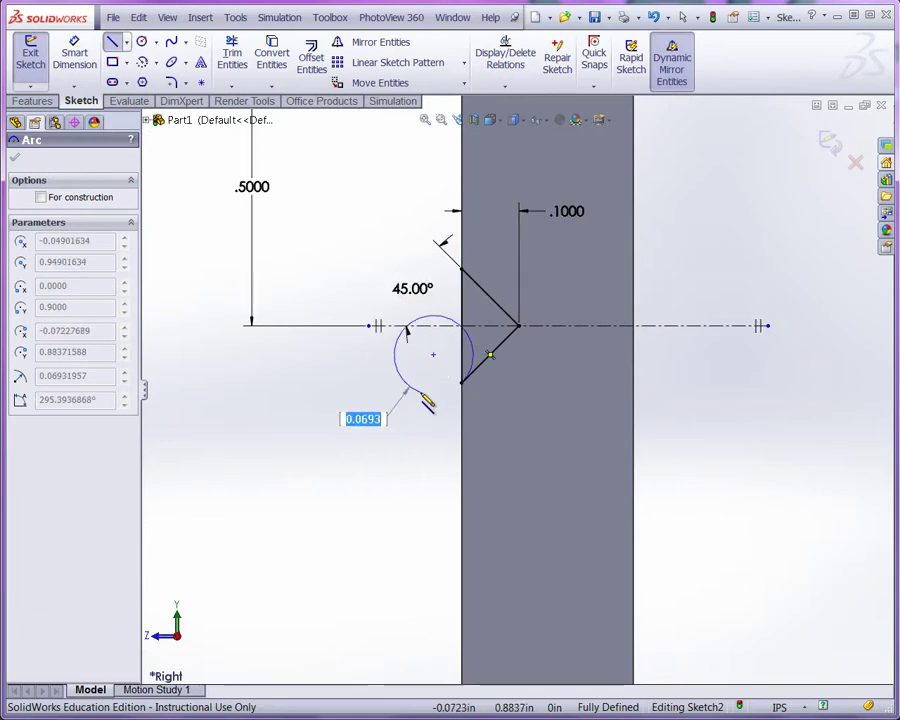
{"action": "key", "text": "Escape"}
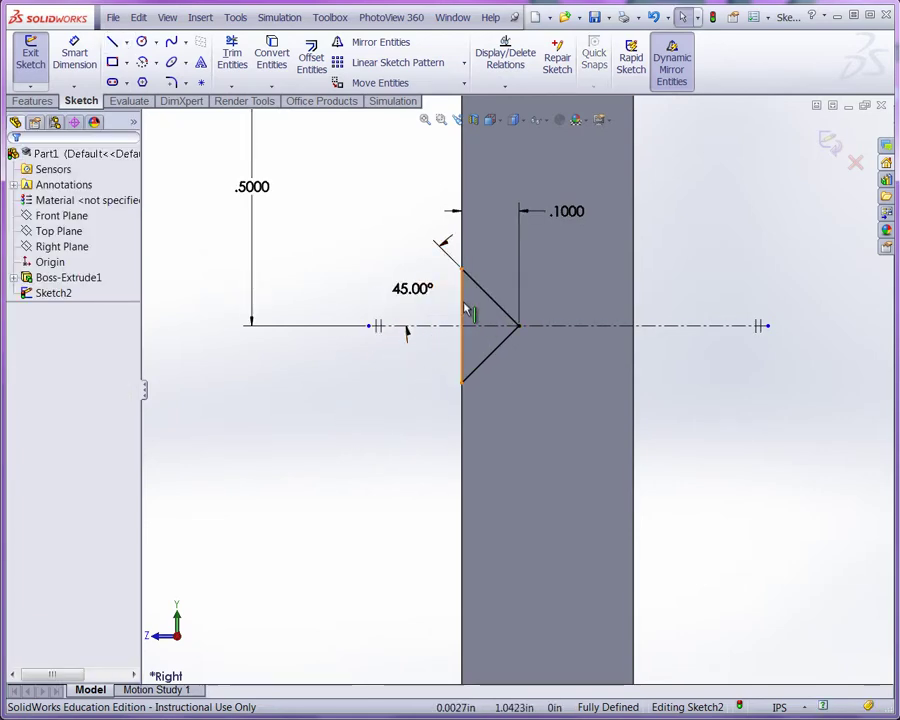
{"action": "left_click", "coordinate": [461, 309]}
{"action": "left_click", "coordinate": [415, 478]}
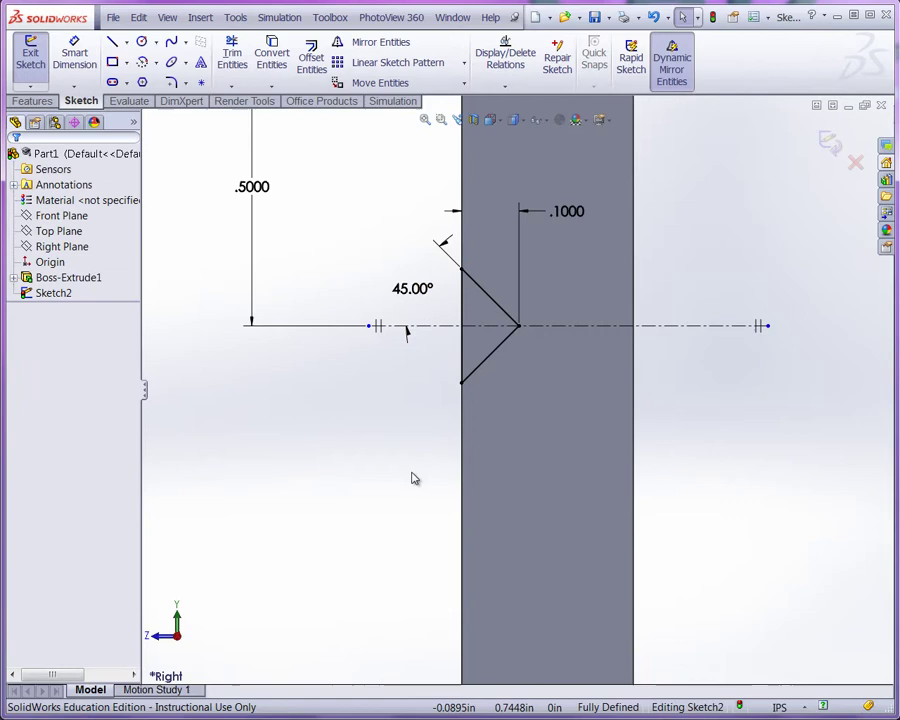
Cut the closed V profile along the plate's length with a Mid Plane extruded cut of 3.1 in
{"action": "left_click", "coordinate": [488, 119]}
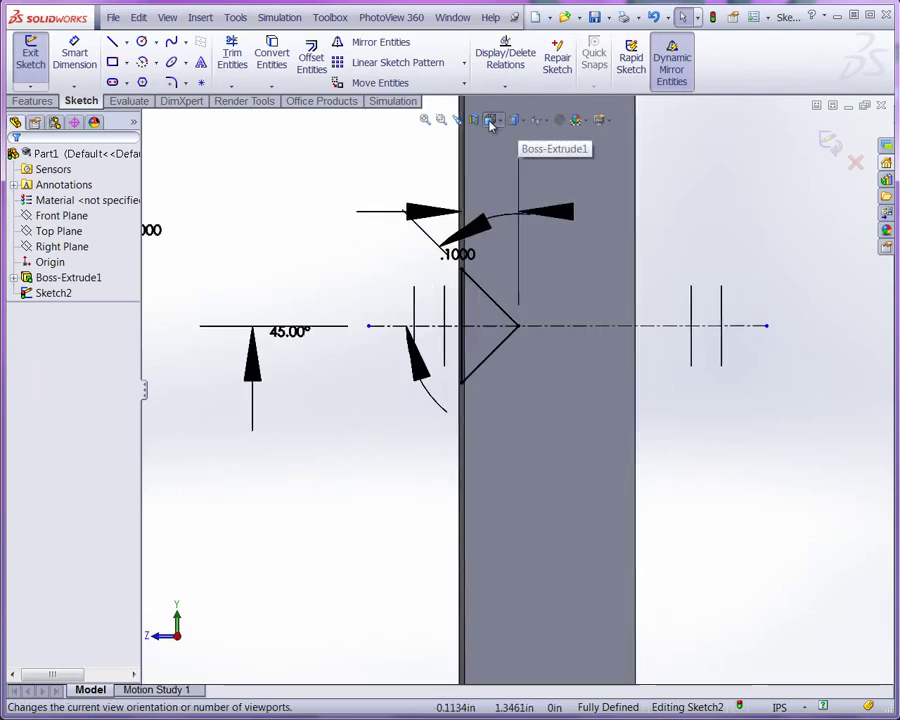
{"action": "left_click", "coordinate": [566, 170]}
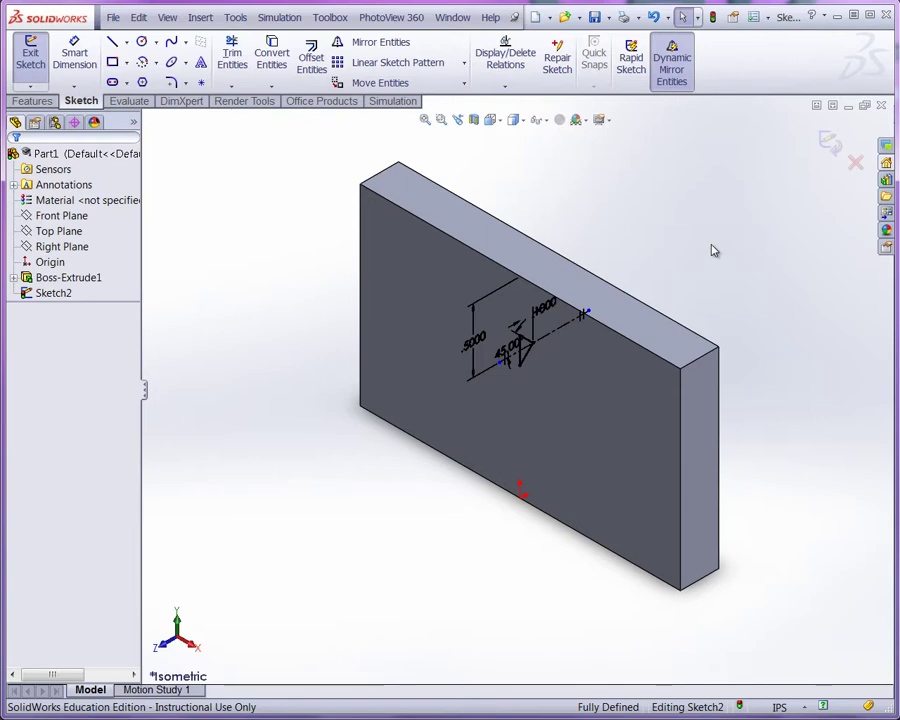
{"action": "left_click", "coordinate": [33, 101]}
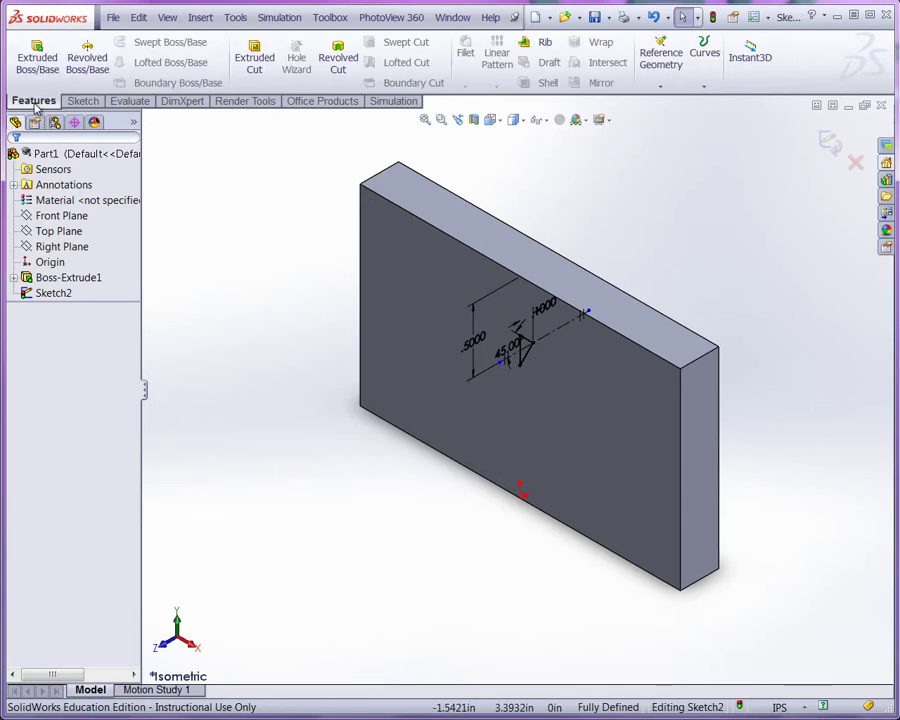
{"action": "left_click", "coordinate": [256, 60]}
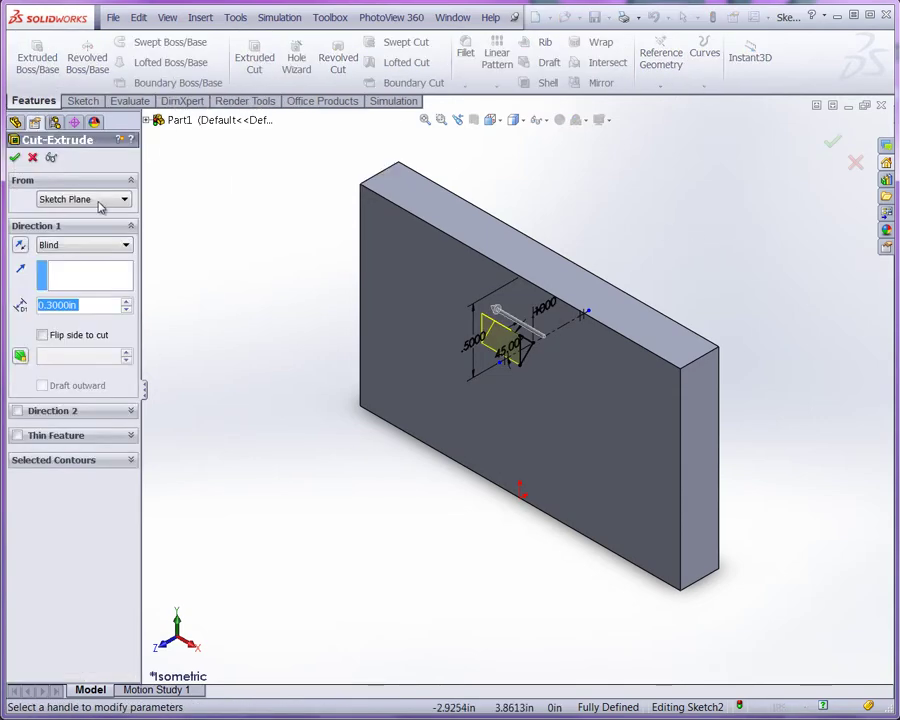
{"action": "left_click", "coordinate": [106, 245]}
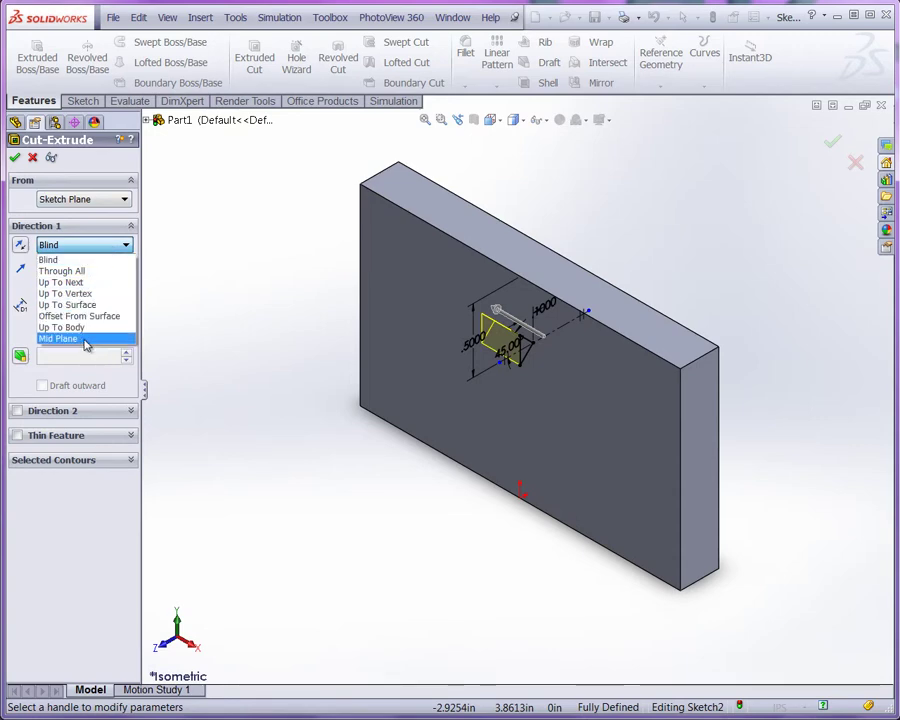
{"action": "left_click", "coordinate": [87, 340]}
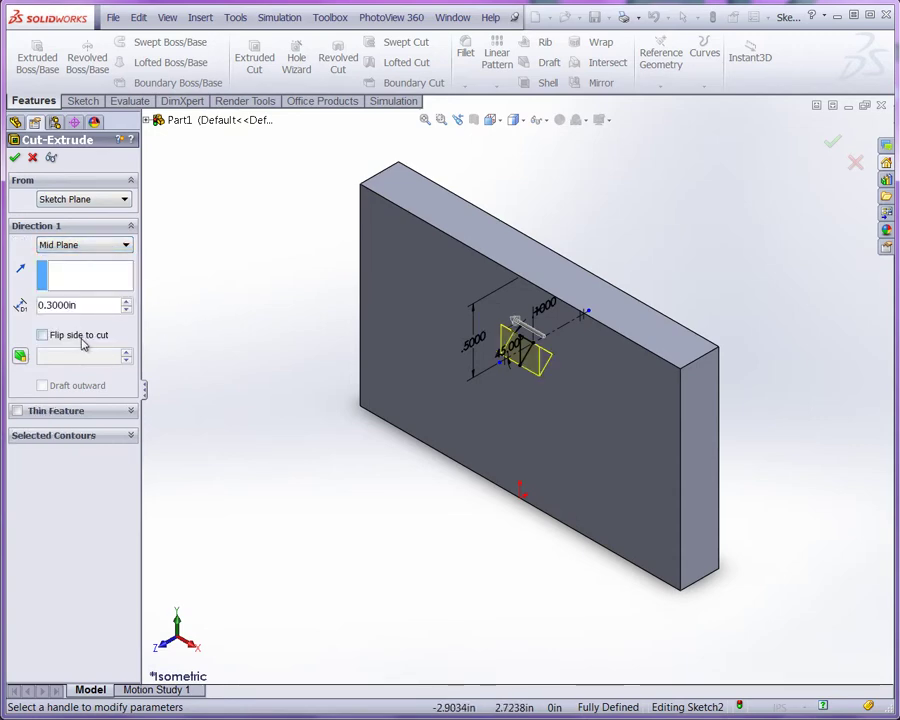
{"action": "left_click", "coordinate": [127, 302]}
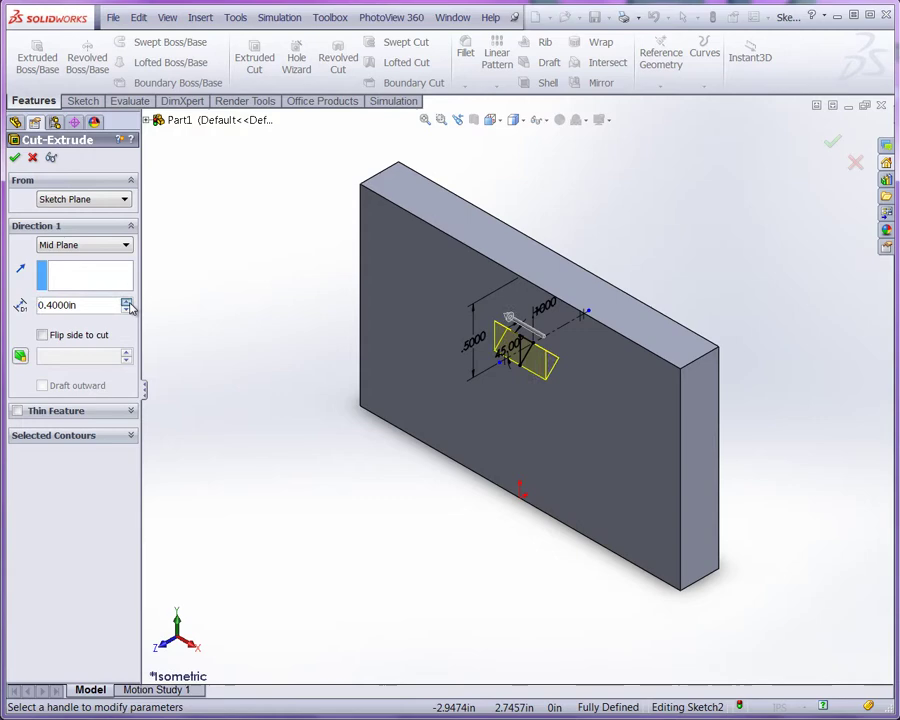
{"action": "left_click", "coordinate": [127, 302]}
{"action": "left_click", "coordinate": [127, 302]}
{"action": "left_click", "coordinate": [127, 302]}
{"action": "left_click", "coordinate": [127, 302]}
{"action": "left_click", "coordinate": [127, 302]}
{"action": "left_click", "coordinate": [127, 302]}
{"action": "left_click", "coordinate": [127, 302]}
{"action": "left_click", "coordinate": [127, 302]}
{"action": "left_click", "coordinate": [127, 302]}
{"action": "left_click", "coordinate": [127, 302]}
{"action": "left_click", "coordinate": [127, 302]}
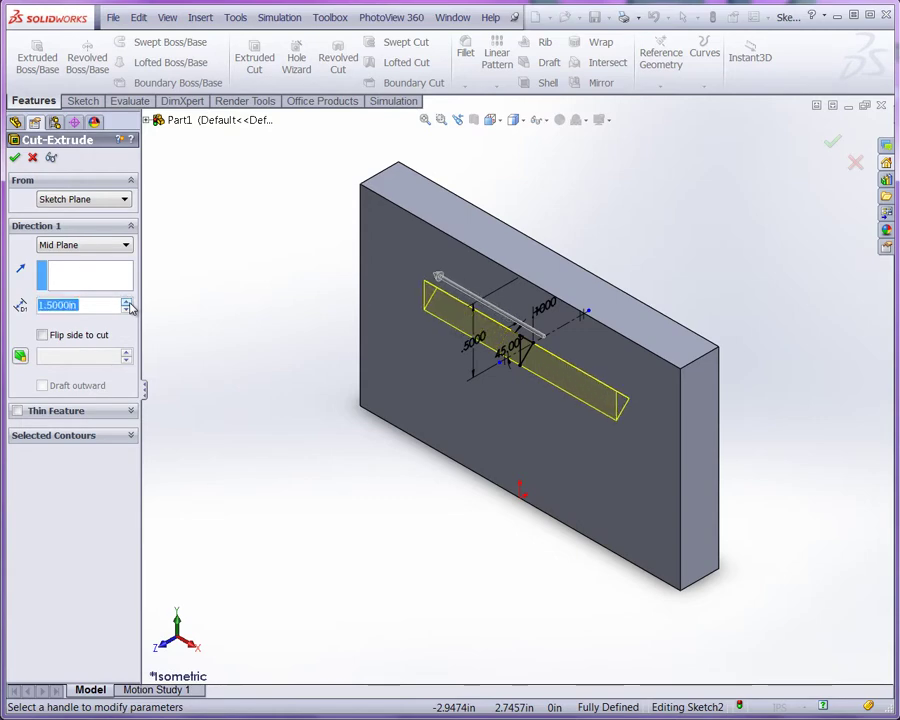
{"action": "left_click", "coordinate": [127, 302]}
{"action": "left_click", "coordinate": [127, 302]}
{"action": "left_click", "coordinate": [127, 302]}
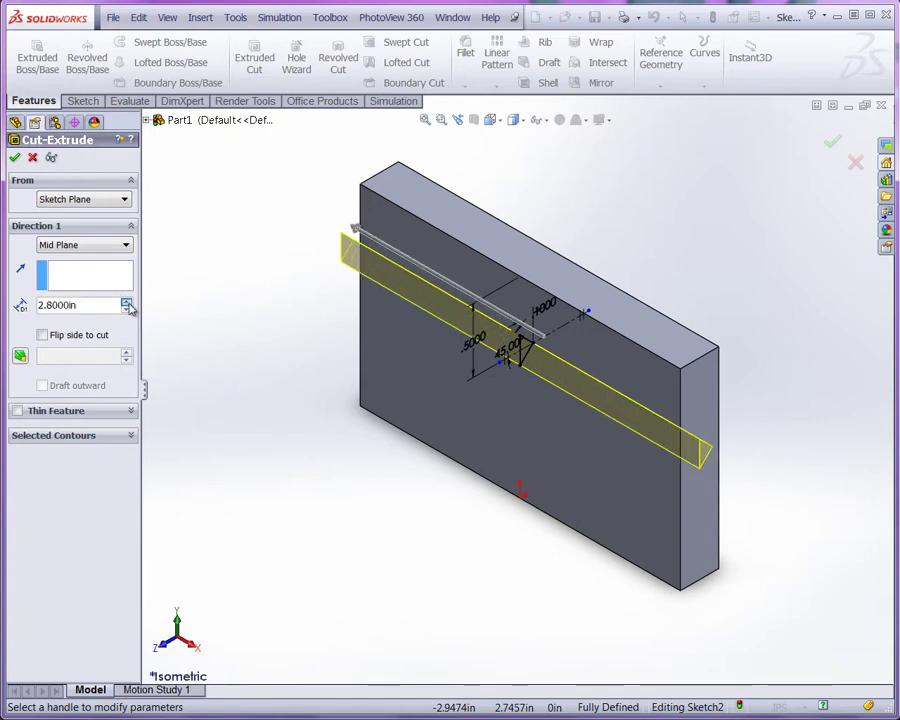
{"action": "left_click", "coordinate": [127, 302]}
{"action": "middle_click_drag", "start_coordinate": [305, 585], "coordinate": [293, 560]}
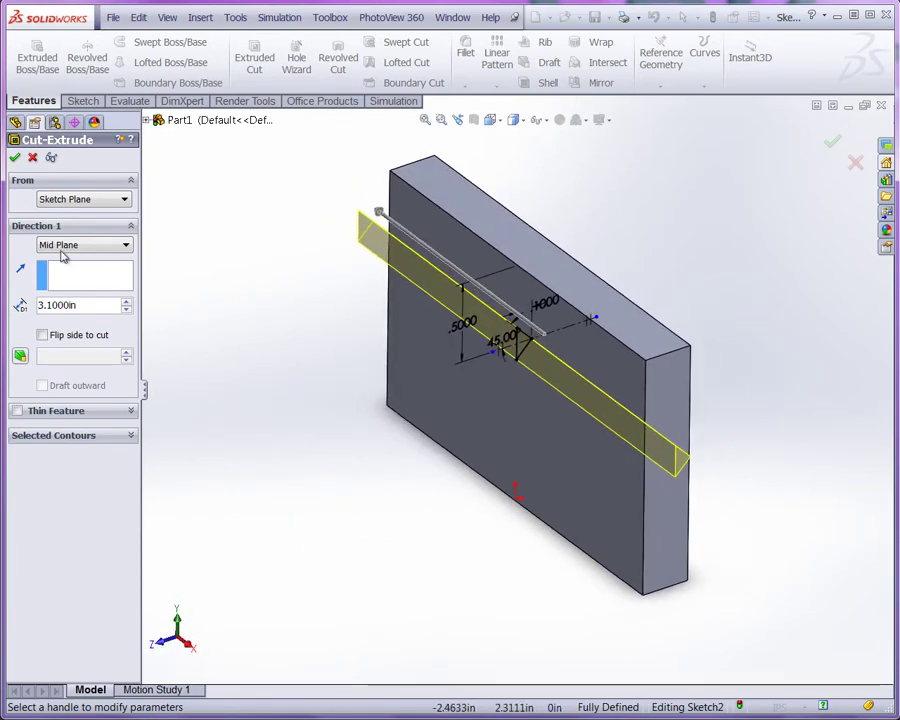
{"action": "left_click", "coordinate": [15, 158]}
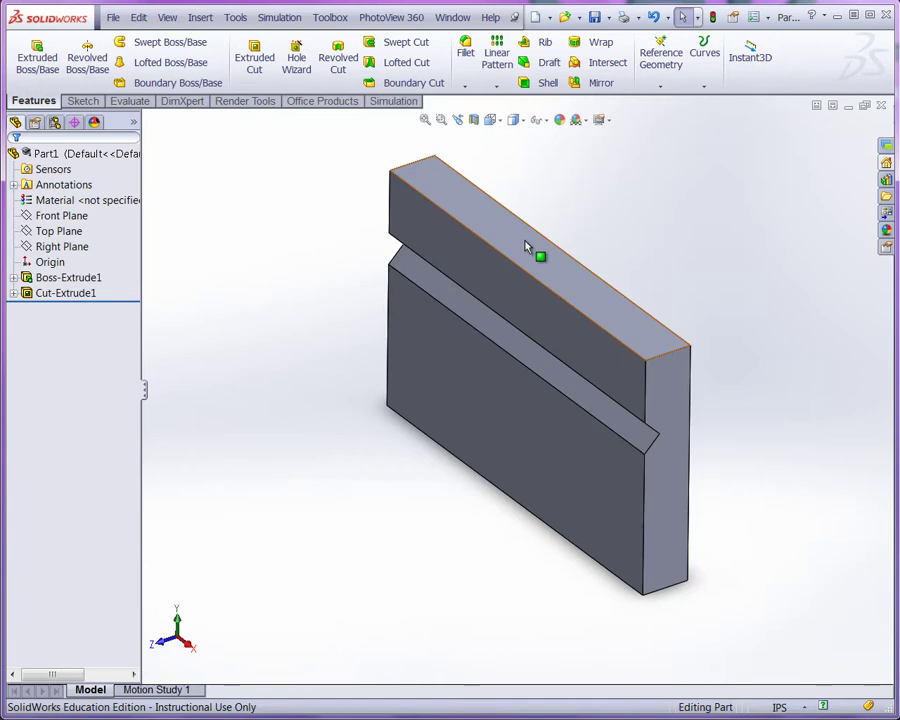
Start a new sketch on the Top Plane and orient the view normal to it
{"action": "left_click", "coordinate": [48, 263]}
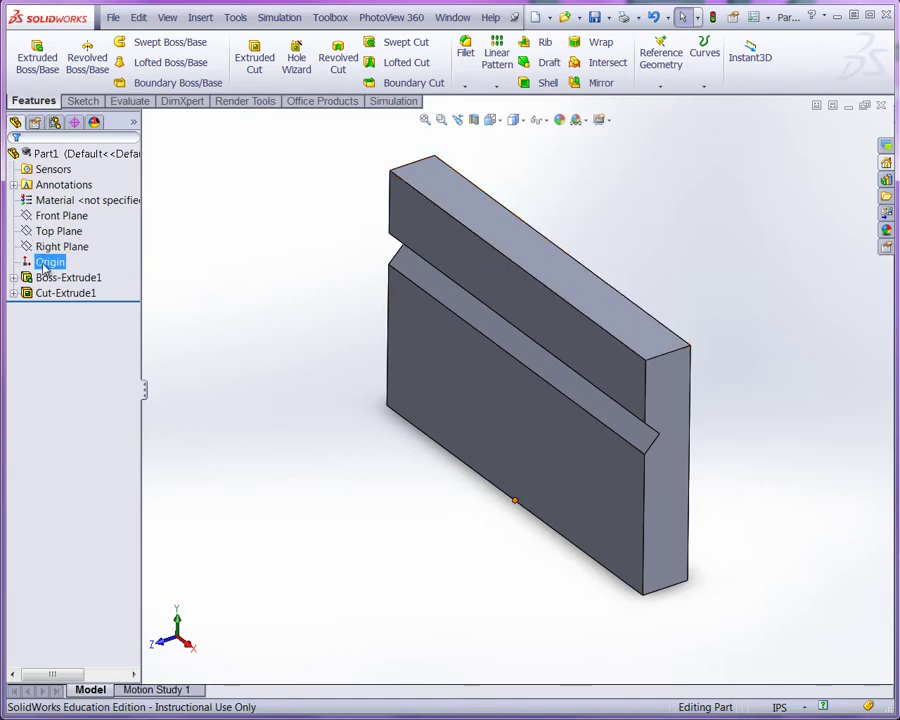
{"action": "left_click", "coordinate": [55, 247]}
{"action": "left_click", "coordinate": [52, 233]}
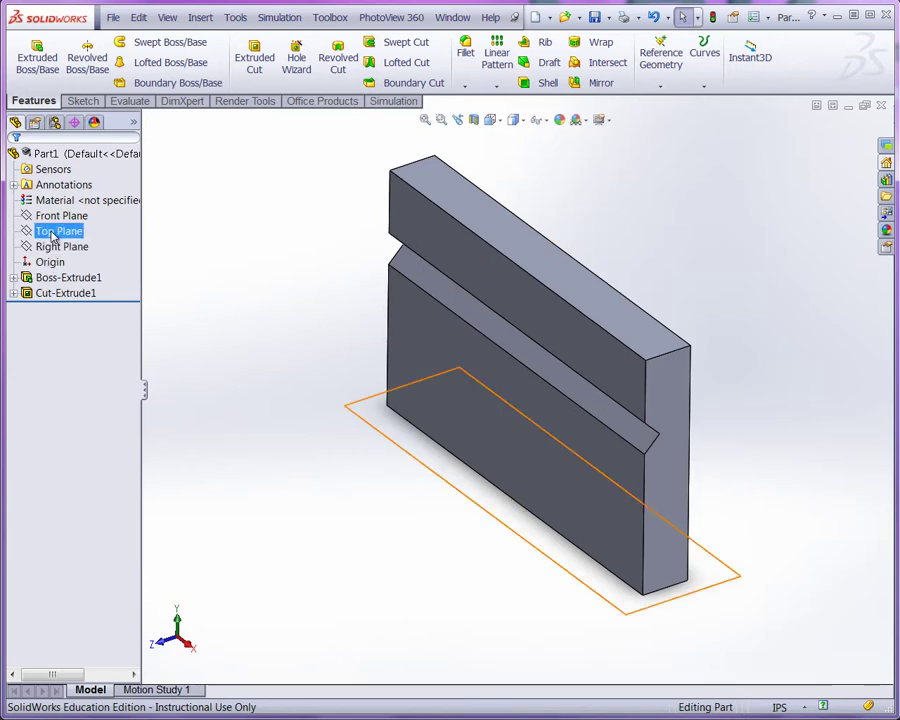
{"action": "left_click", "coordinate": [52, 234]}
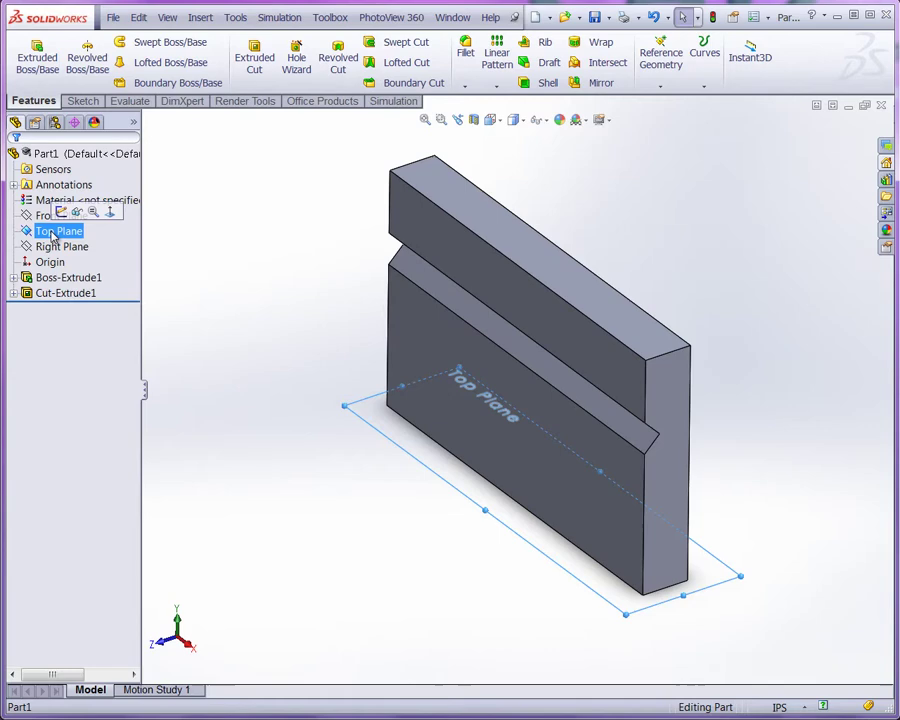
{"action": "left_click", "coordinate": [61, 214]}
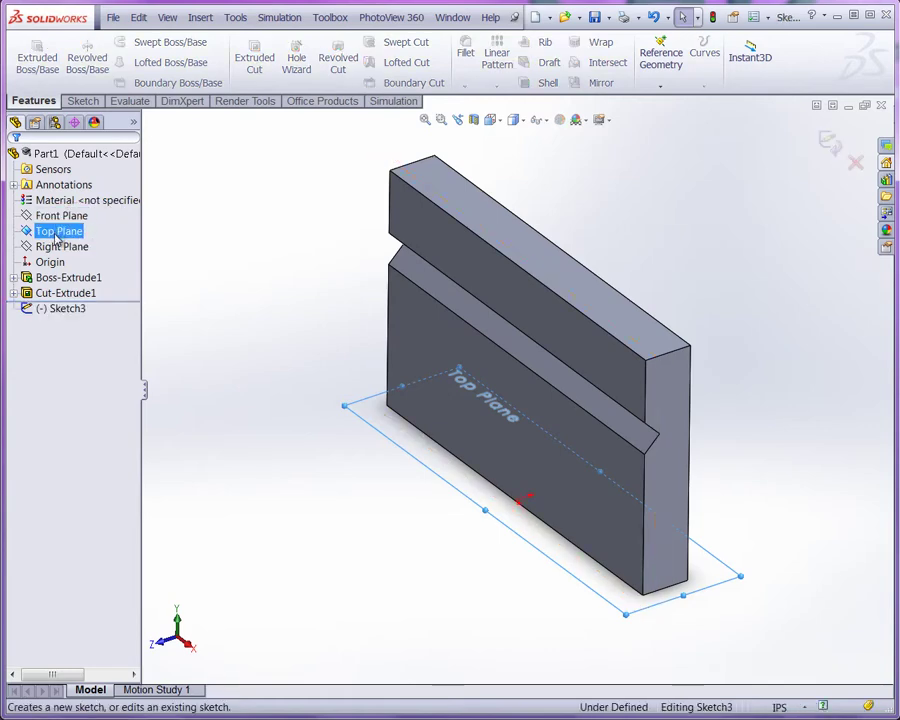
{"action": "right_click", "coordinate": [57, 236]}
{"action": "left_click", "coordinate": [111, 214]}
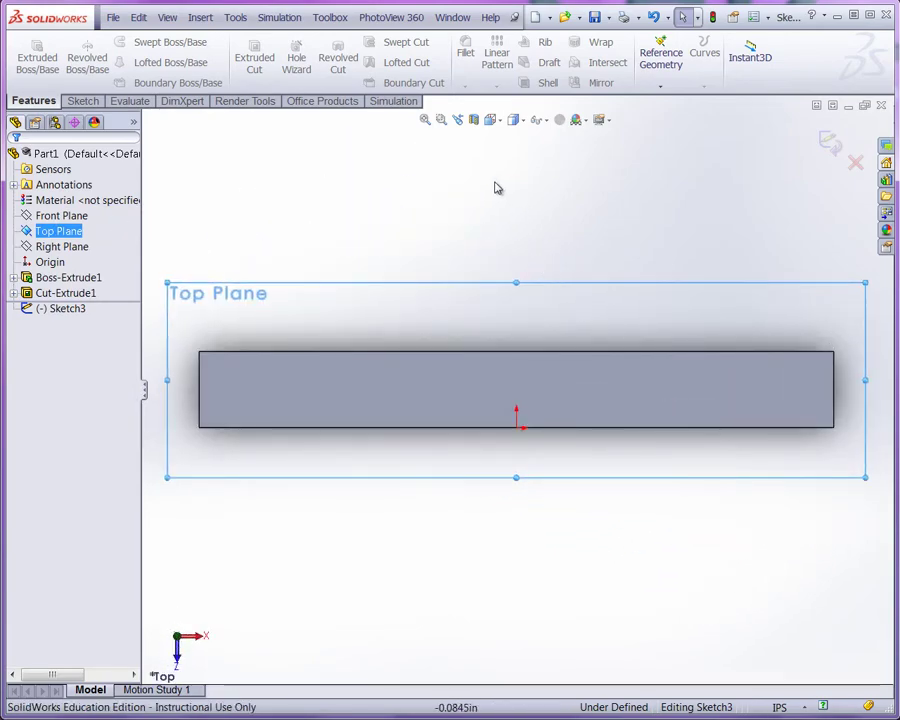
Sketch a vertical centerline about 0.79 in long through the origin, extending past both long edges of the plate
{"action": "right_click", "coordinate": [472, 213]}
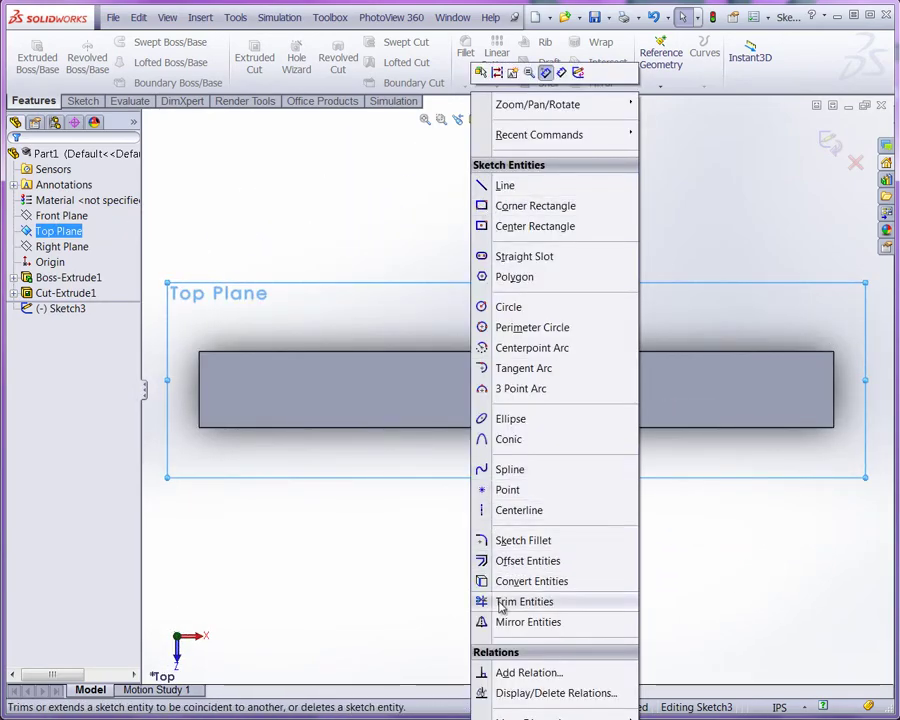
{"action": "left_click", "coordinate": [553, 511]}
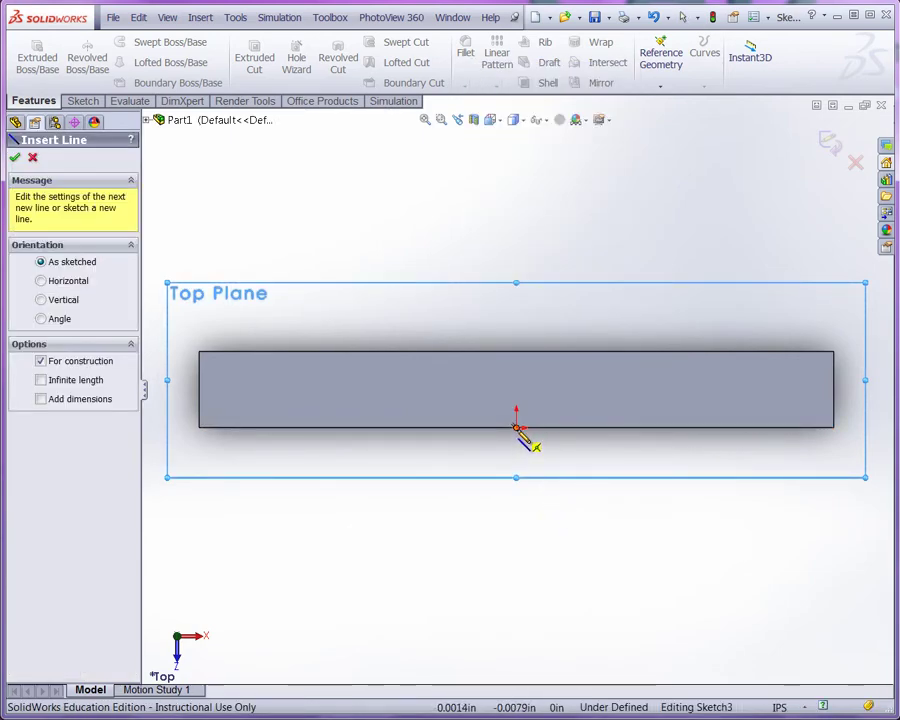
{"action": "left_click_drag", "start_coordinate": [516, 312], "coordinate": [516, 511]}
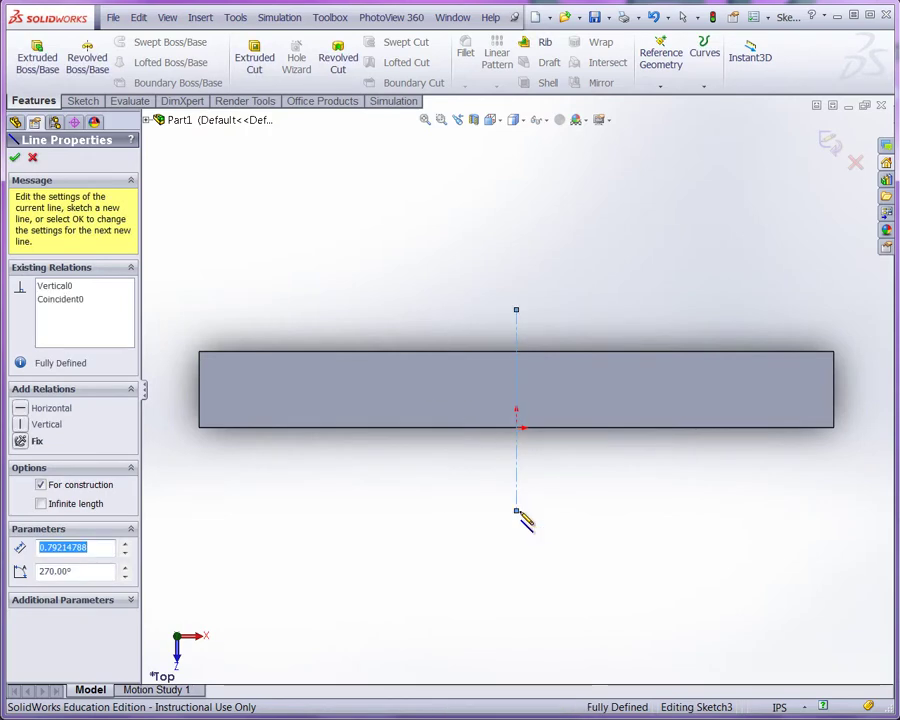
{"action": "key", "text": "Escape"}
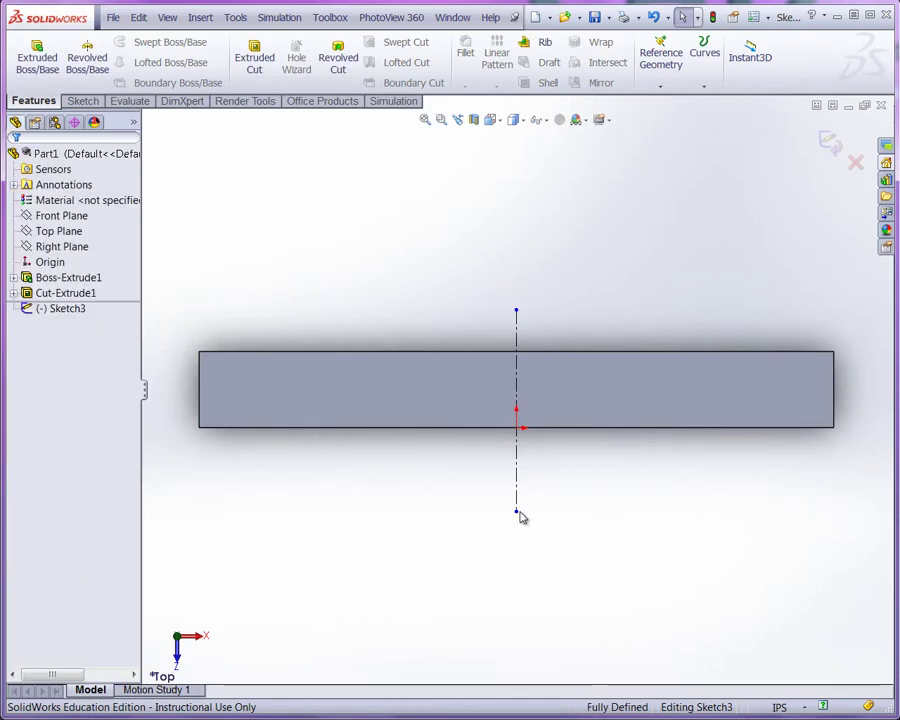
Turn on dynamic mirroring about the vertical centerline in the Top Plane sketch
{"action": "left_click", "coordinate": [518, 340]}
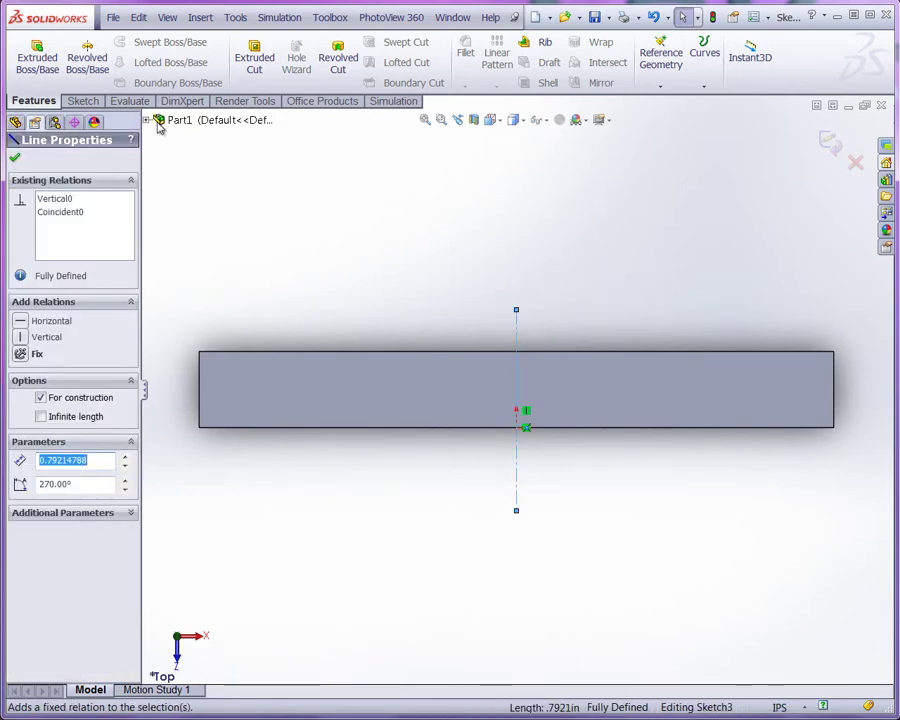
{"action": "scroll", "coordinate": [66, 76], "scroll_direction": "down", "scroll_amount": 1}
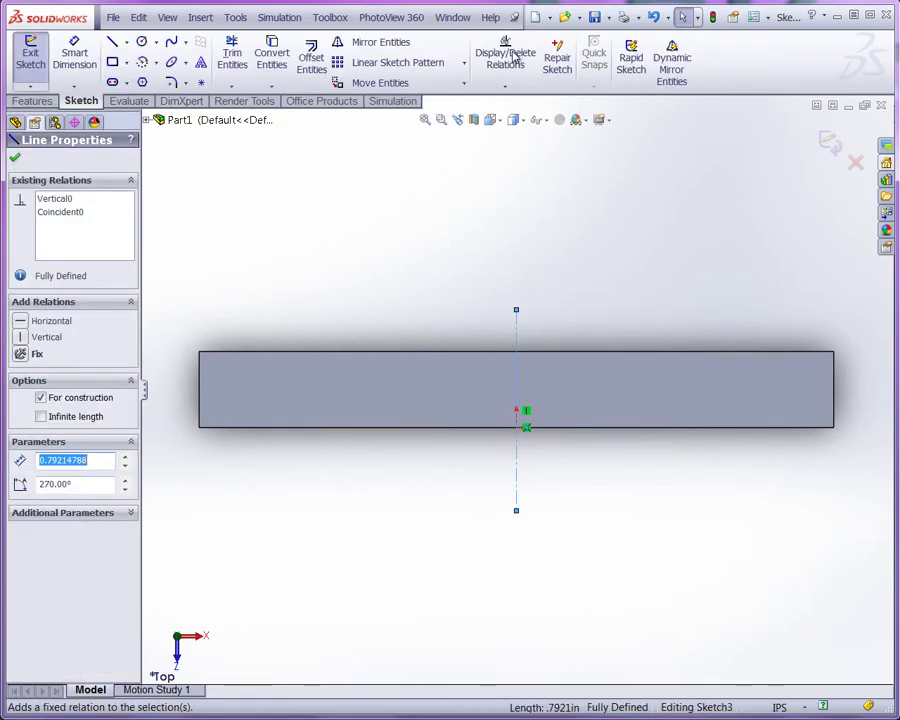
{"action": "left_click", "coordinate": [680, 63]}
Sketch a sloping line about 0.19 in long from the centerline to the plate's front edge, then close the mirrored V along that edge at the origin
{"action": "left_click", "coordinate": [114, 44]}
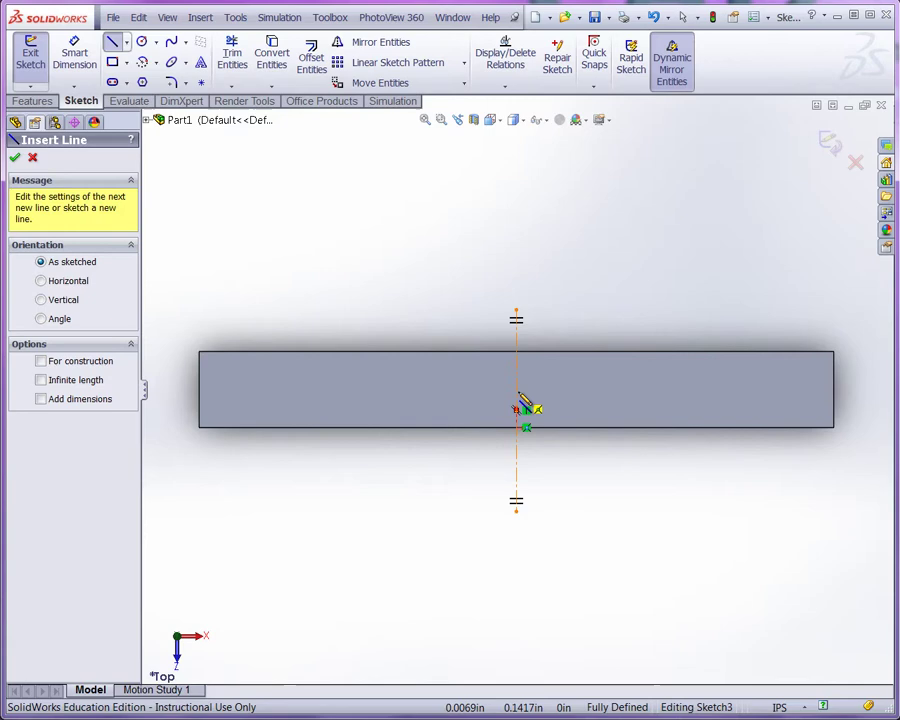
{"action": "left_click", "coordinate": [517, 406]}
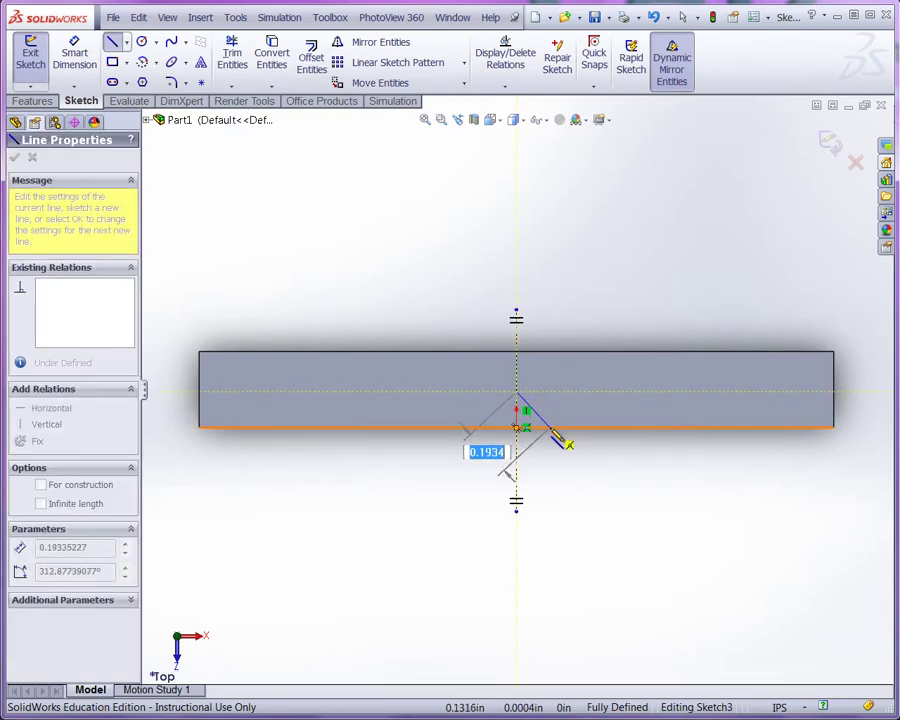
{"action": "left_click", "coordinate": [550, 427]}
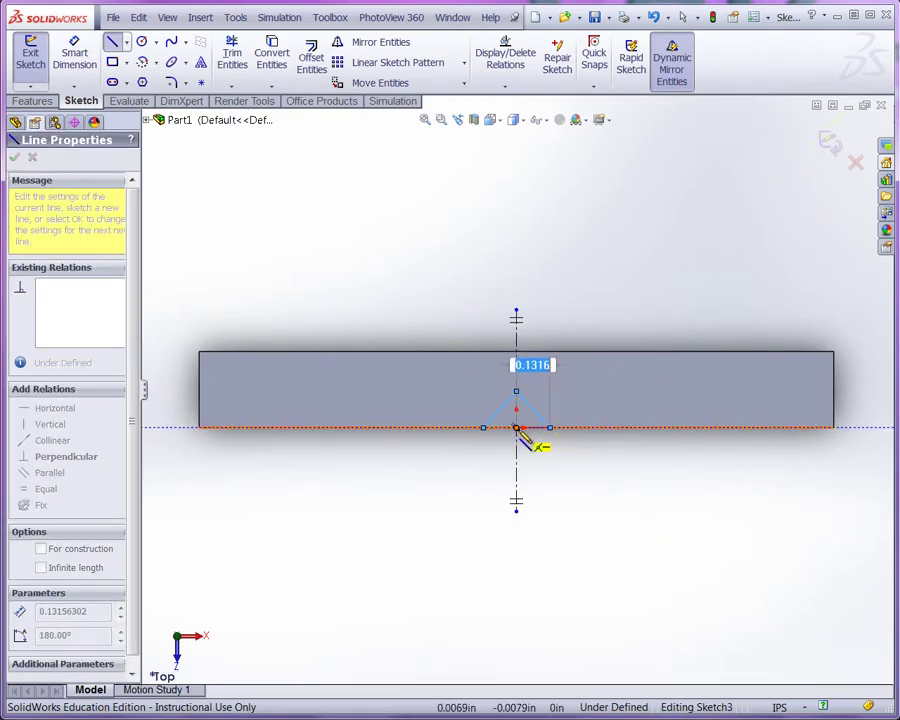
{"action": "left_click", "coordinate": [517, 428]}
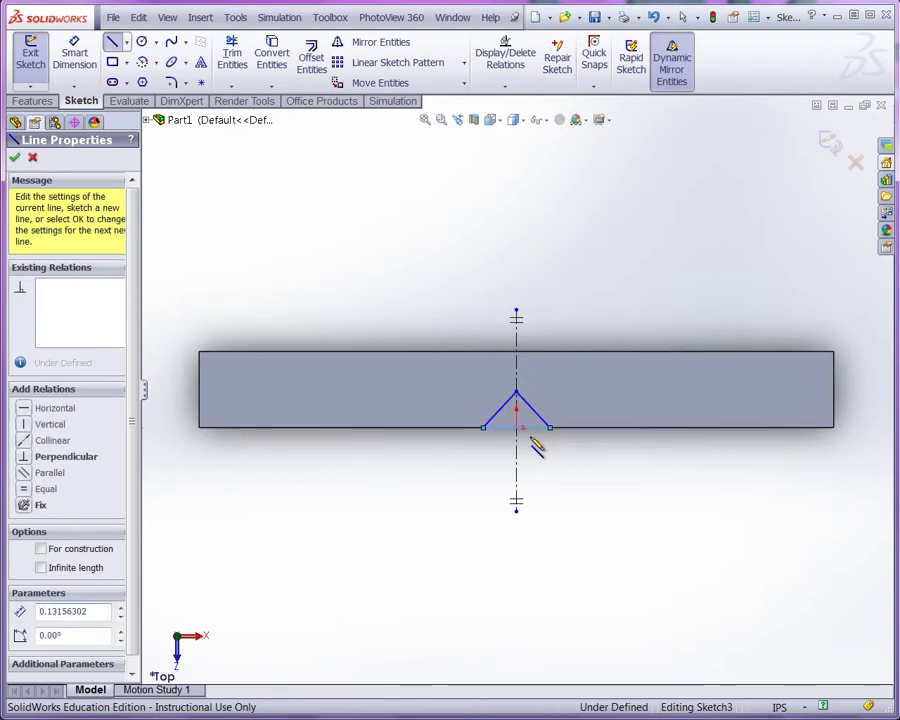
Dimension the V profile's apex to the plate's front edge and set the depth to 0.10 in
{"action": "key", "text": "Escape"}
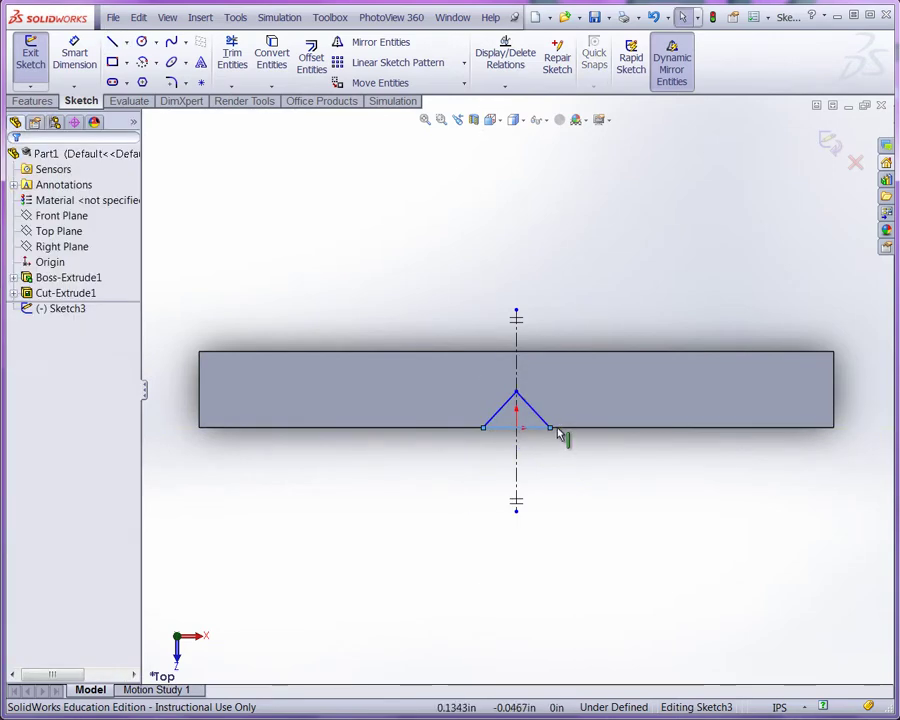
{"action": "left_click", "coordinate": [78, 50]}
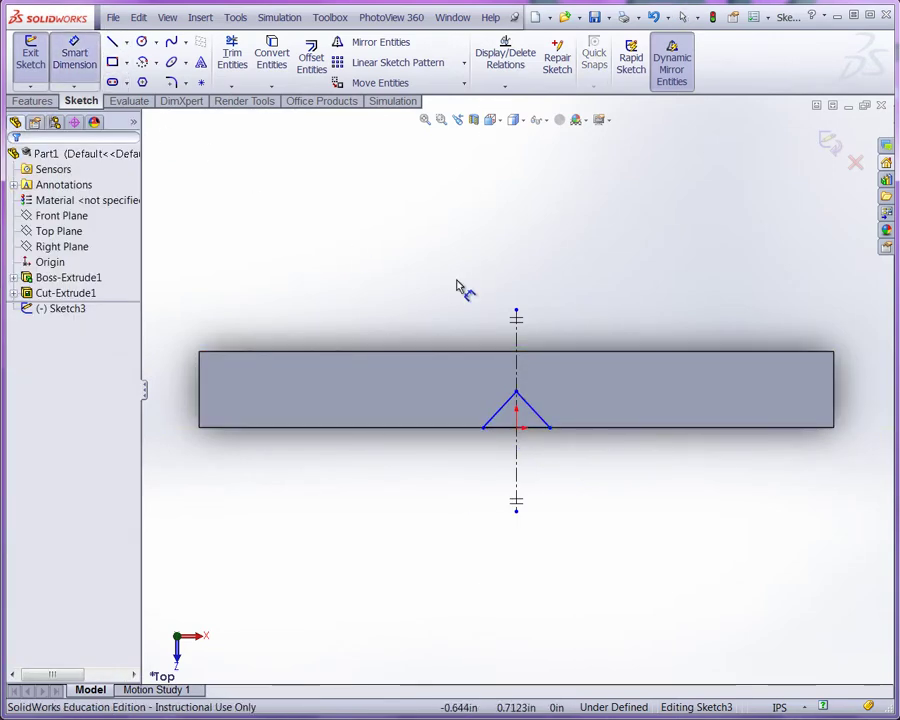
{"action": "left_click", "coordinate": [519, 393]}
{"action": "left_click", "coordinate": [602, 429]}
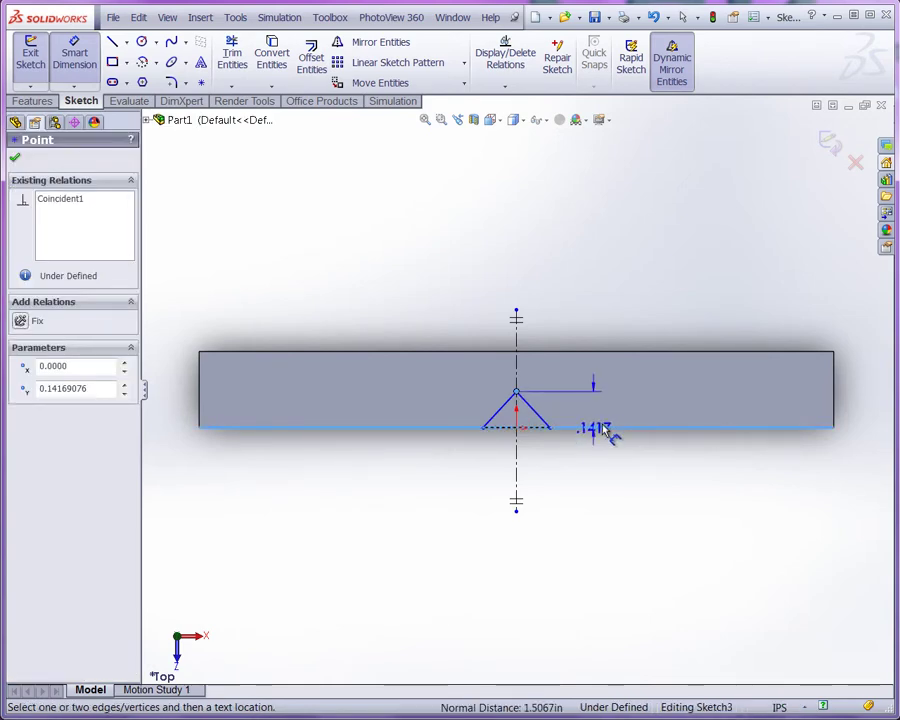
{"action": "left_click", "coordinate": [644, 413]}
{"action": "type", "text": ".10"}
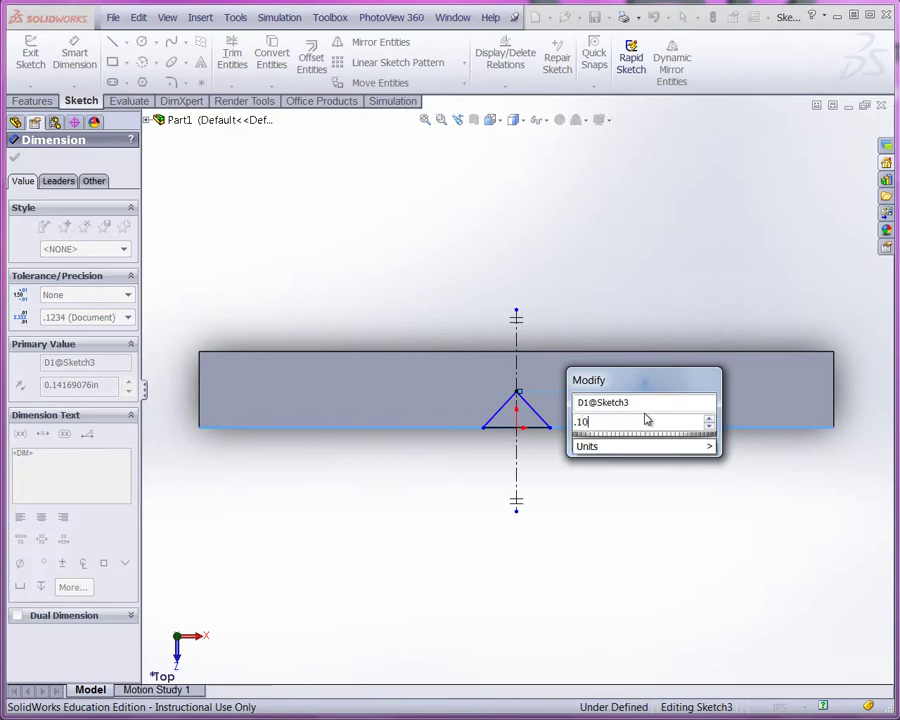
{"action": "key", "text": "Return"}
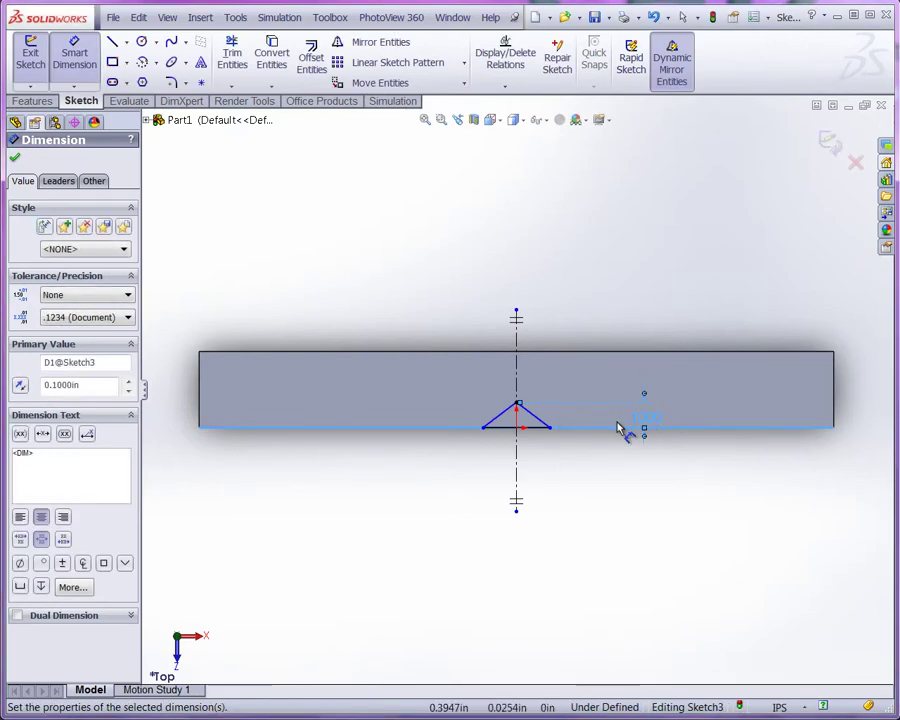
Set the angle between the V's sloping line and the vertical centerline to 45°, then exit the sketch
{"action": "left_click", "coordinate": [500, 425]}
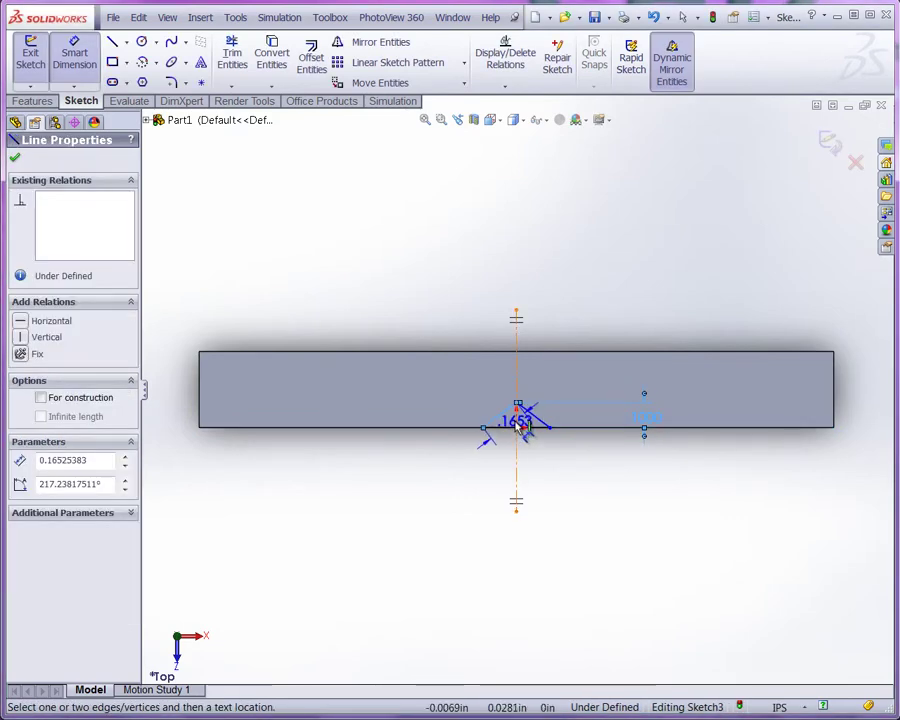
{"action": "left_click", "coordinate": [516, 446]}
{"action": "left_click", "coordinate": [497, 471]}
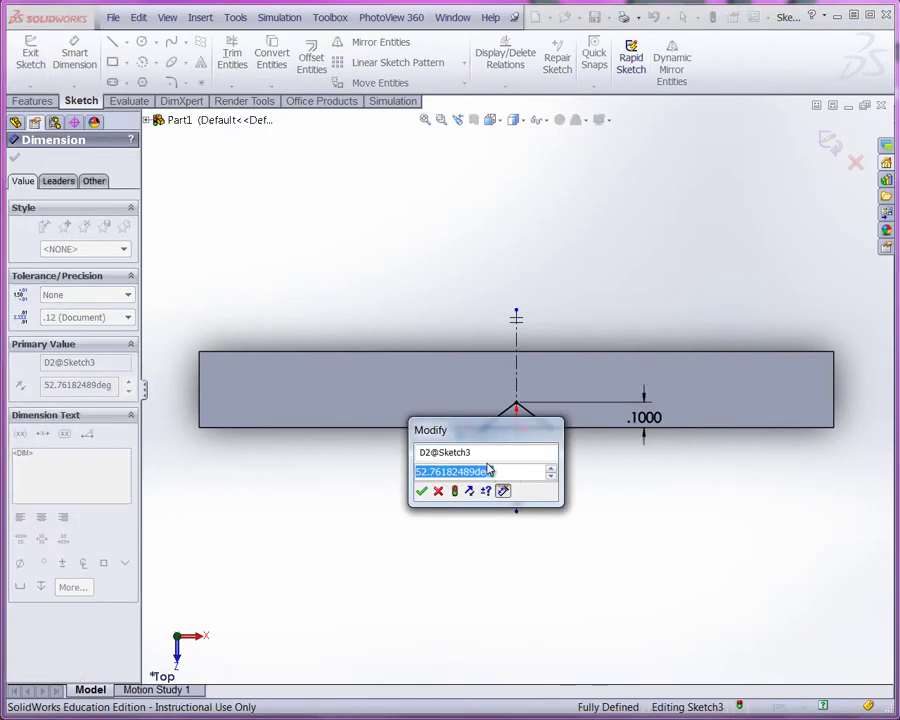
{"action": "type", "text": "45"}
{"action": "key", "text": "Return"}
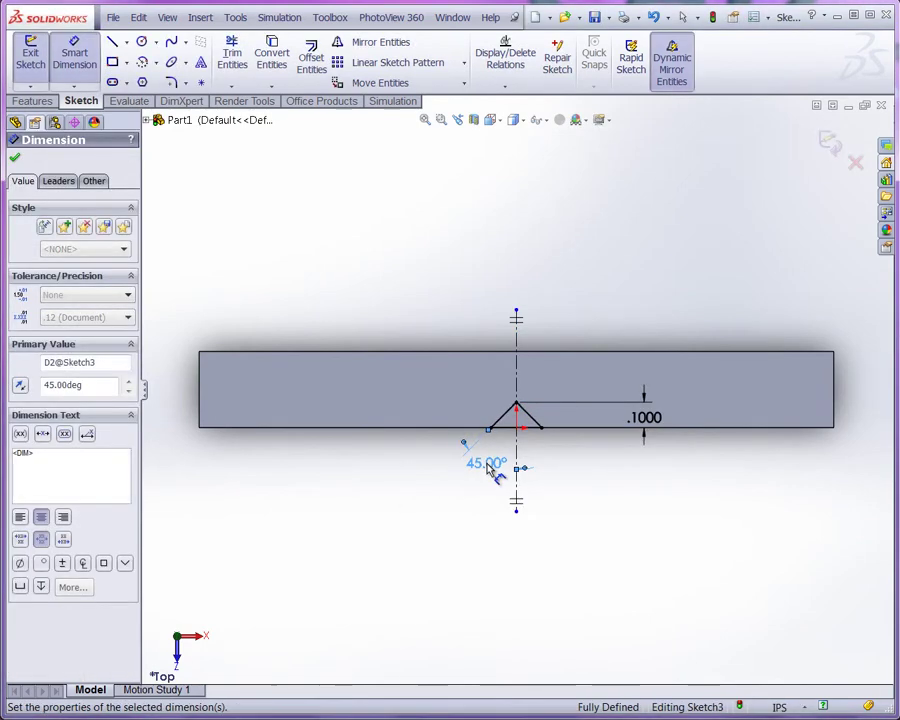
{"action": "left_click", "coordinate": [828, 145]}
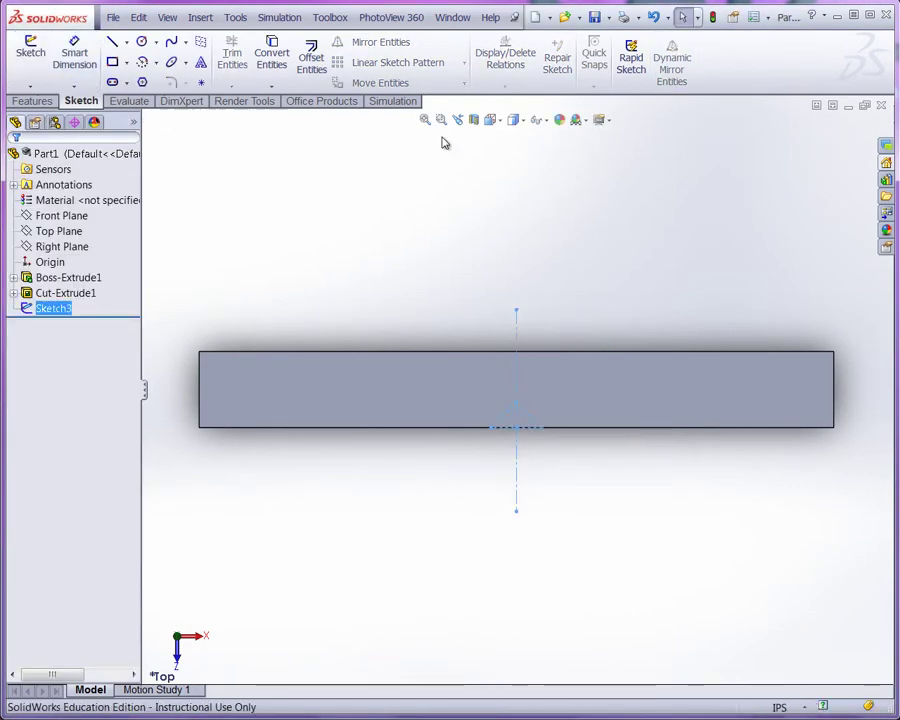
Cut the triangular V contour through the plate with an Extruded Cut, using Up To Surface with the plate's top face as the end
{"action": "left_click", "coordinate": [502, 125]}
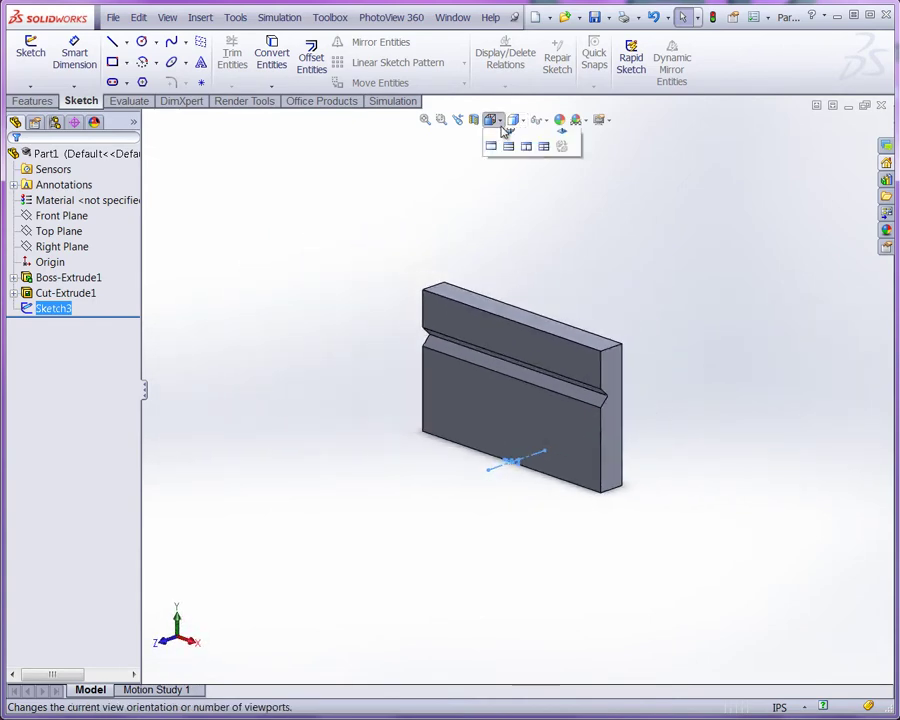
{"action": "left_click", "coordinate": [520, 334]}
{"action": "left_click", "coordinate": [682, 260]}
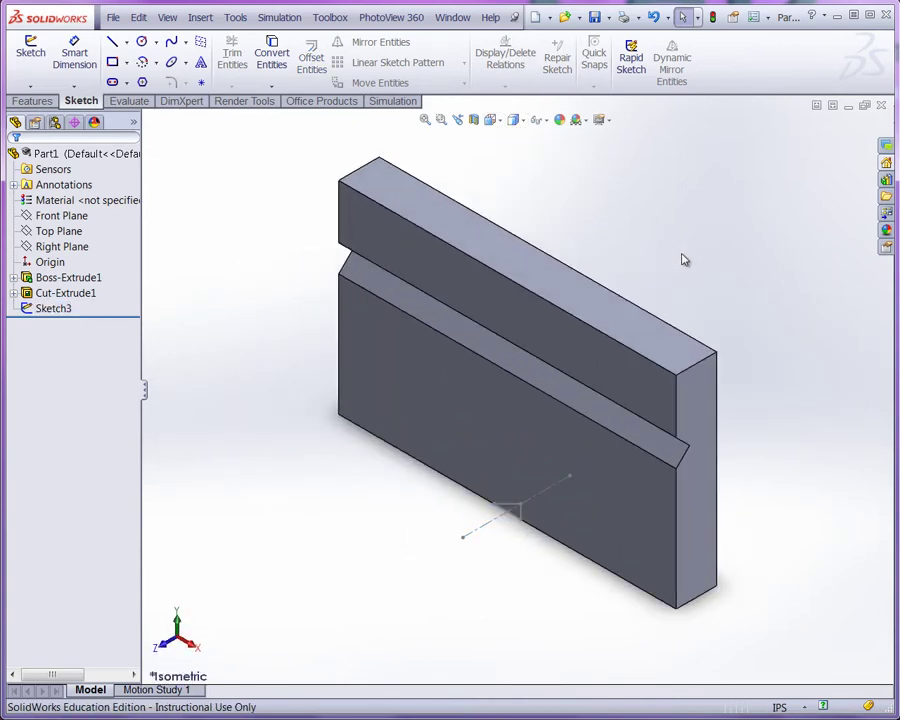
{"action": "left_click", "coordinate": [36, 101]}
{"action": "left_click", "coordinate": [254, 60]}
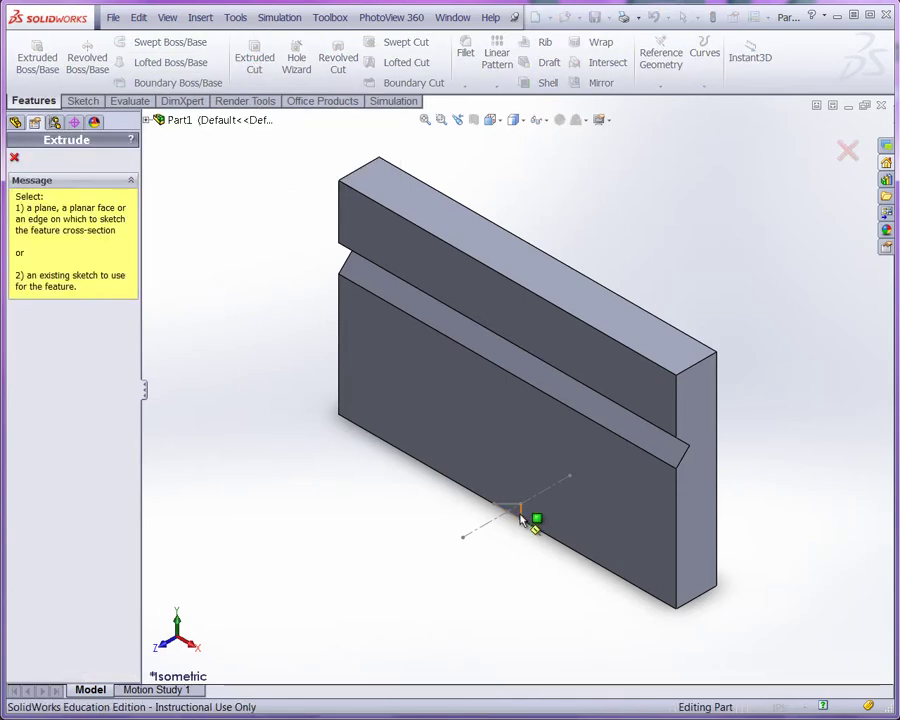
{"action": "scroll", "coordinate": [520, 519], "scroll_direction": "up", "scroll_amount": 3}
{"action": "left_click", "coordinate": [516, 486]}
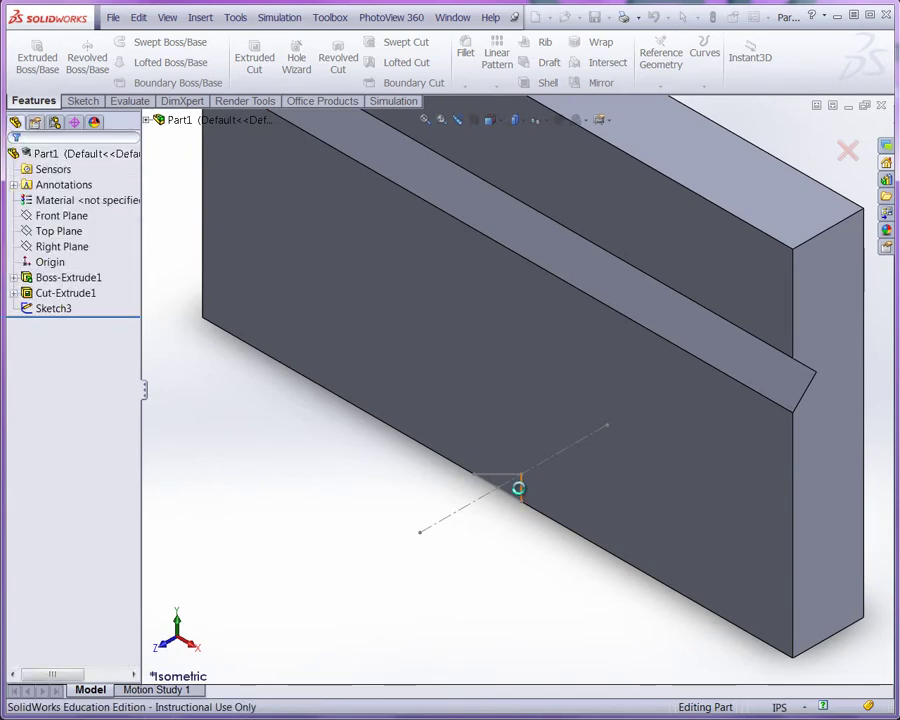
{"action": "scroll", "coordinate": [497, 565], "scroll_direction": "up", "scroll_amount": 3}
{"action": "scroll", "coordinate": [567, 350], "scroll_direction": "up", "scroll_amount": 2}
{"action": "scroll", "coordinate": [543, 265], "scroll_direction": "down", "scroll_amount": 4}
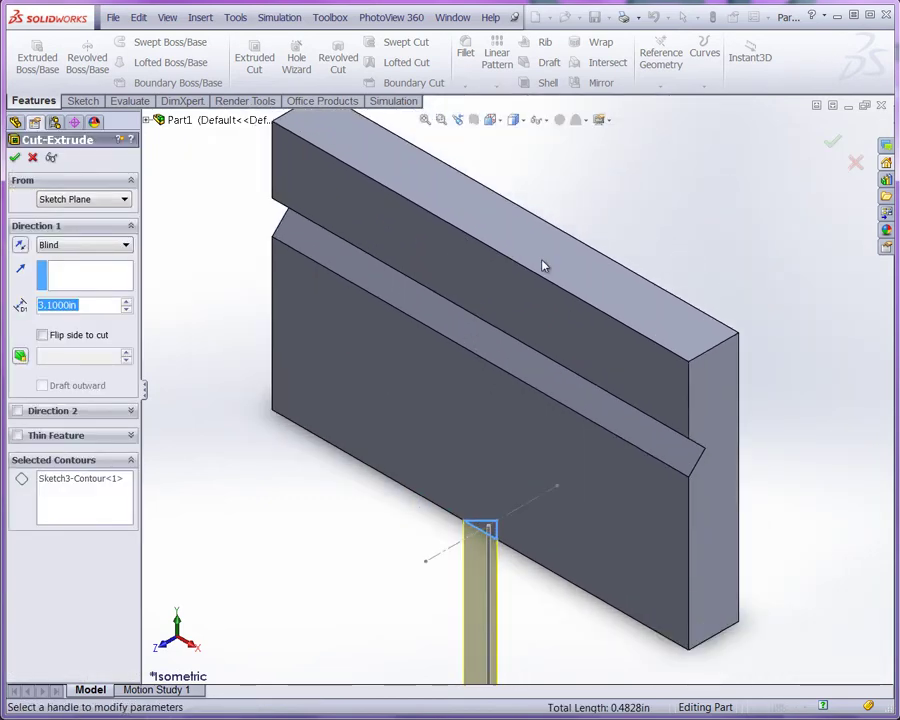
{"action": "left_click", "coordinate": [102, 244]}
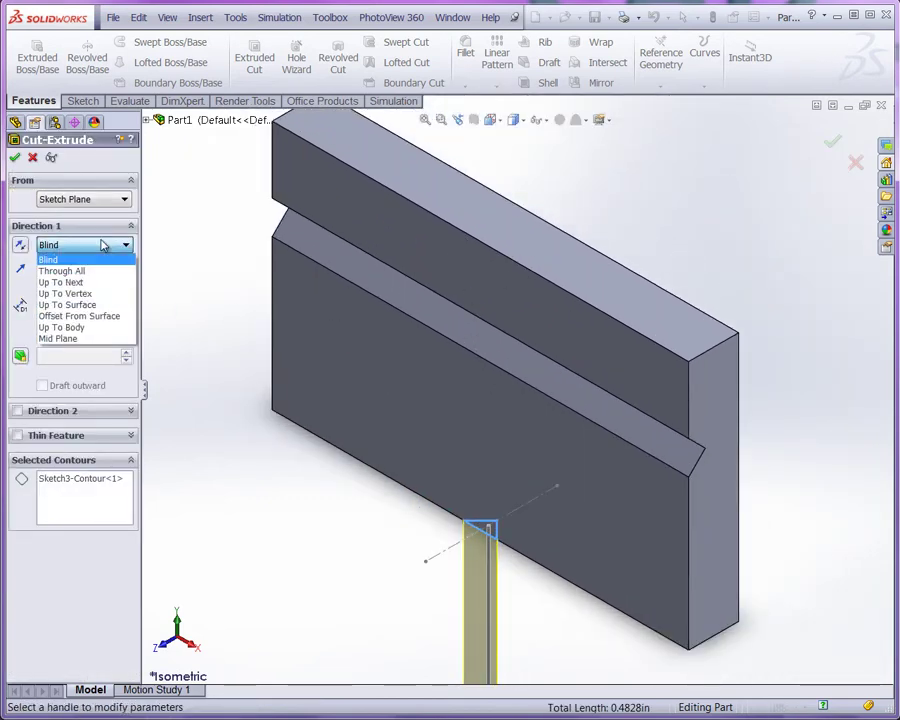
{"action": "left_click", "coordinate": [74, 302]}
{"action": "left_click", "coordinate": [489, 226]}
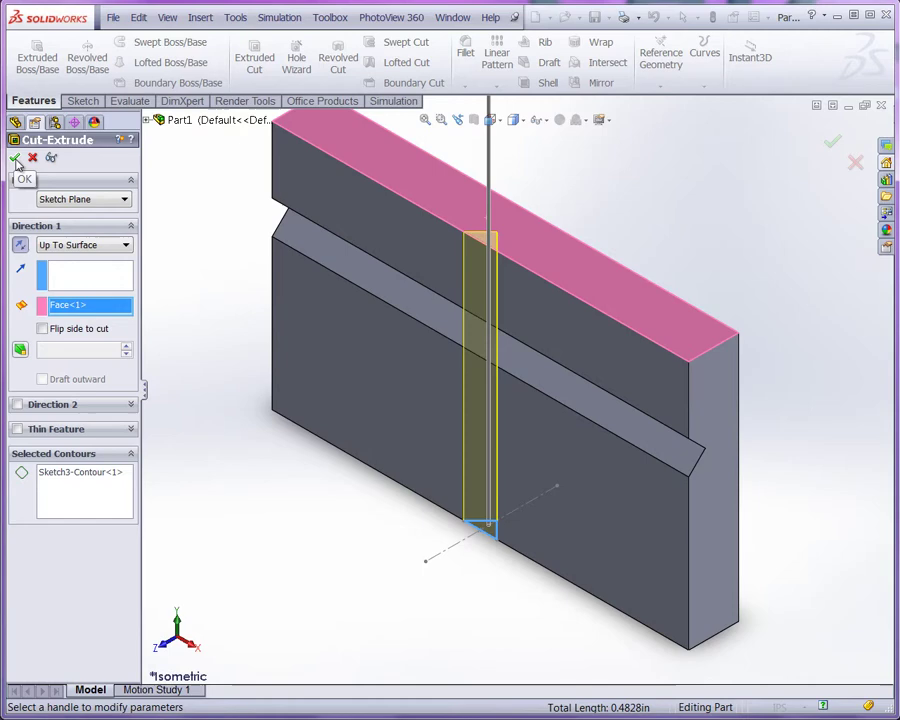
{"action": "left_click", "coordinate": [126, 245]}
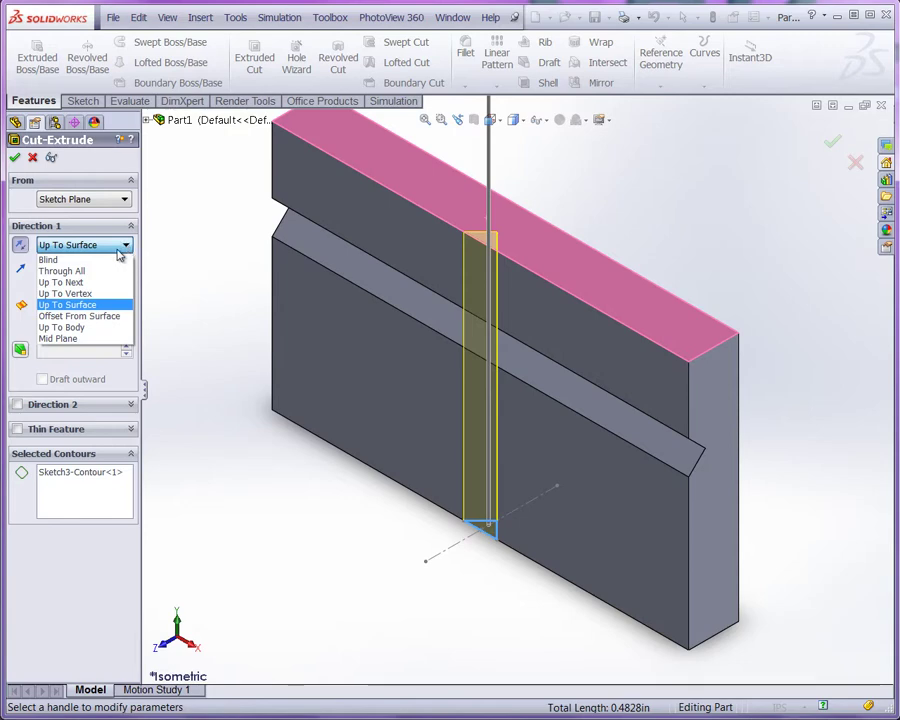
{"action": "left_click", "coordinate": [192, 253]}
{"action": "left_click", "coordinate": [17, 159]}
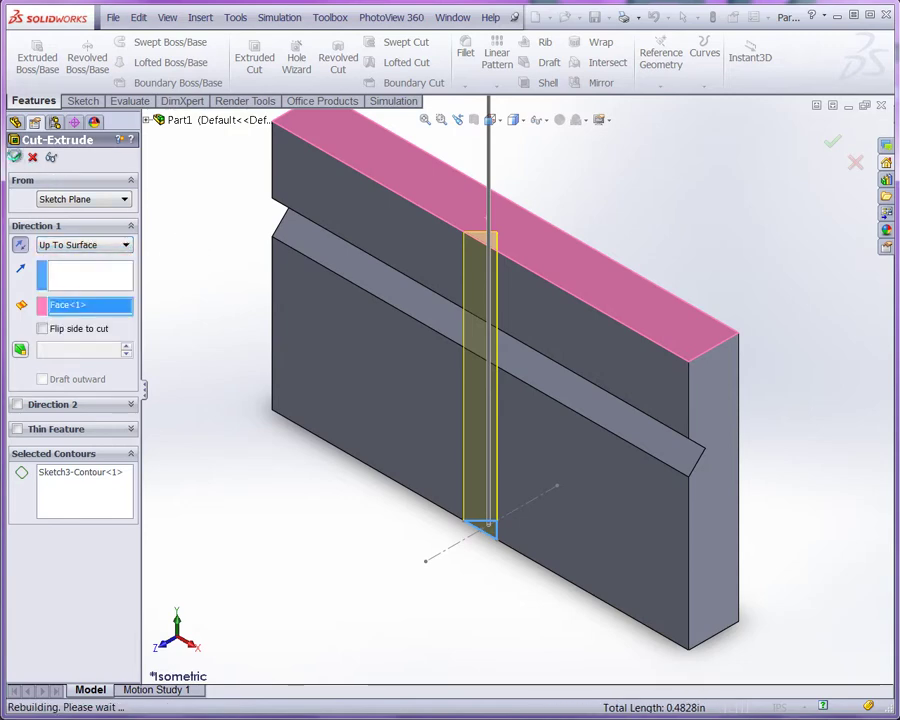
{"action": "left_click", "coordinate": [208, 286]}
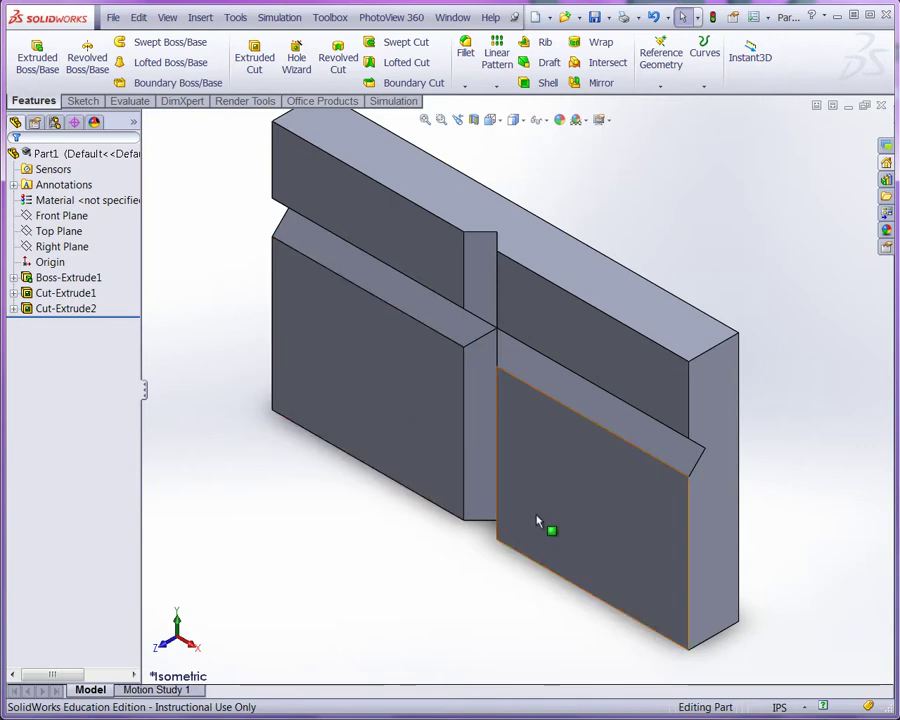
Start a sketch on the plate's flat back face and orient the view normal to it from the grooved side
{"action": "middle_click_drag", "start_coordinate": [538, 526], "coordinate": [360, 550]}
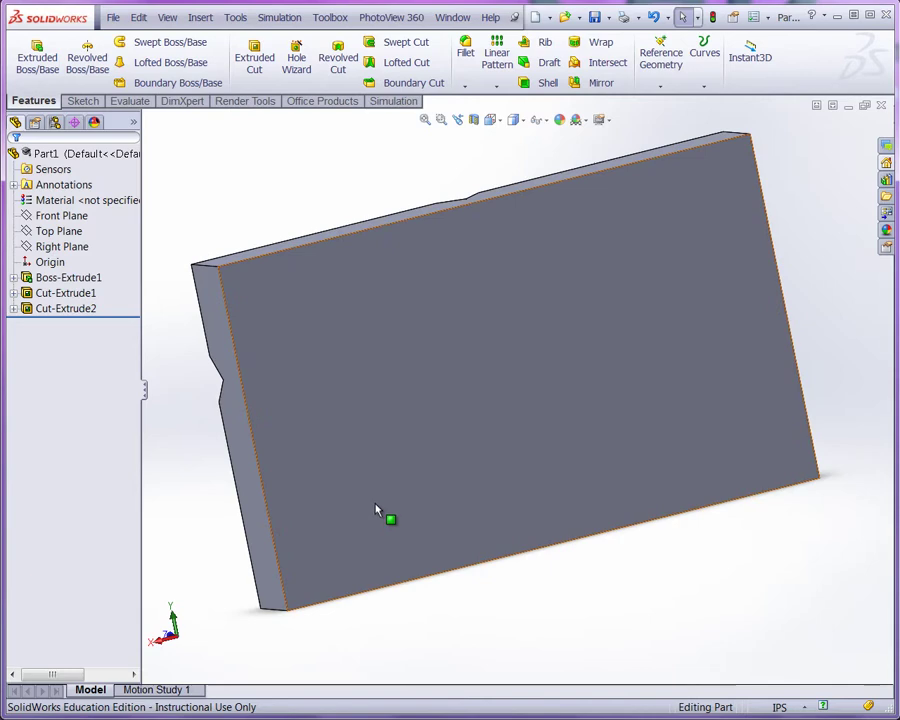
{"action": "left_click", "coordinate": [376, 510]}
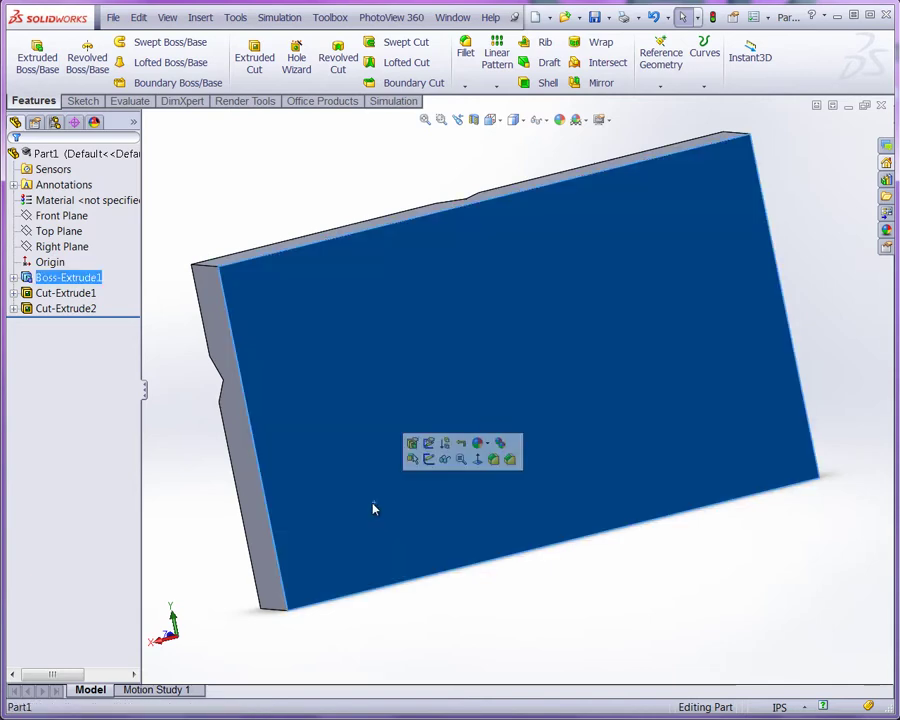
{"action": "left_click", "coordinate": [428, 459]}
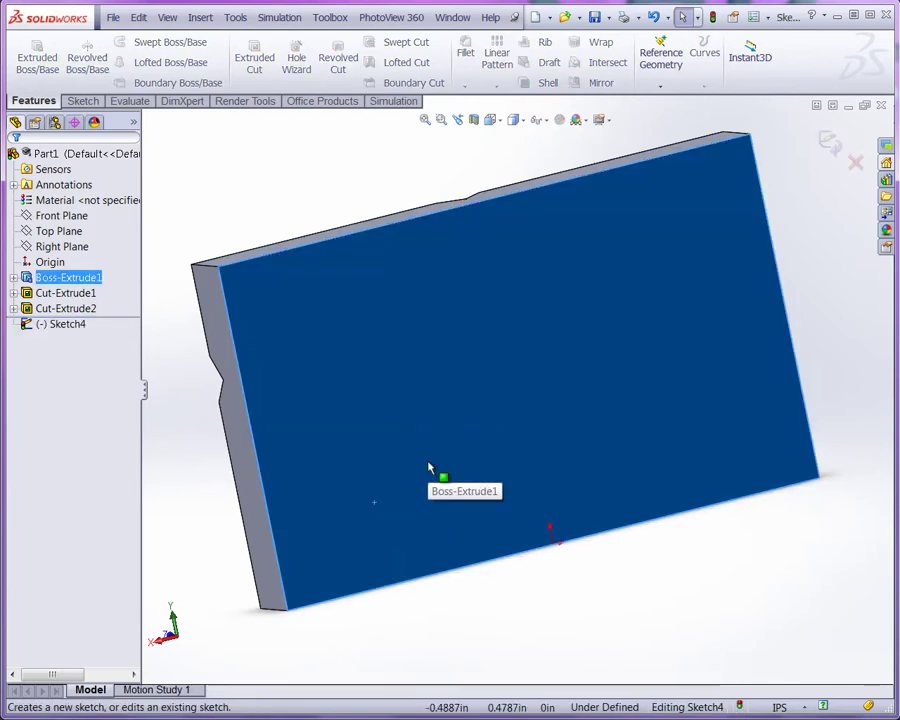
{"action": "left_click", "coordinate": [497, 123]}
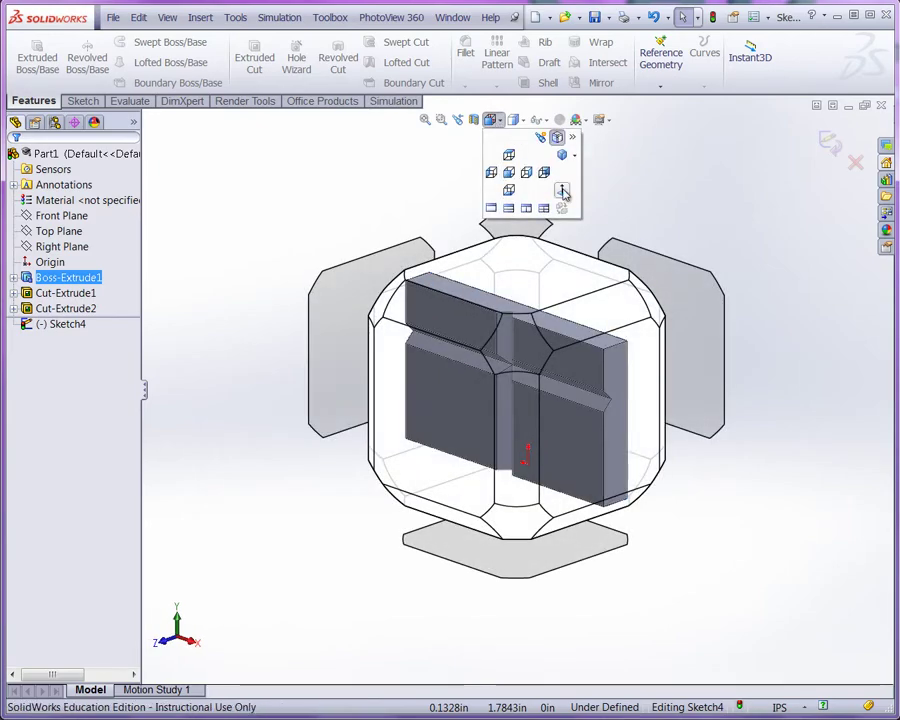
{"action": "left_click", "coordinate": [563, 193]}
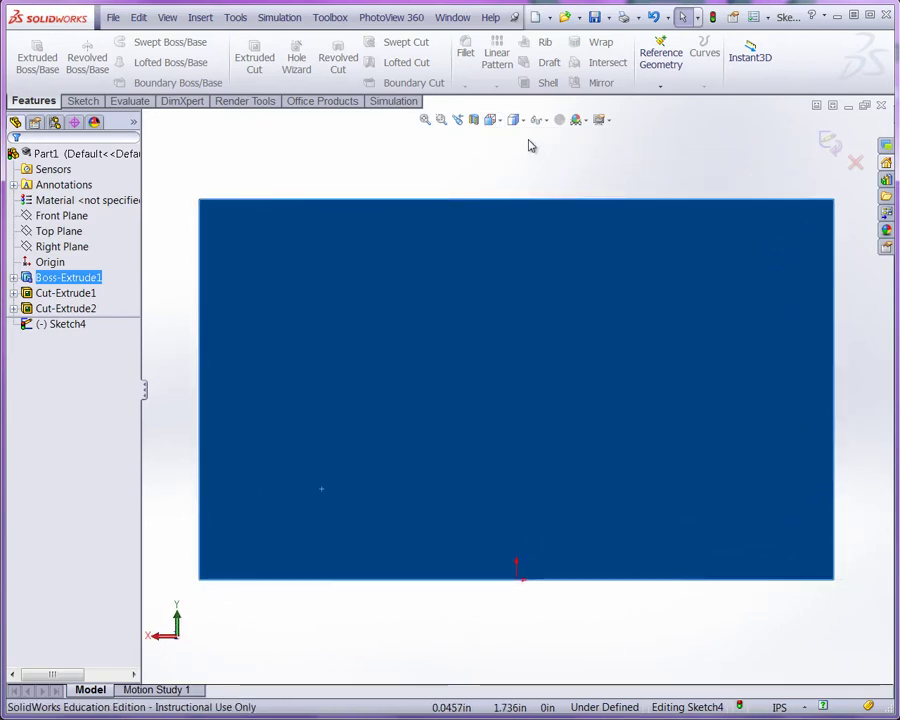
{"action": "left_click", "coordinate": [499, 122]}
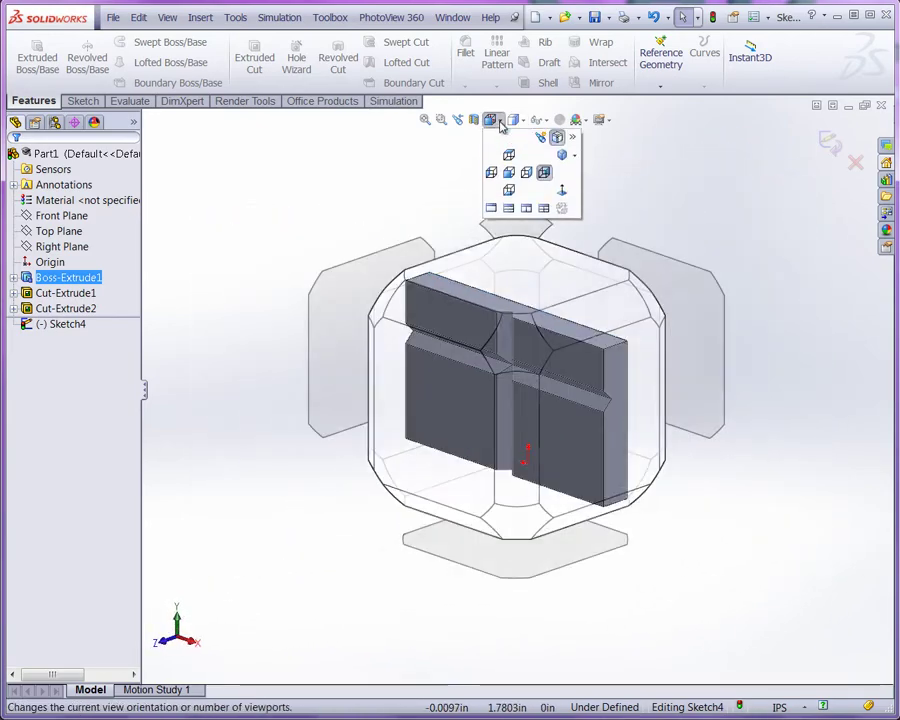
{"action": "left_click", "coordinate": [561, 190]}
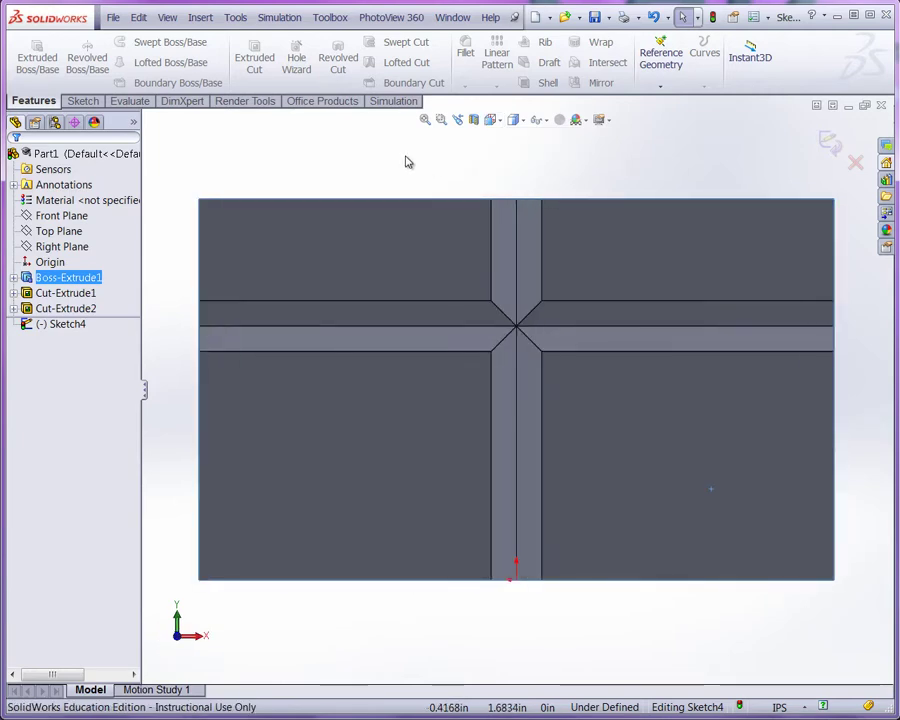
{"action": "left_click", "coordinate": [229, 165]}
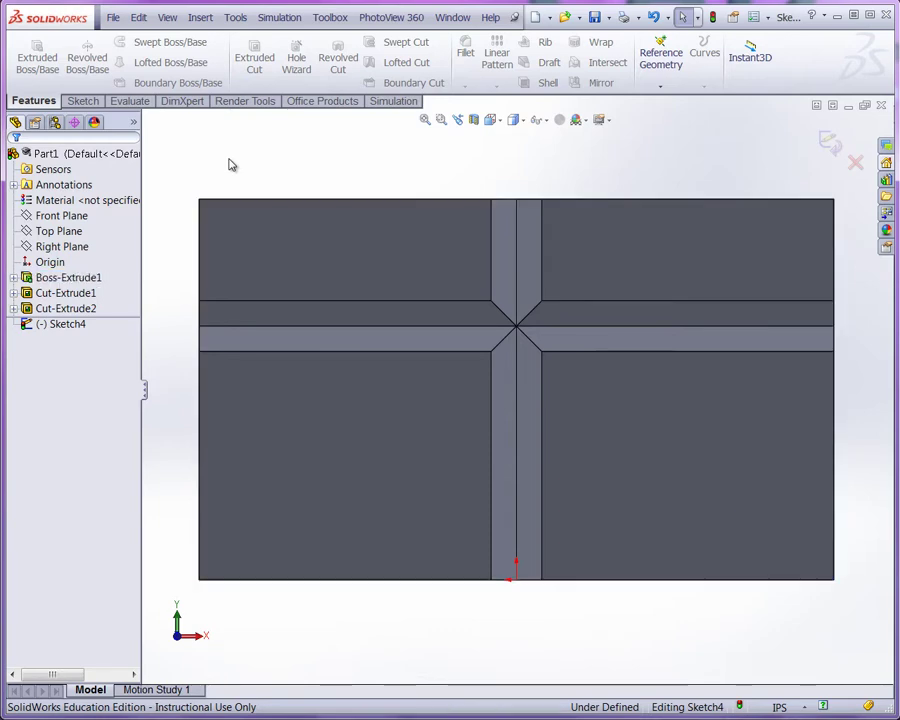
Sketch a vertical centerline about 1.65 in long from the origin, extending past the plate's top edge
{"action": "right_click", "coordinate": [251, 170]}
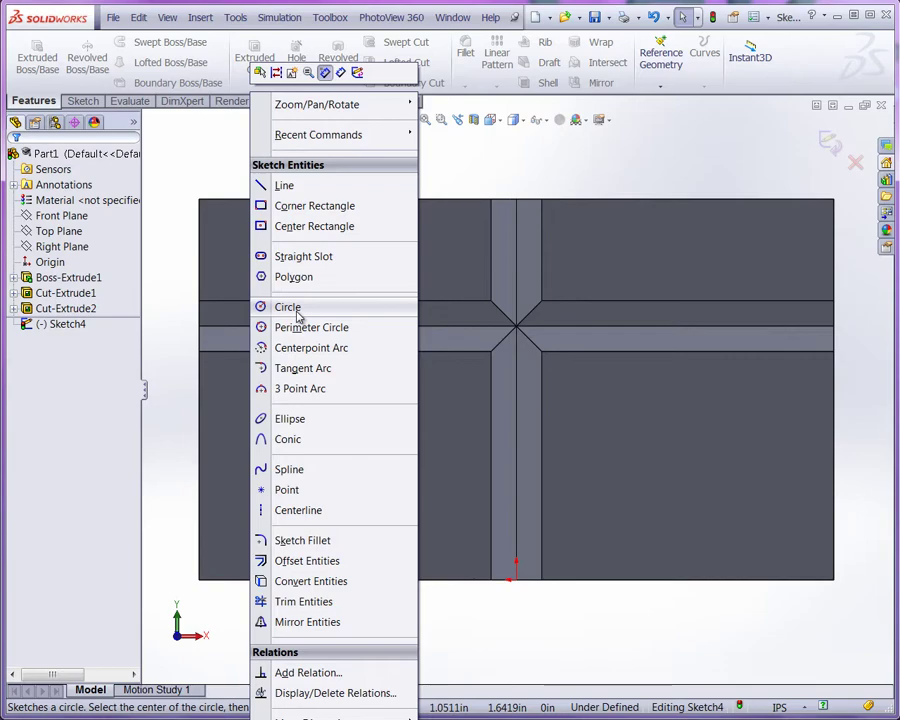
{"action": "left_click", "coordinate": [292, 510]}
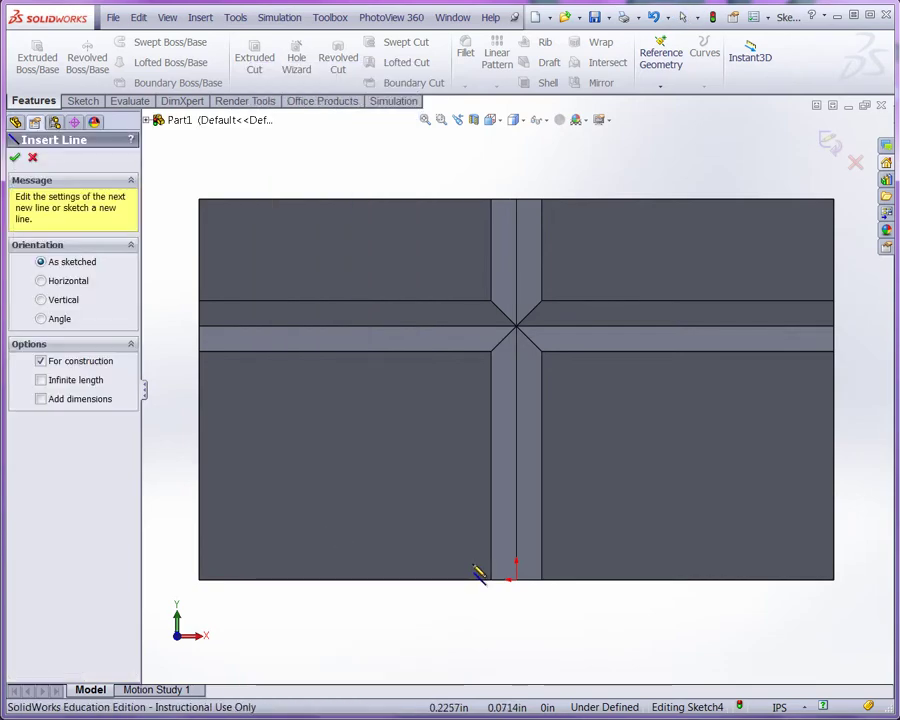
{"action": "left_click", "coordinate": [516, 579]}
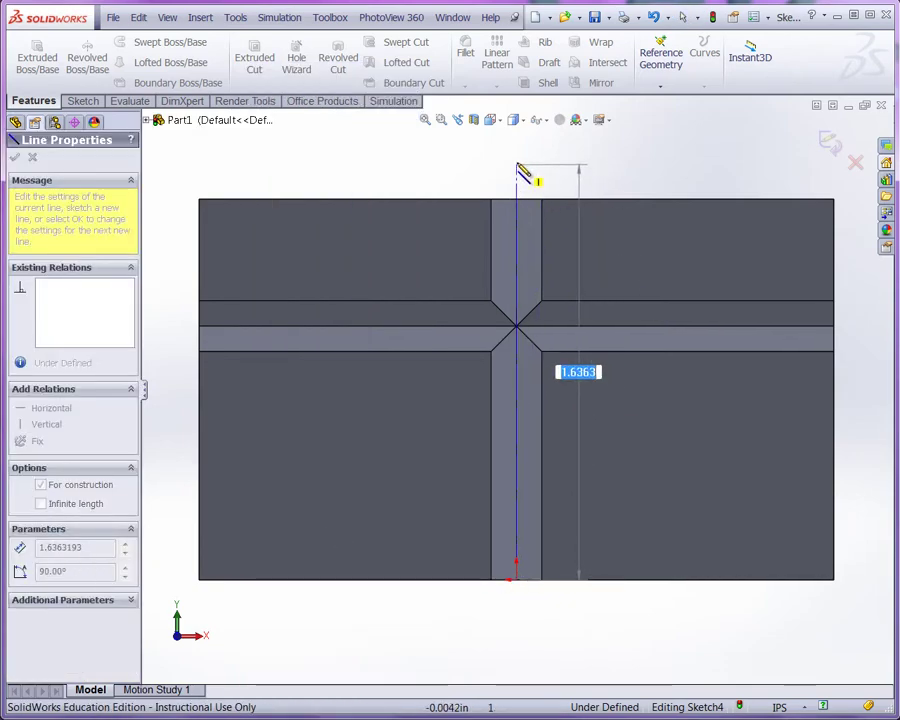
{"action": "left_click", "coordinate": [516, 163]}
{"action": "key", "text": "Escape"}
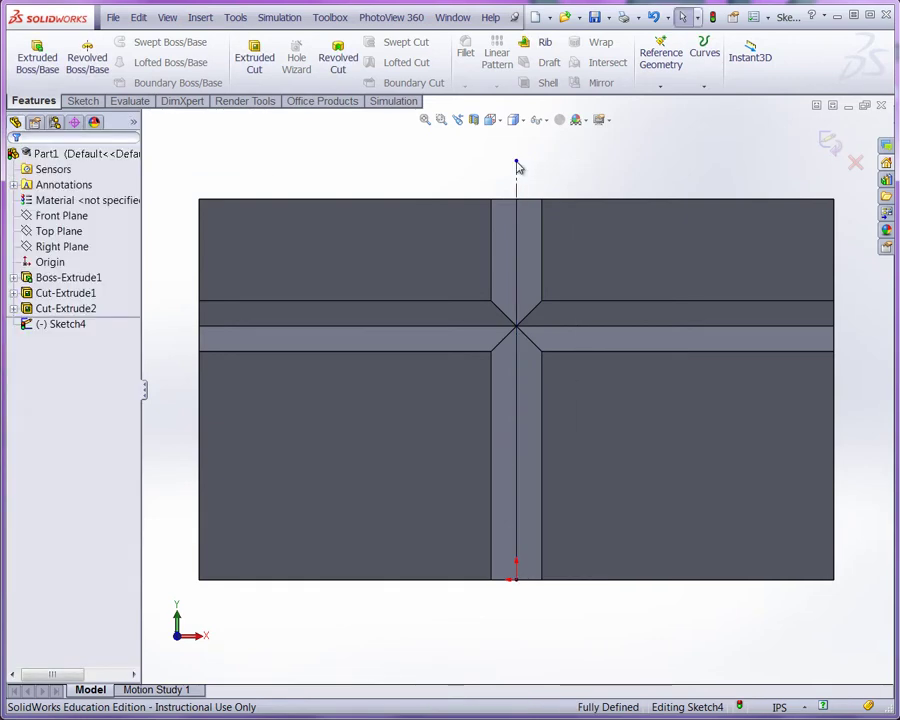
Turn on dynamic mirroring about the vertical centerline in the back-face sketch
{"action": "left_click", "coordinate": [517, 182]}
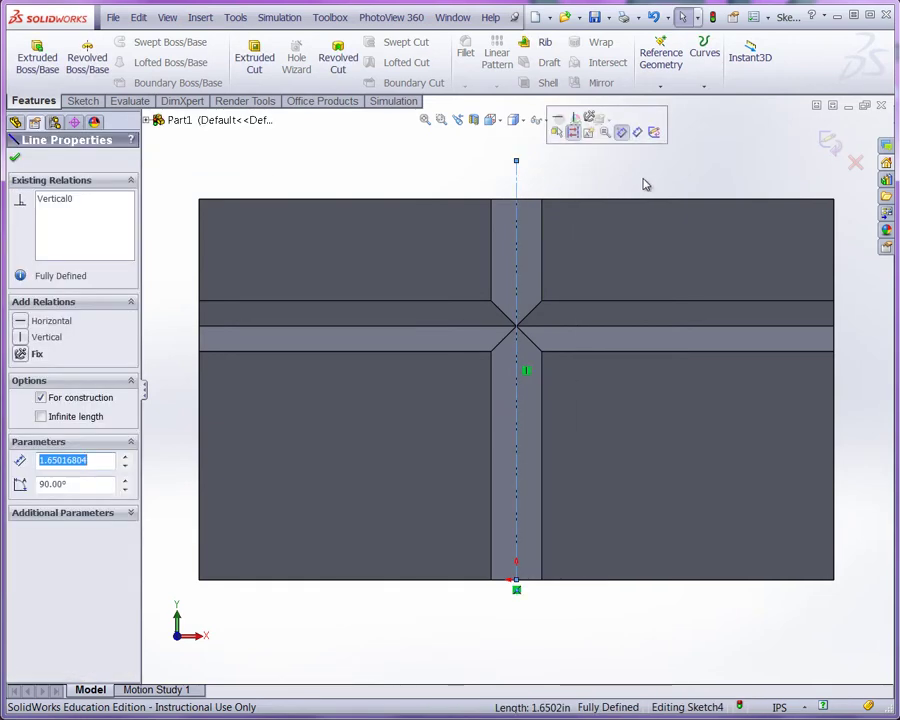
{"action": "left_click", "coordinate": [83, 101]}
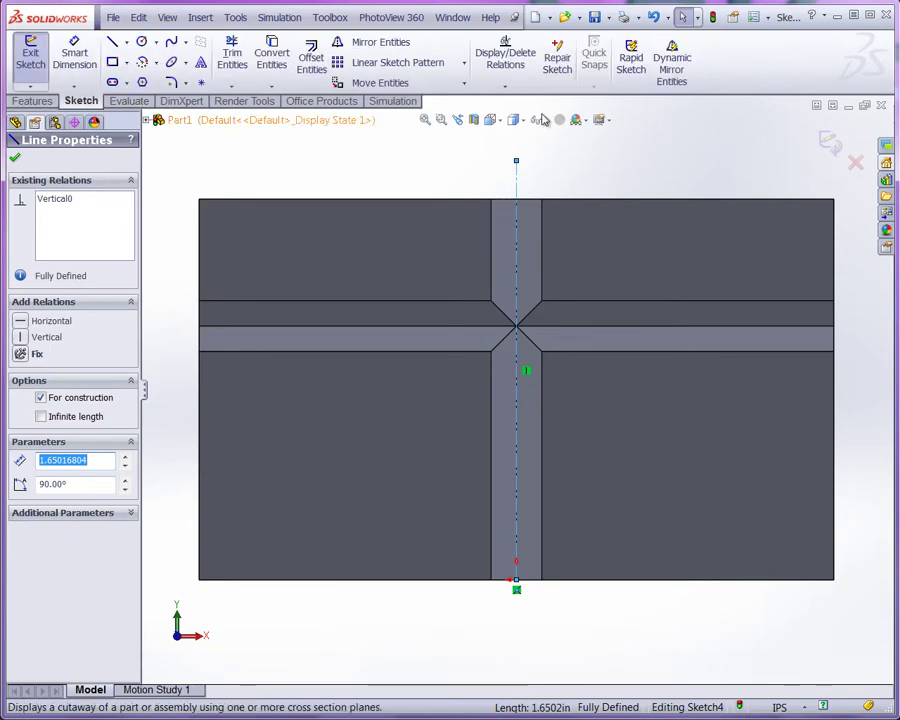
{"action": "left_click", "coordinate": [686, 77]}
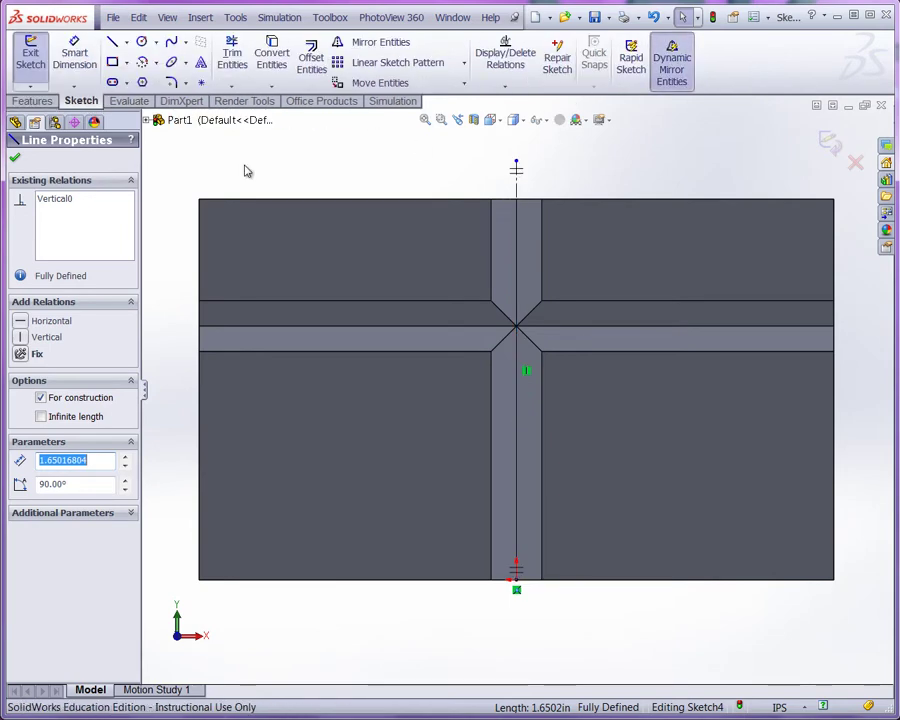
Sketch a circle about 0.13 in in diameter below the horizontal groove, to the left of the centerline, with its mirrored copy opposite
{"action": "right_click", "coordinate": [247, 171]}
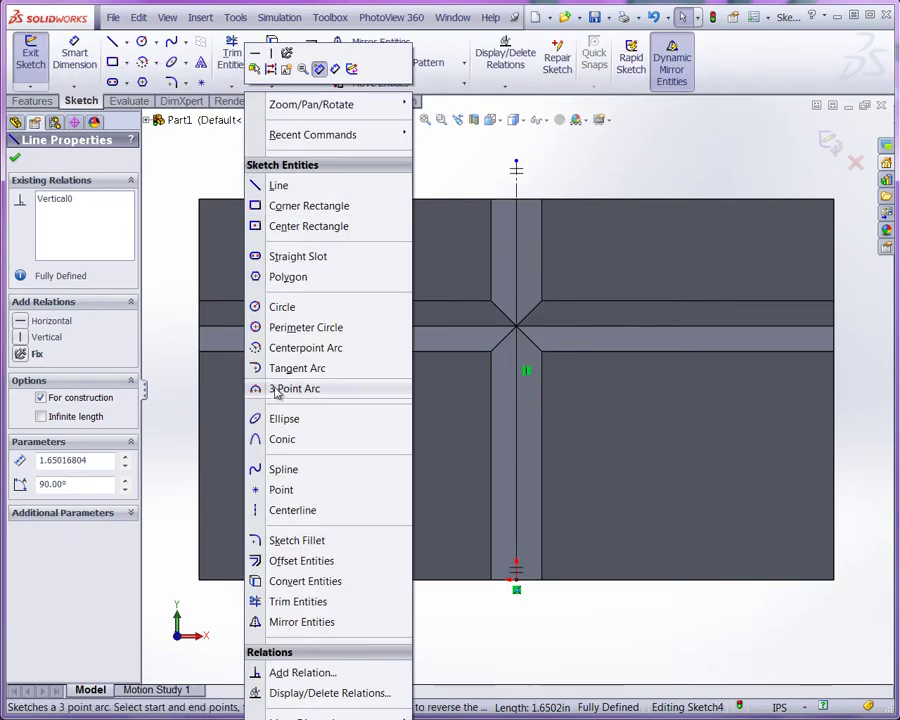
{"action": "left_click", "coordinate": [283, 307]}
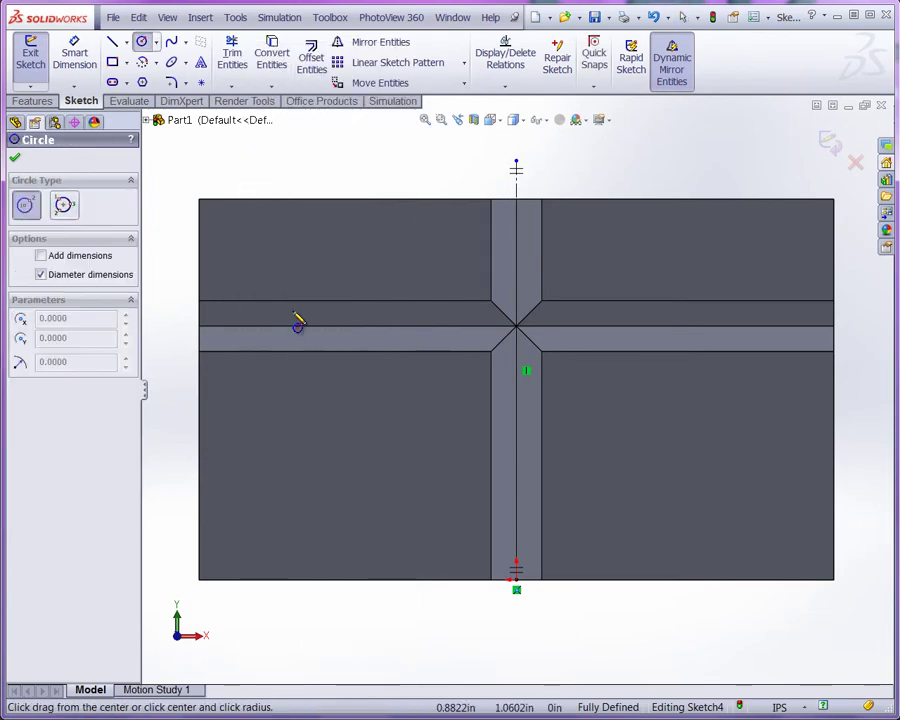
{"action": "left_click", "coordinate": [330, 405]}
{"action": "left_click", "coordinate": [350, 420]}
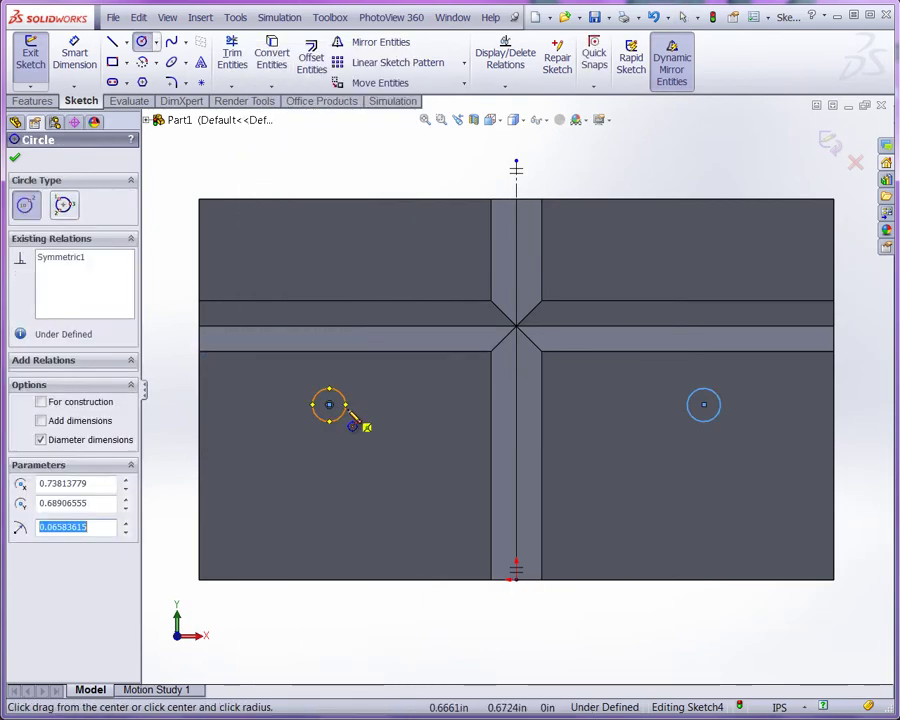
Dimension the left circle's diameter, accepting the size as drawn
{"action": "right_click", "coordinate": [376, 416]}
{"action": "left_click", "coordinate": [513, 224]}
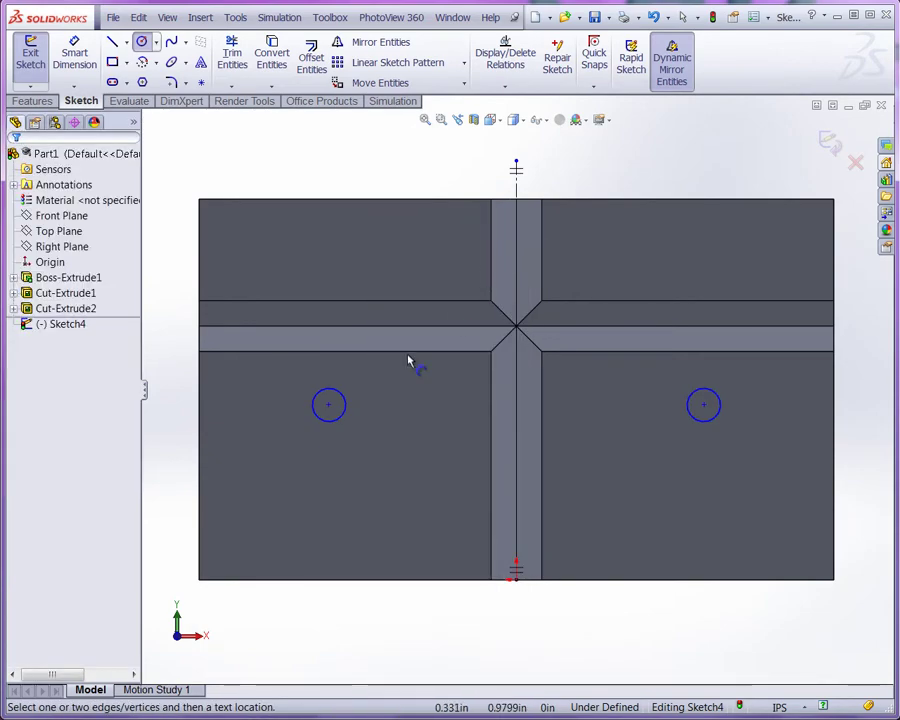
{"action": "left_click", "coordinate": [384, 393]}
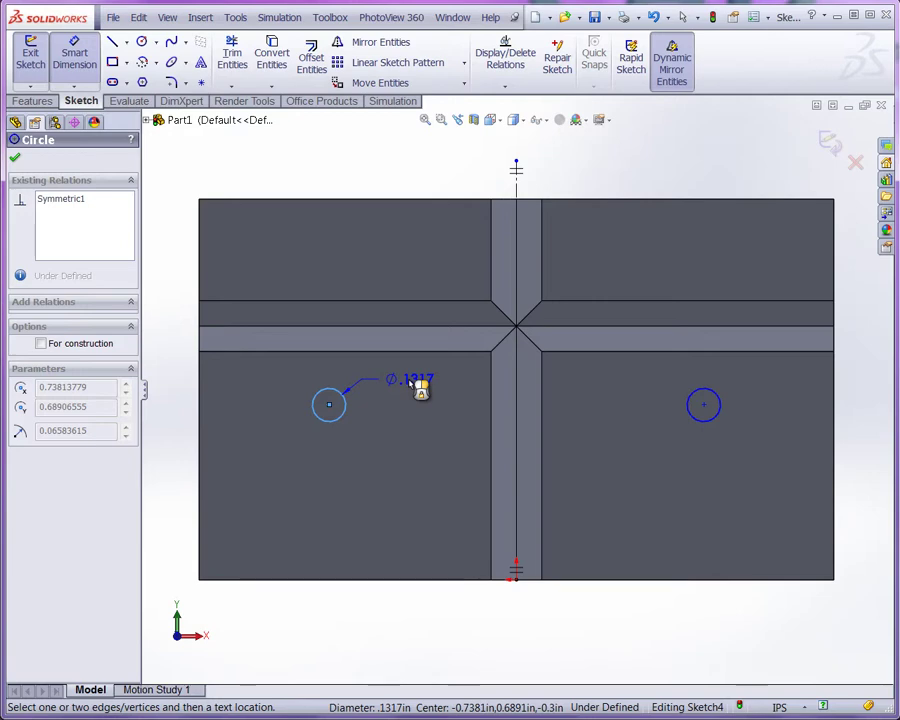
{"action": "left_click", "coordinate": [410, 383]}
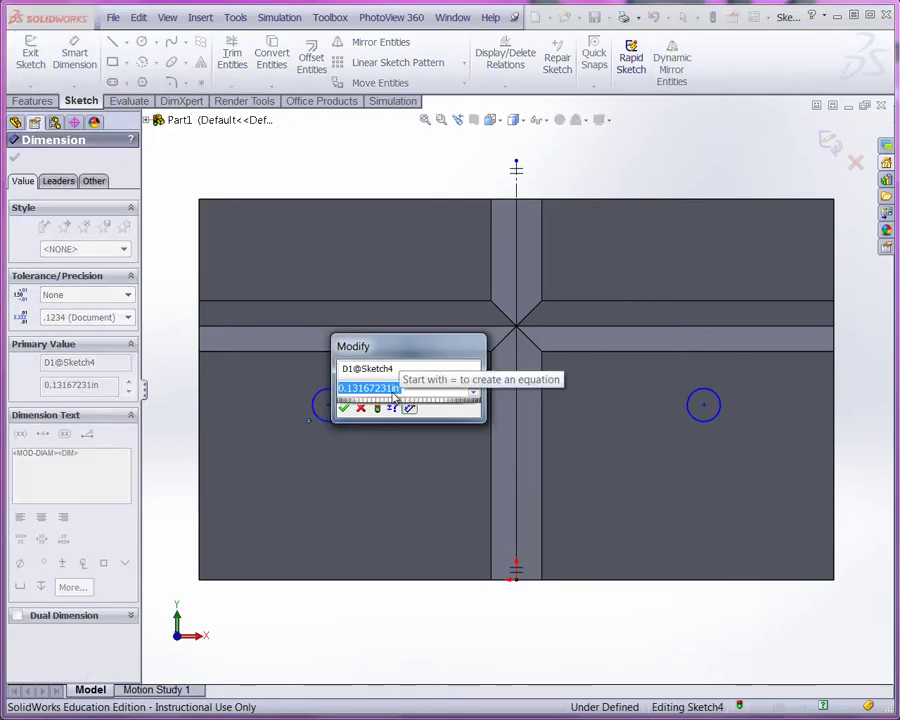
{"action": "left_click", "coordinate": [344, 408]}
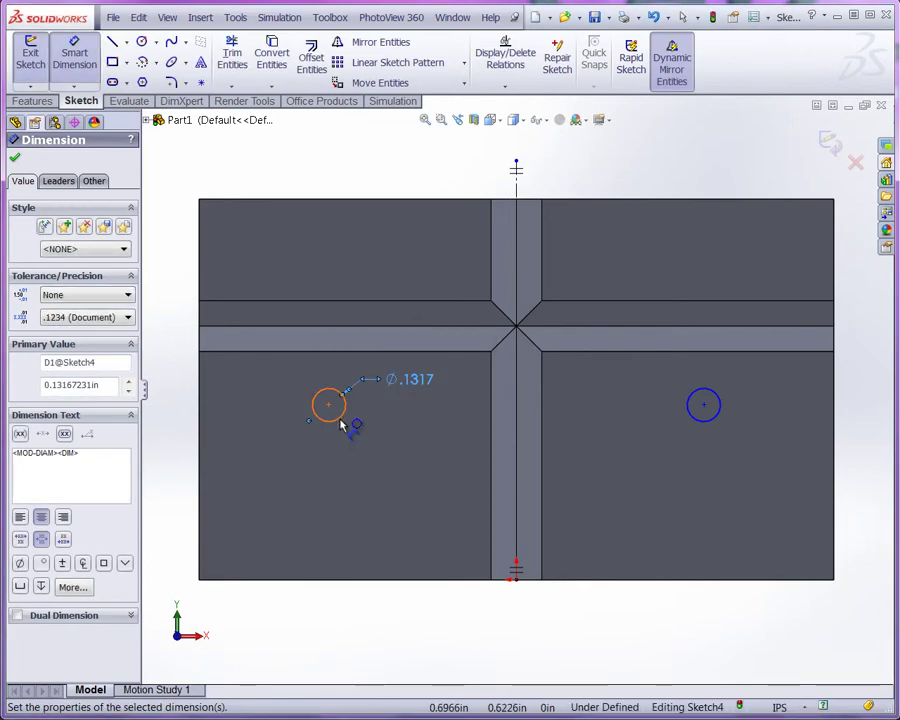
{"action": "left_click", "coordinate": [341, 424]}
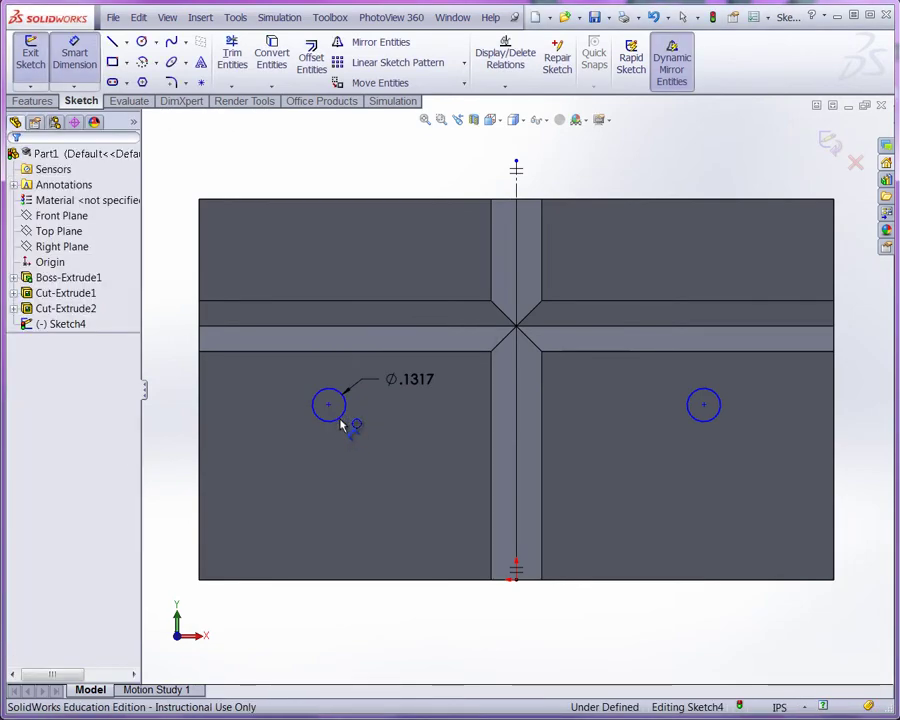
{"action": "key", "text": "Escape"}
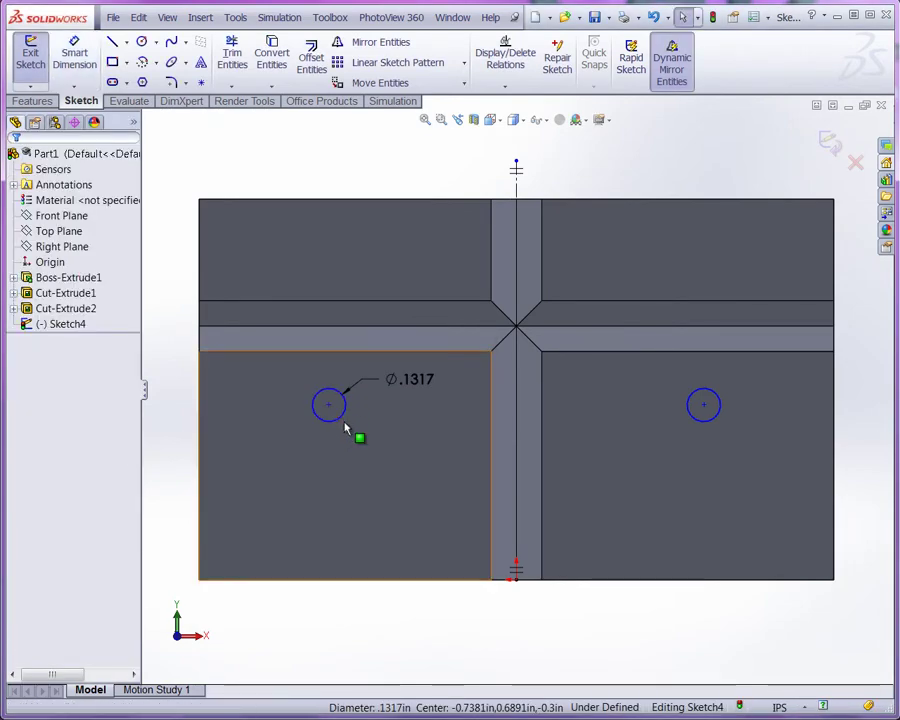
Convert both the left circle and its mirrored copy to construction geometry
{"action": "left_click", "coordinate": [343, 416]}
{"action": "left_click", "coordinate": [42, 365]}
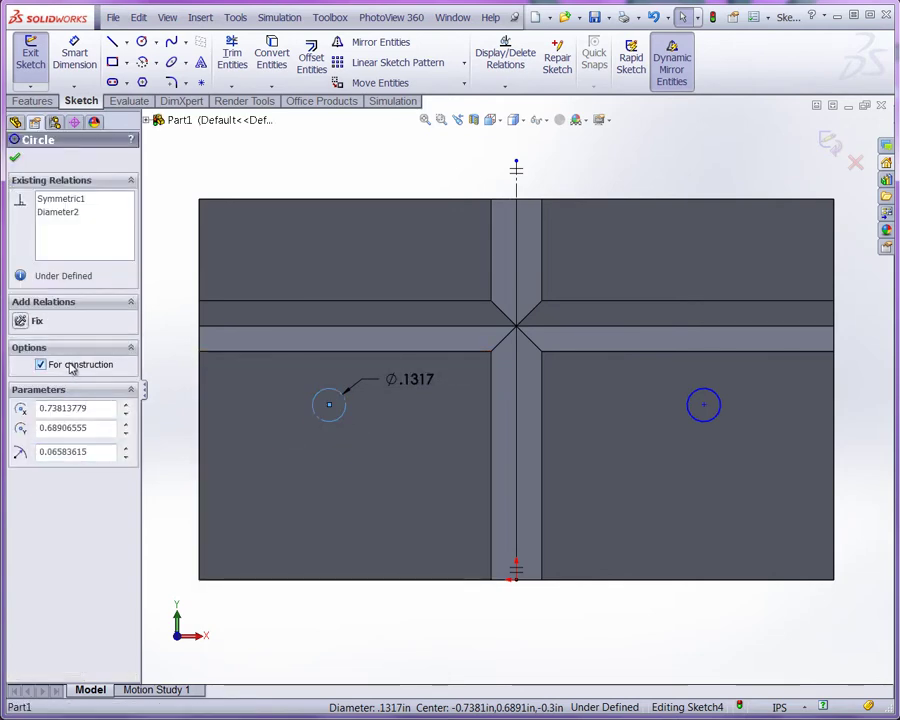
{"action": "left_click", "coordinate": [719, 424]}
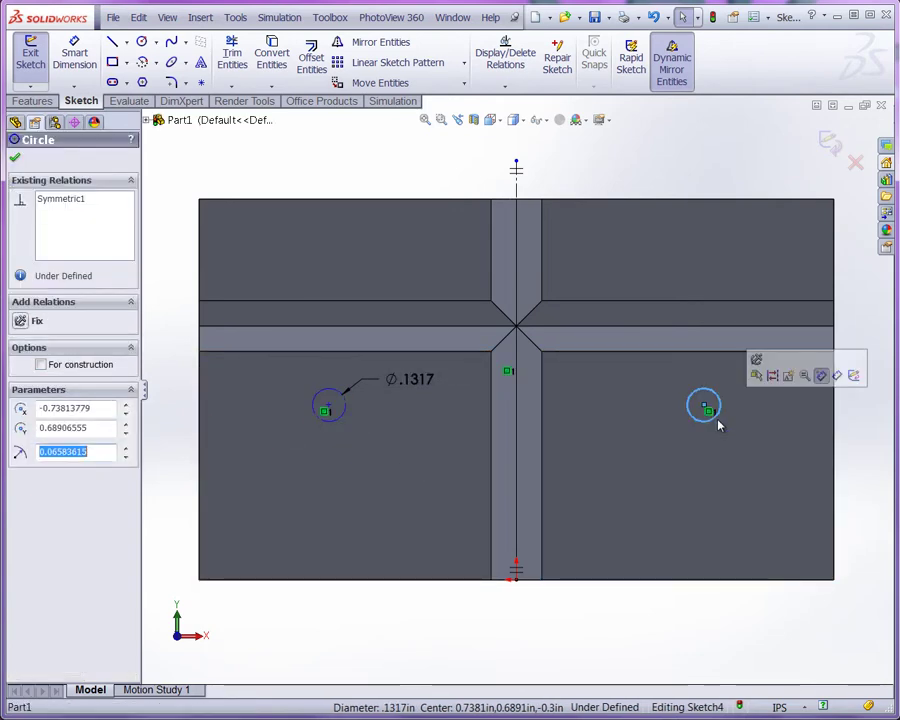
{"action": "left_click", "coordinate": [79, 369]}
{"action": "left_click", "coordinate": [358, 474]}
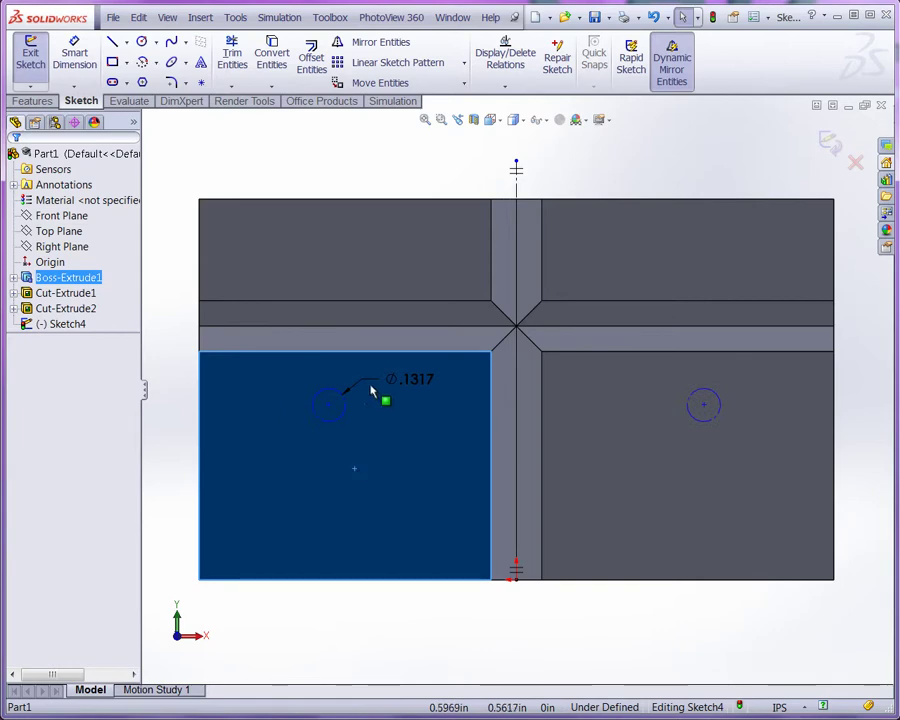
{"action": "left_click", "coordinate": [332, 155]}
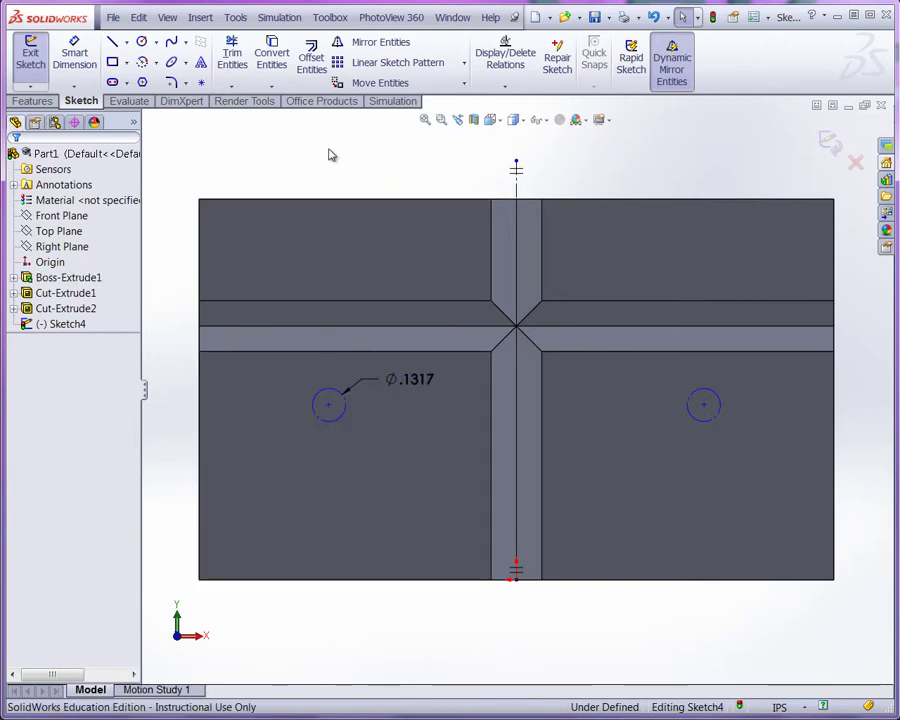
Dimension the left circle's center 0.750 in below the plate's top edge
{"action": "left_click", "coordinate": [74, 55]}
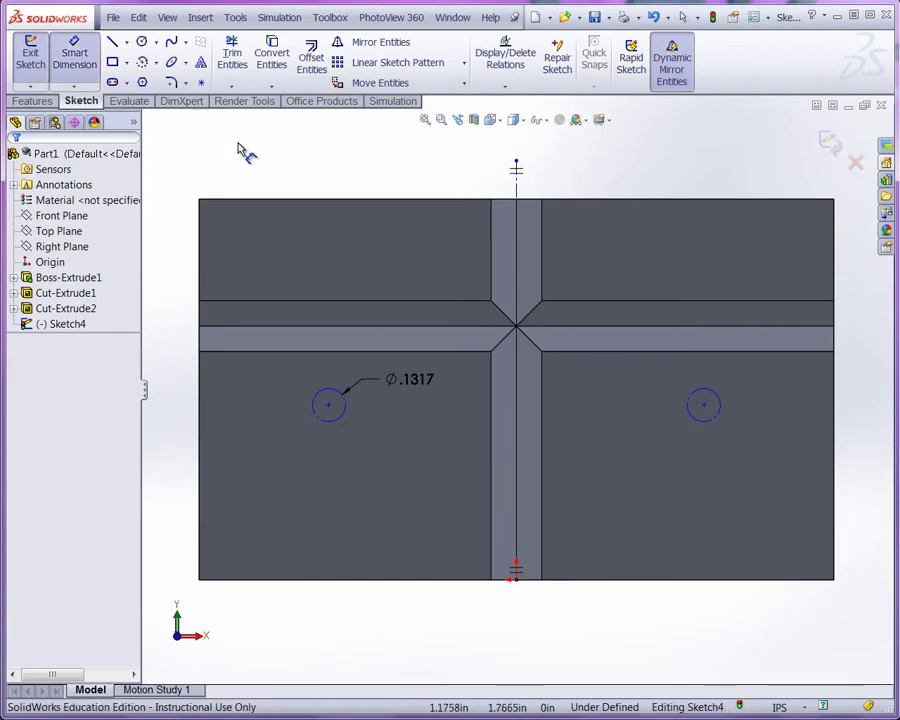
{"action": "left_click", "coordinate": [285, 200]}
{"action": "left_click", "coordinate": [327, 403]}
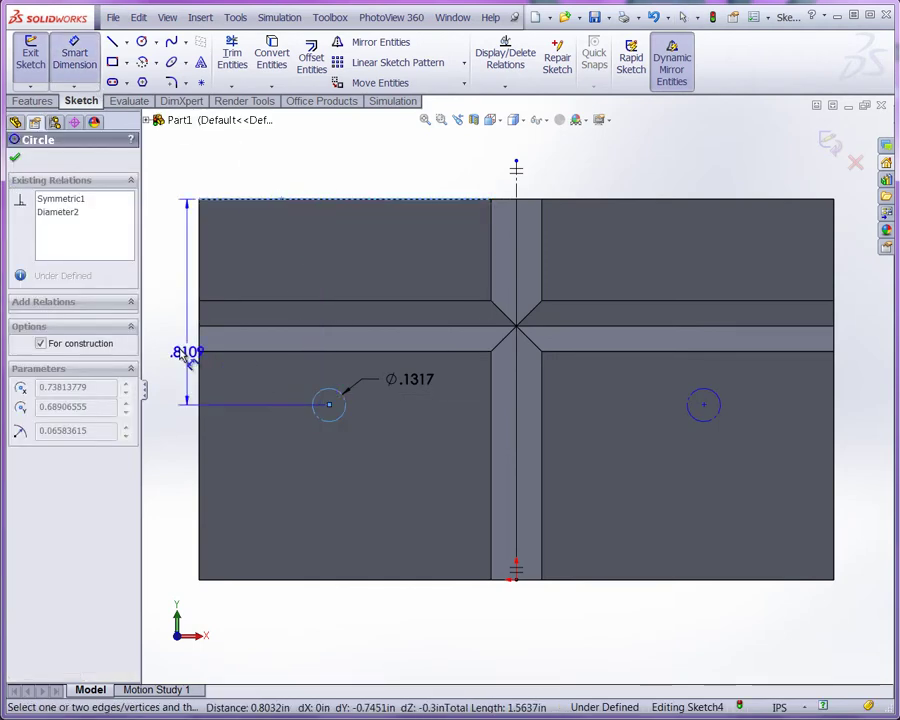
{"action": "left_click", "coordinate": [175, 320]}
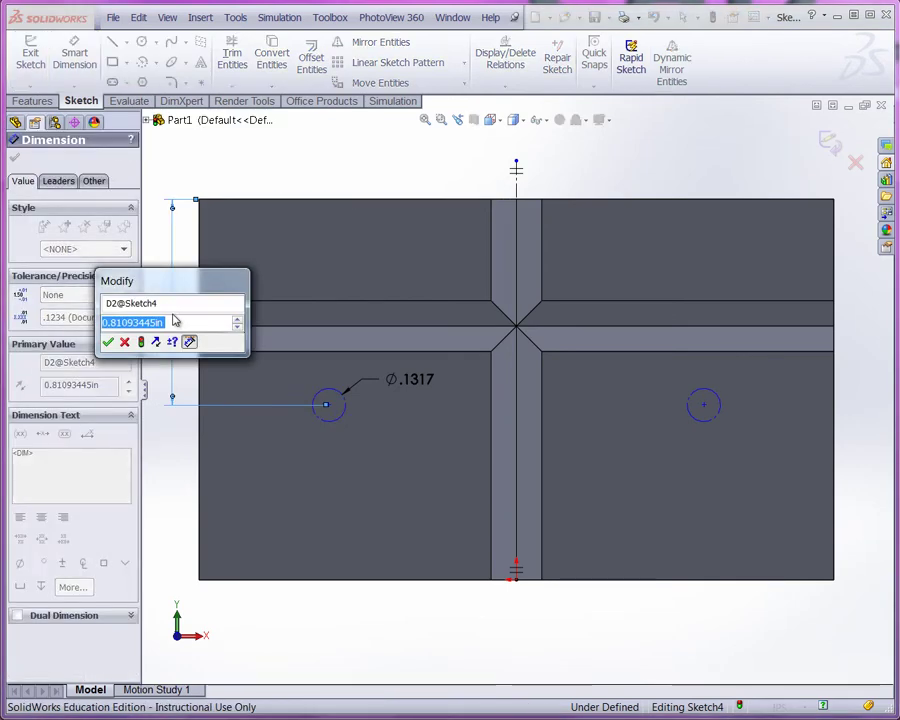
{"action": "type", "text": ".75"}
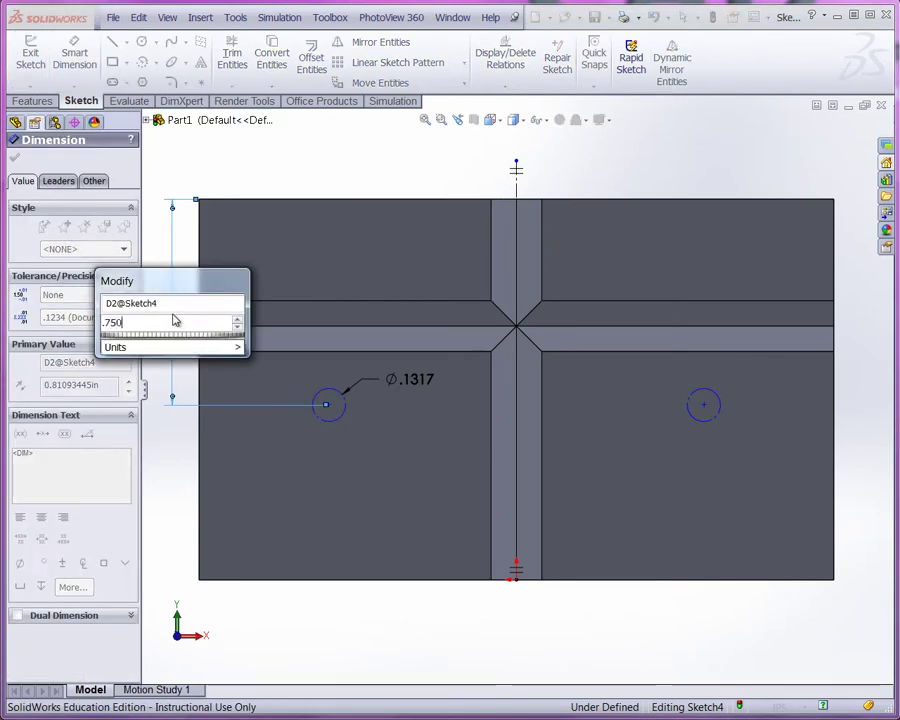
{"action": "key", "text": "Return"}
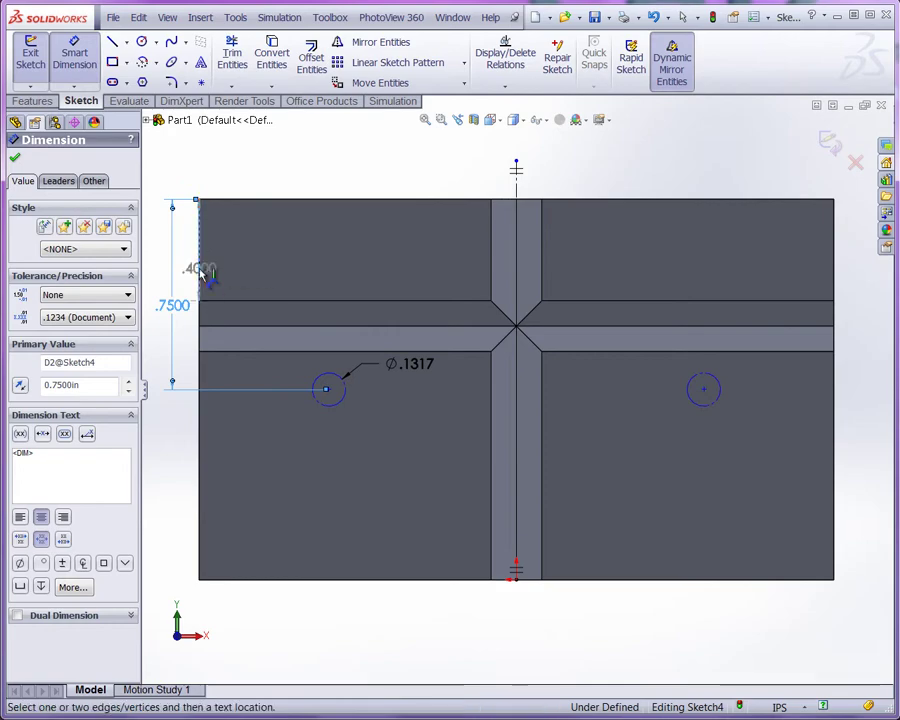
Dimension the left circle's center 0.450 in horizontally from the plate's left edge
{"action": "left_click", "coordinate": [327, 386]}
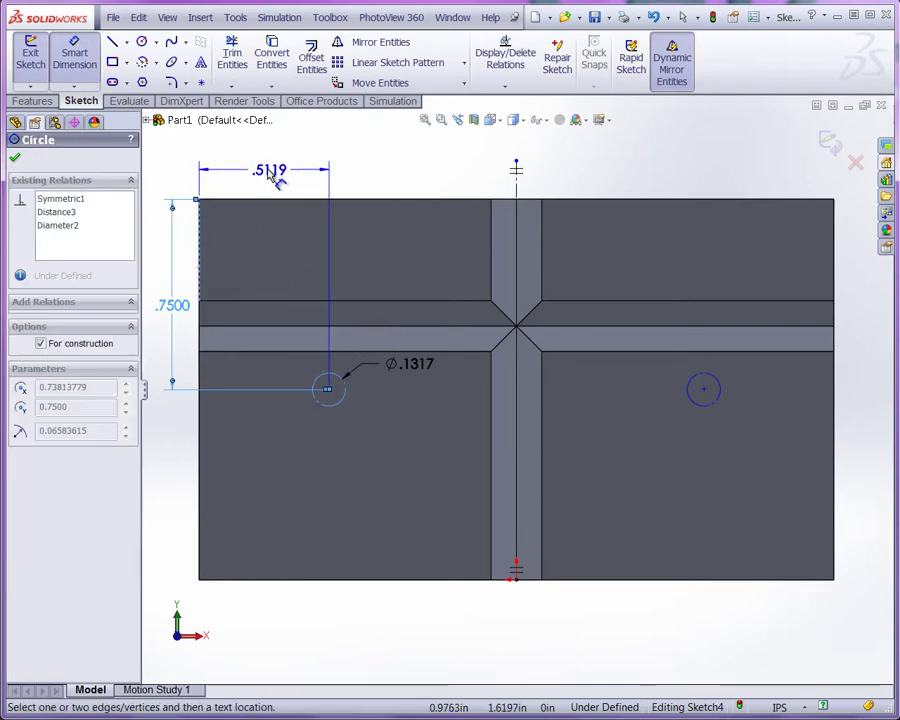
{"action": "left_click", "coordinate": [268, 172]}
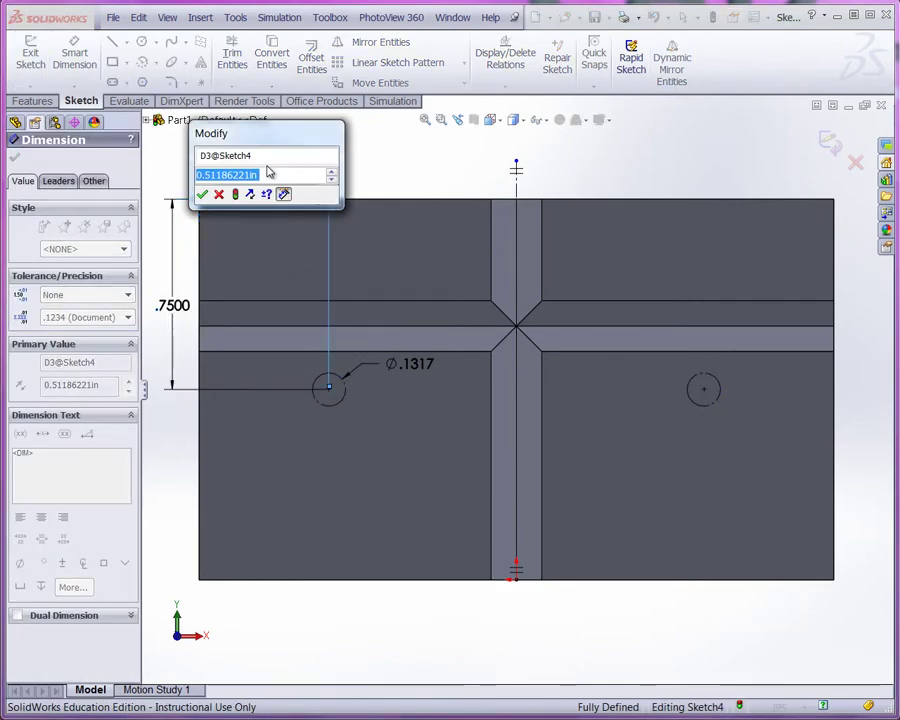
{"action": "type", "text": ".45"}
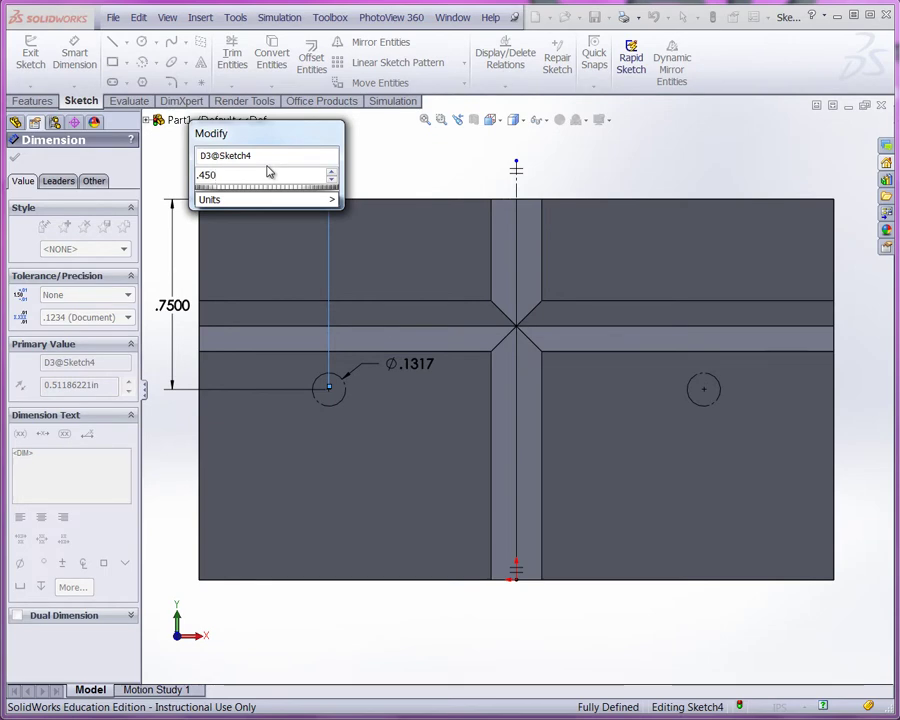
{"action": "type", "text": "0"}
{"action": "key", "text": "Return"}
{"action": "key", "text": "Escape"}
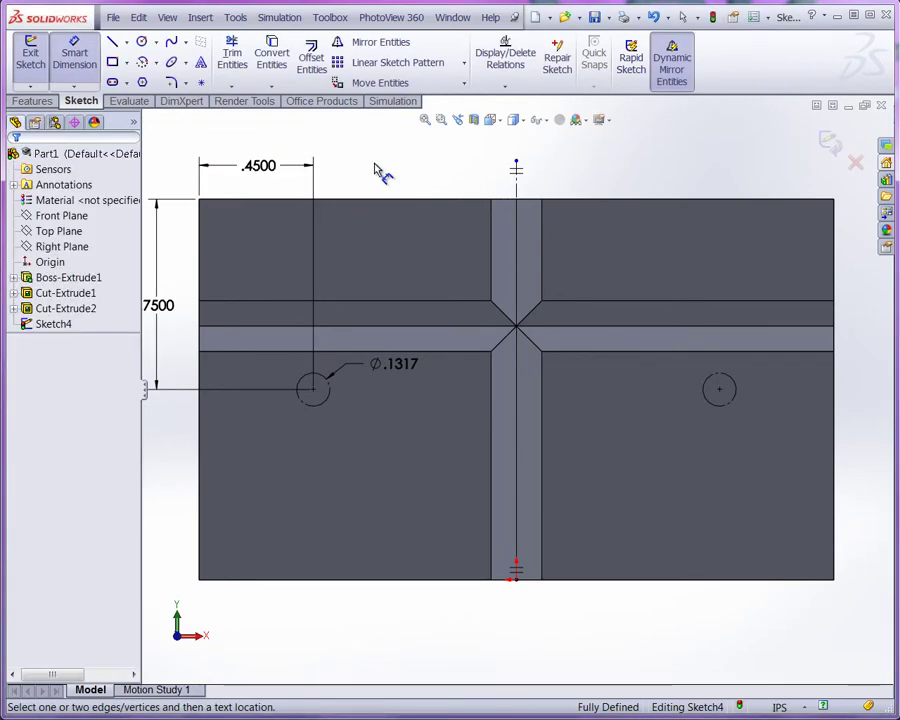
Exit the back-face sketch with the two hole-location circles, keeping it in the model
{"action": "scroll", "coordinate": [518, 392], "scroll_direction": "up", "scroll_amount": 3}
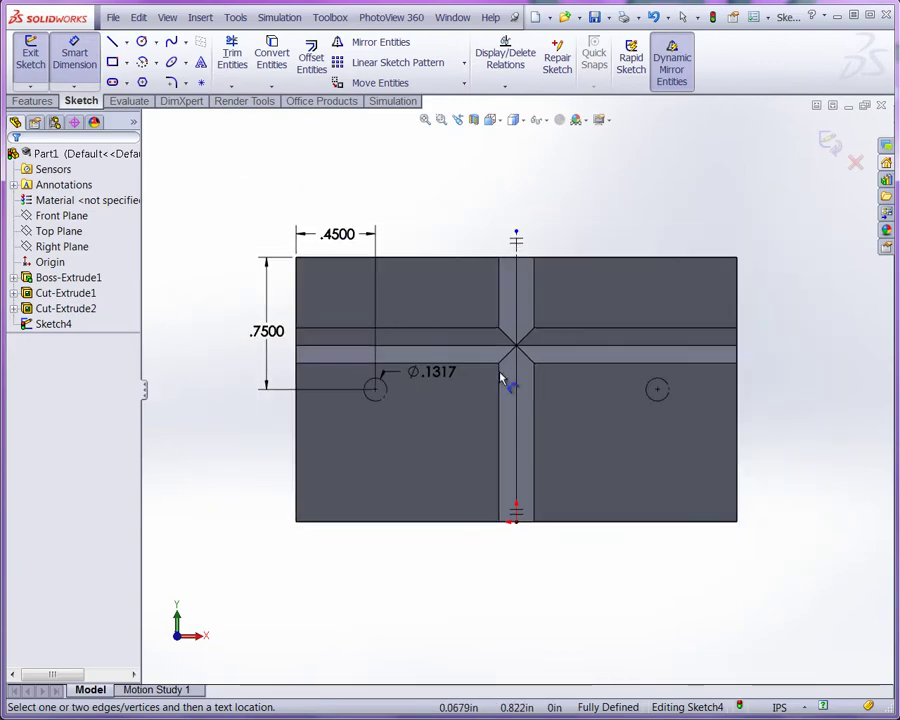
{"action": "middle_click_drag", "start_coordinate": [568, 421], "coordinate": [519, 460]}
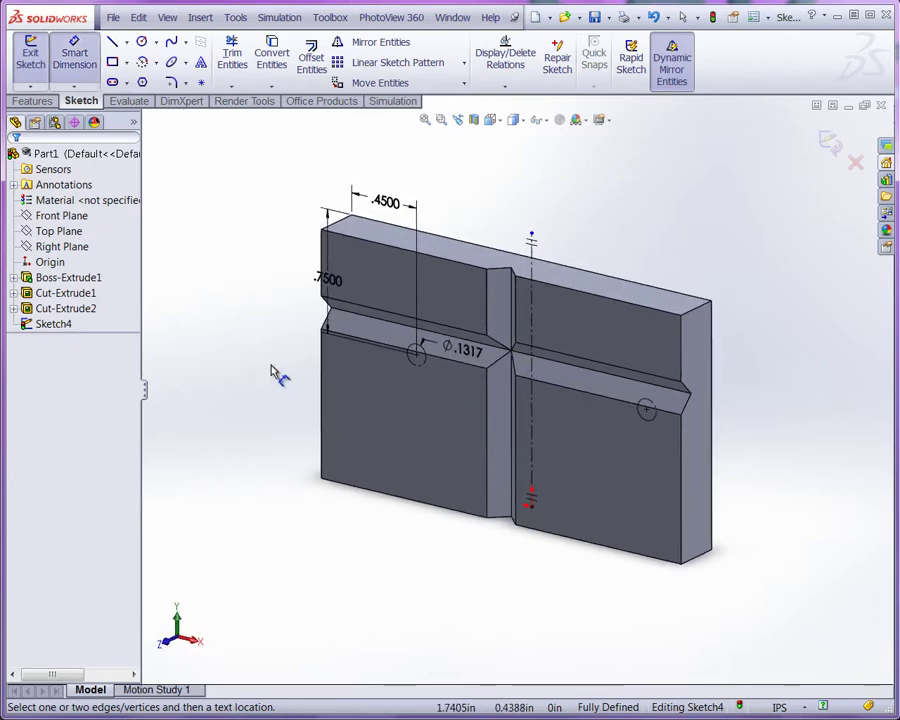
{"action": "scroll", "coordinate": [270, 363], "scroll_direction": "down", "scroll_amount": 2}
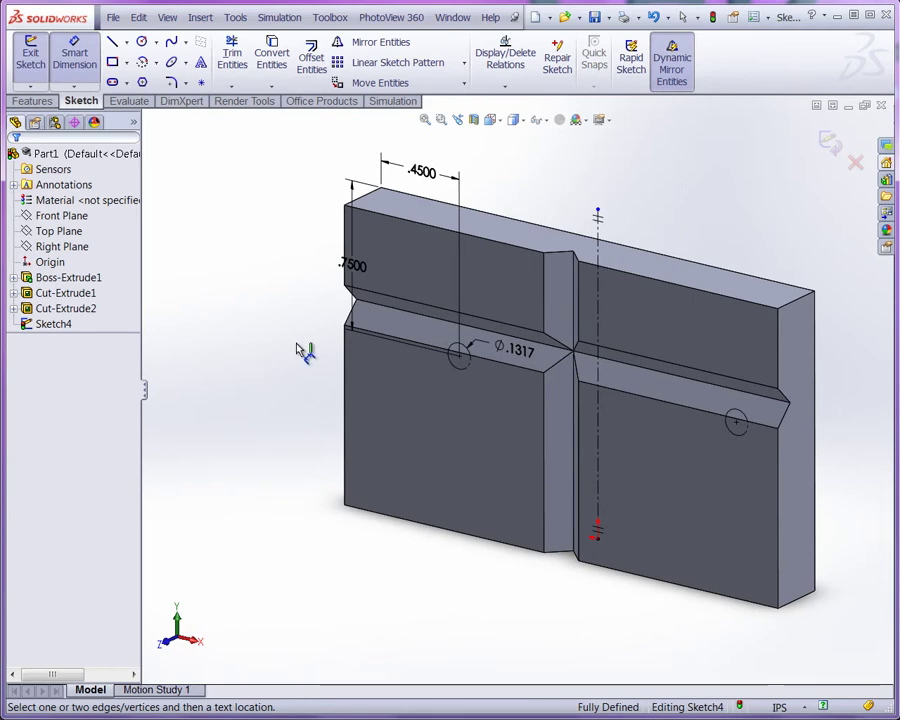
{"action": "left_click", "coordinate": [828, 147]}
{"action": "left_click", "coordinate": [755, 209]}
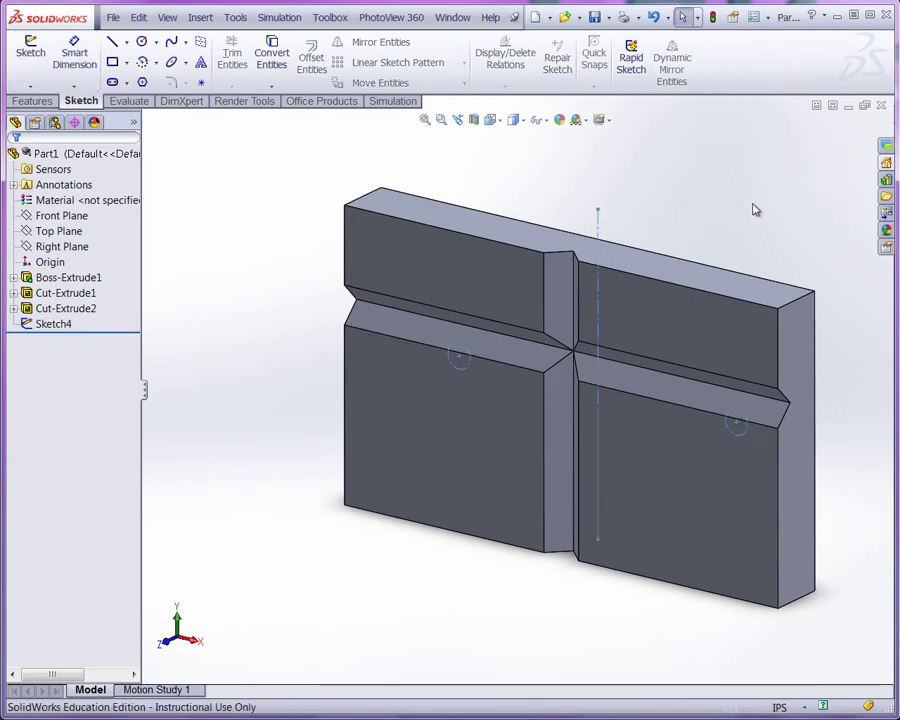
Start a Hole Wizard tapped hole and set its end condition to Up To Surface, using the grooved side's lower-right face
{"action": "mouse_move", "coordinate": [763, 372]}
{"action": "middle_mouse_down"}
{"action": "mouse_move", "coordinate": [767, 445]}
{"action": "mouse_move", "coordinate": [534, 450]}
{"action": "mouse_move", "coordinate": [599, 492]}
{"action": "mouse_move", "coordinate": [615, 513]}
{"action": "mouse_move", "coordinate": [597, 526]}
{"action": "middle_mouse_up"}
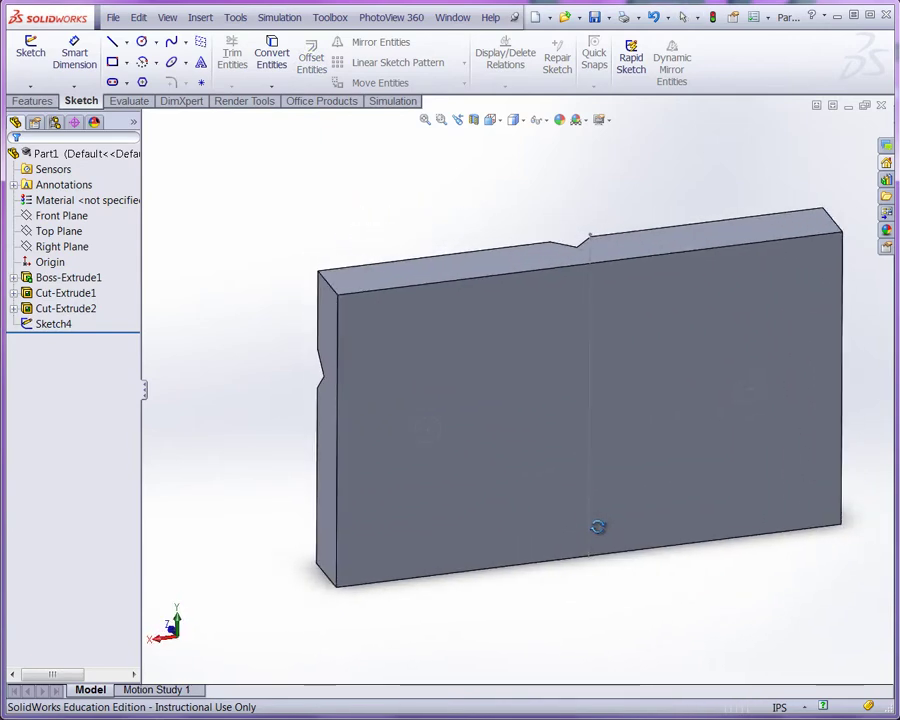
{"action": "left_click", "coordinate": [32, 101]}
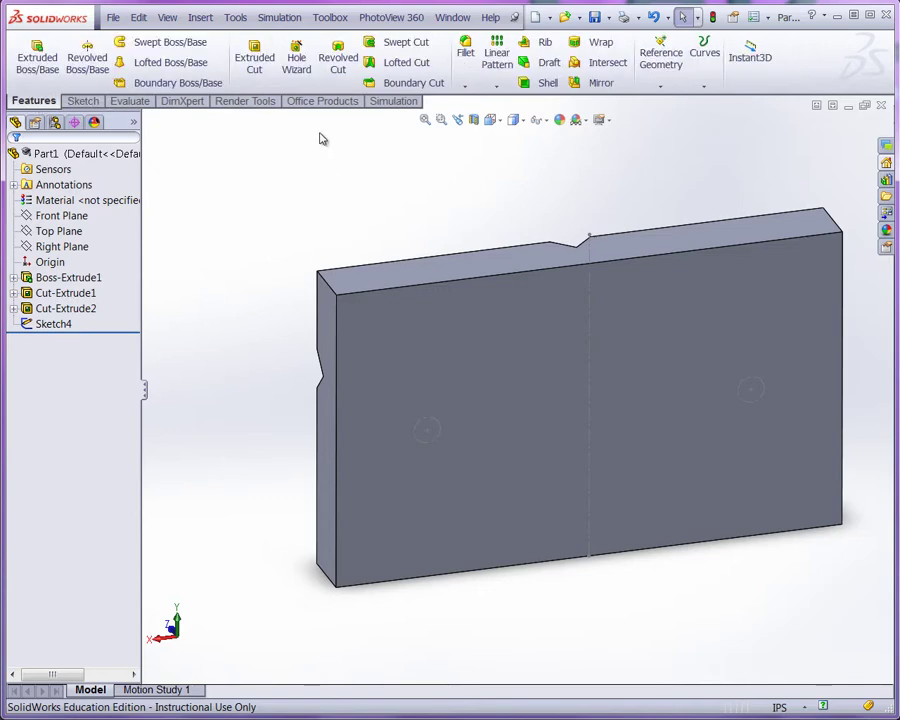
{"action": "left_click", "coordinate": [300, 72]}
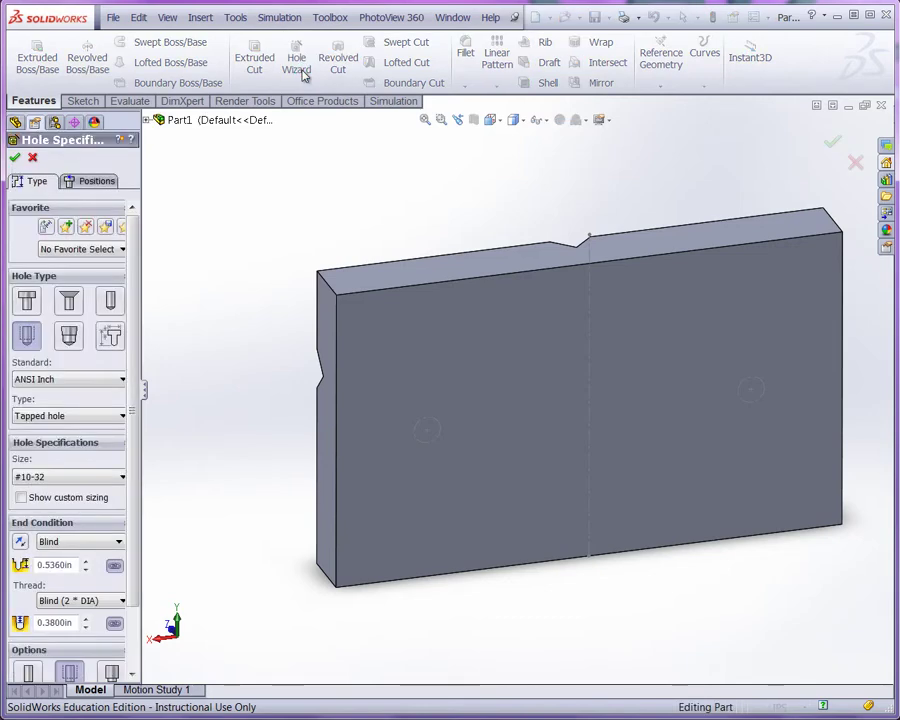
{"action": "scroll", "coordinate": [134, 362], "scroll_direction": "down", "scroll_amount": 2}
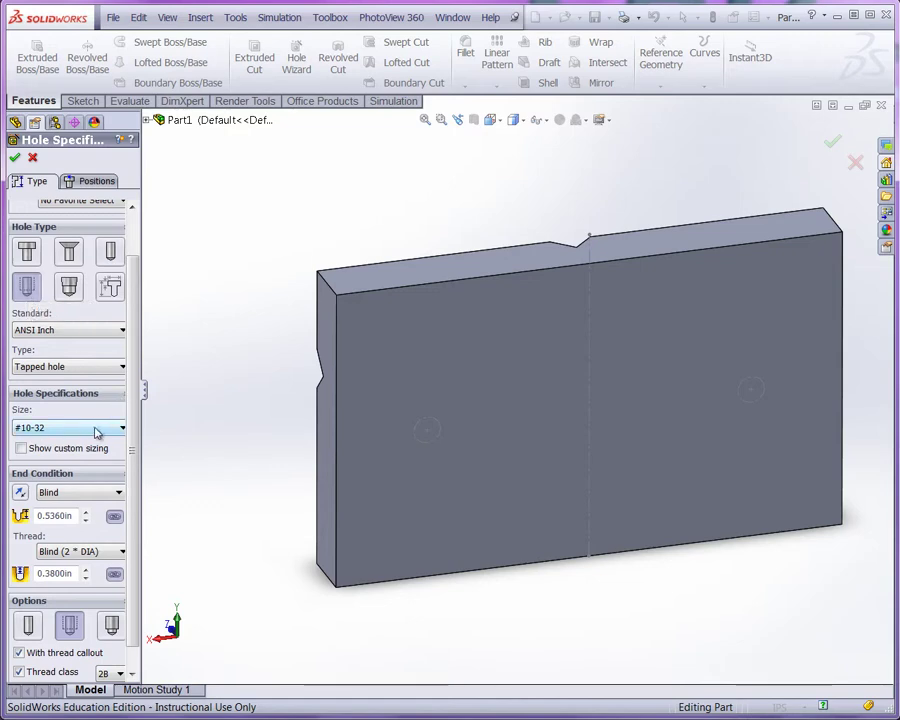
{"action": "scroll", "coordinate": [134, 460], "scroll_direction": "down", "scroll_amount": 1}
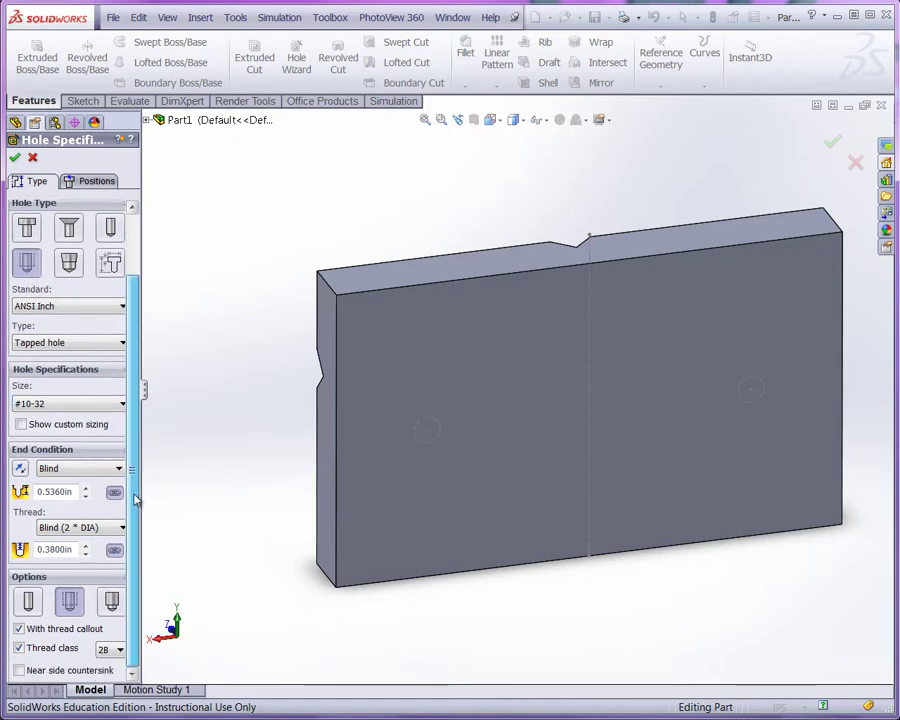
{"action": "left_click", "coordinate": [59, 476]}
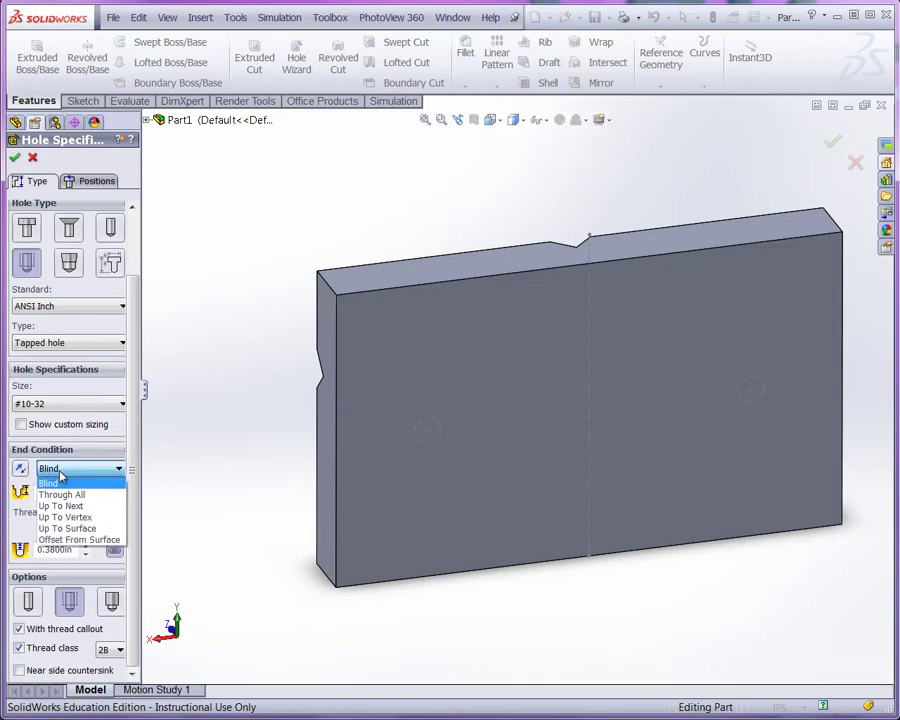
{"action": "left_click", "coordinate": [67, 528]}
{"action": "middle_click_drag", "start_coordinate": [315, 570], "coordinate": [472, 567]}
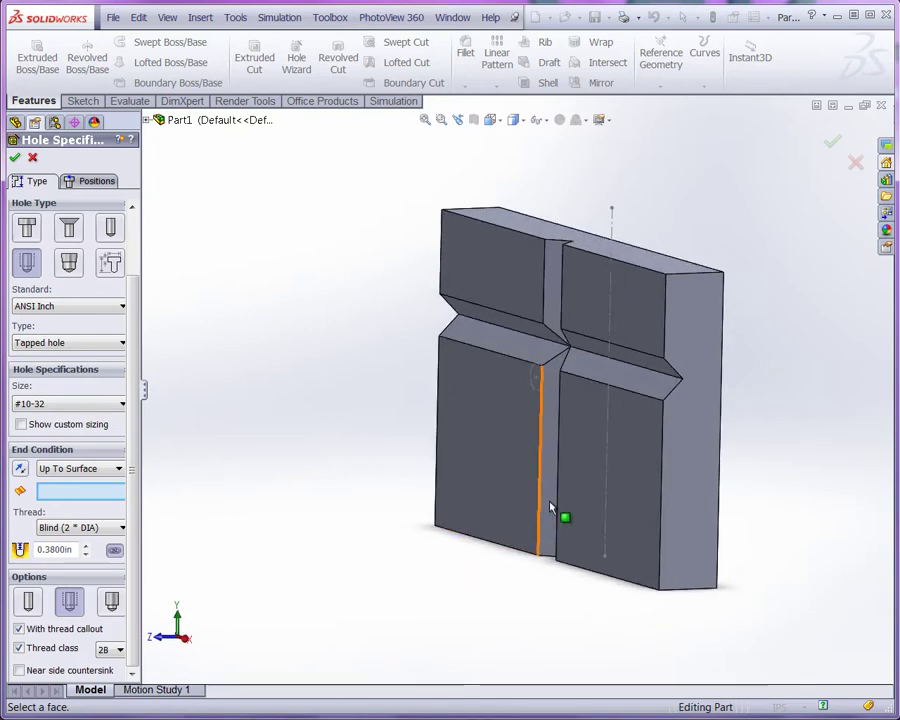
{"action": "left_click", "coordinate": [592, 498]}
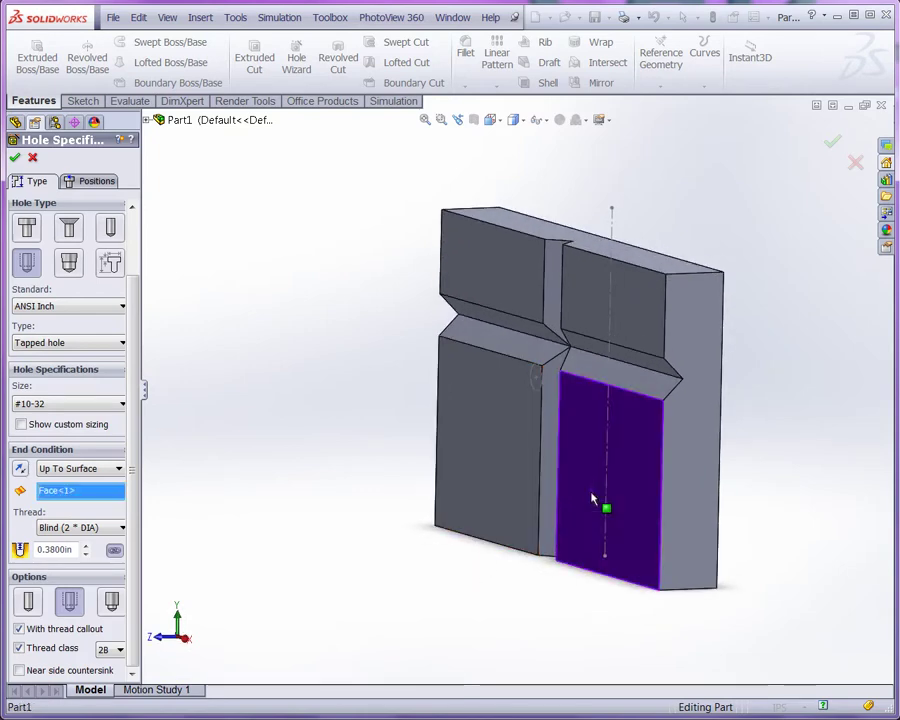
{"action": "middle_click_drag", "start_coordinate": [585, 541], "coordinate": [455, 548]}
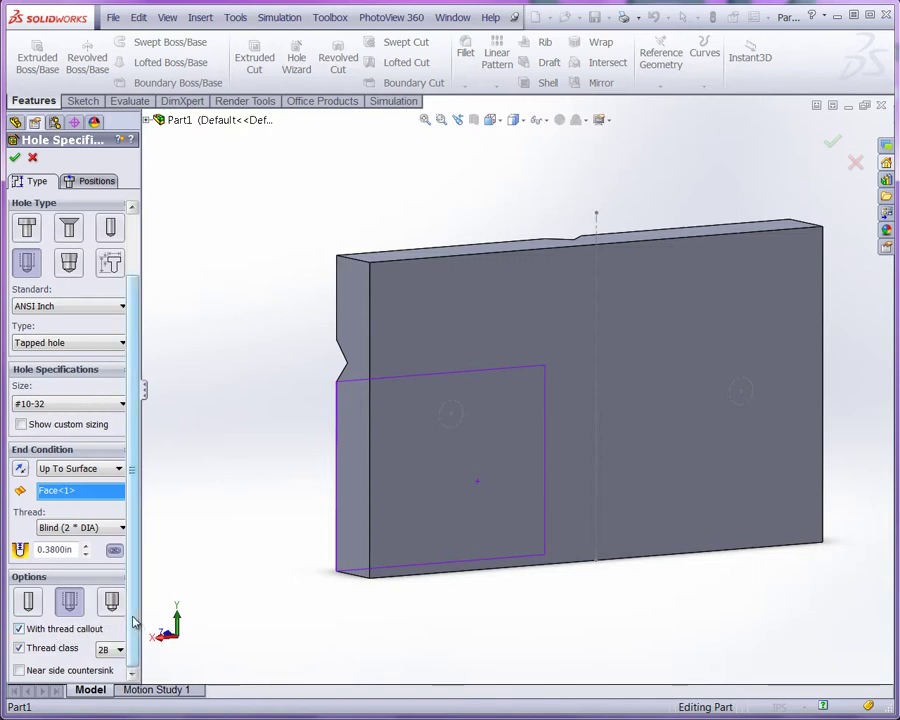
Place #10-32 tapped holes on the back face at the centers of both sketched circles and complete the hole feature
{"action": "scroll", "coordinate": [133, 622], "scroll_direction": "up", "scroll_amount": 3}
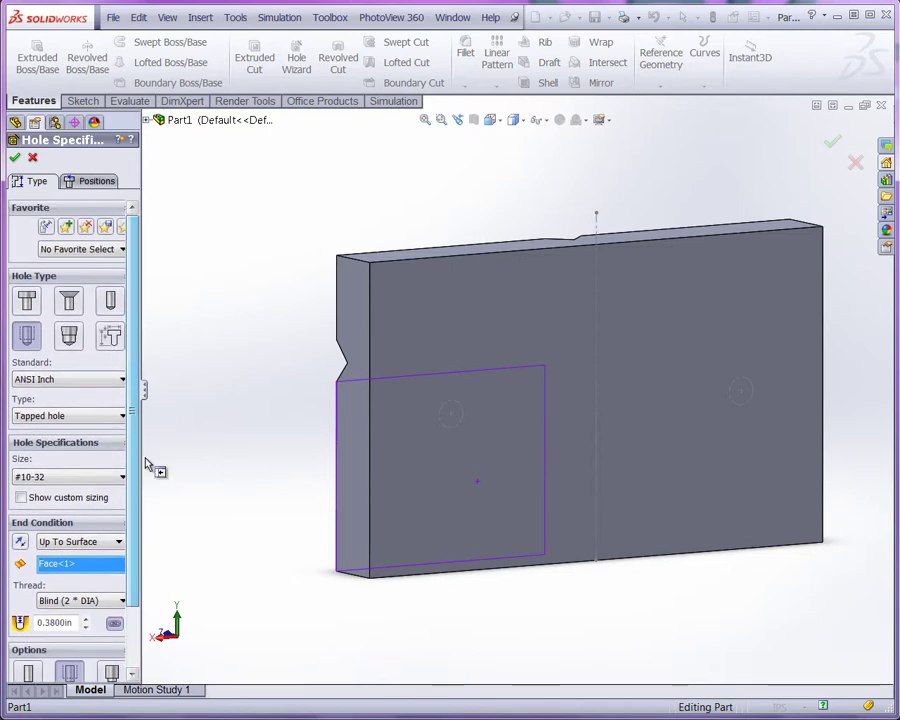
{"action": "left_click", "coordinate": [97, 182]}
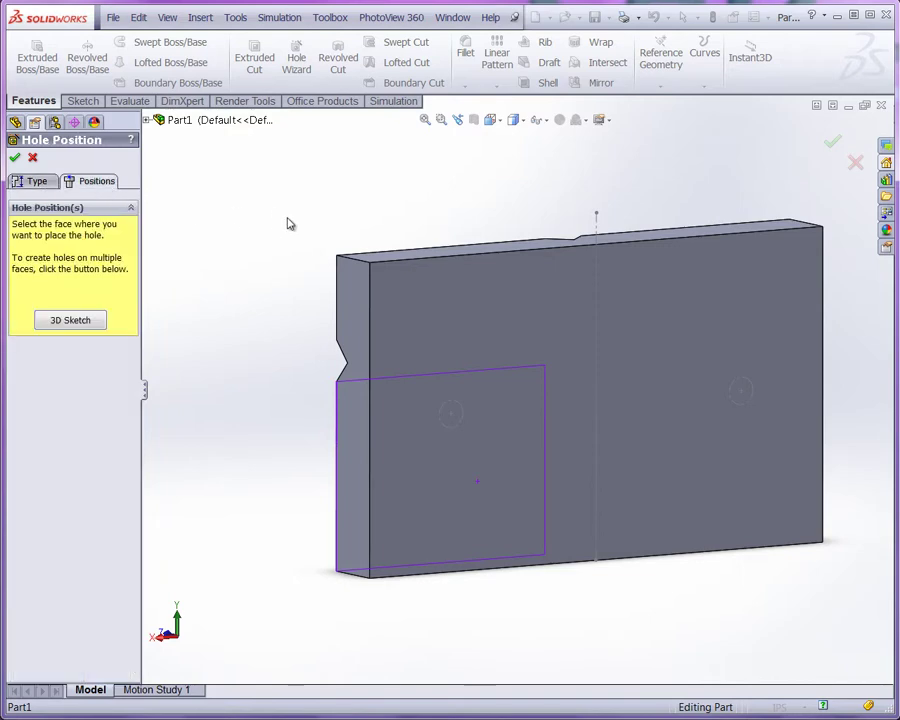
{"action": "left_click", "coordinate": [662, 281]}
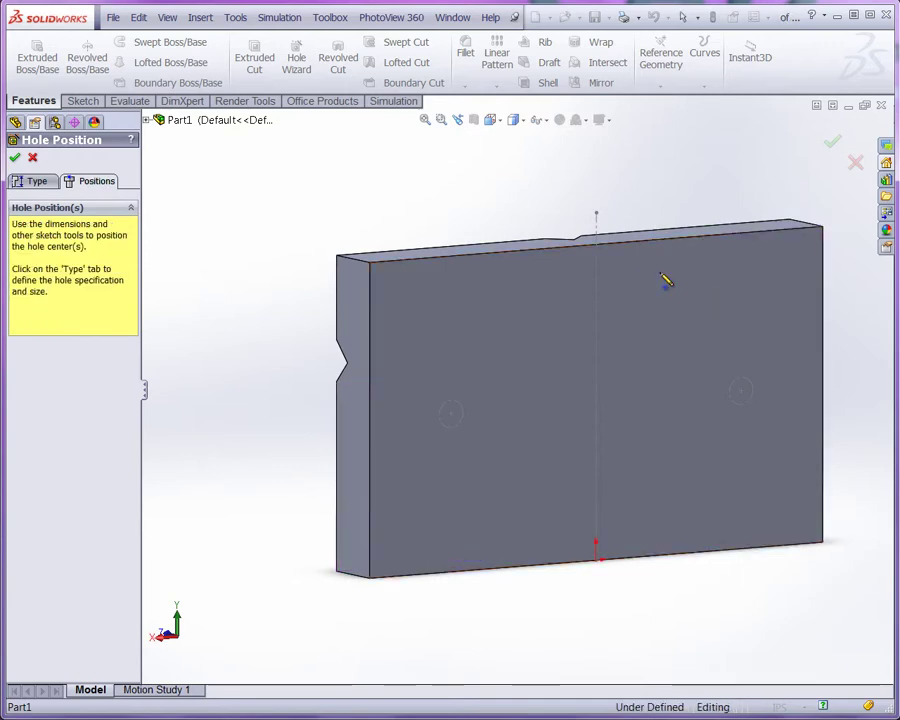
{"action": "left_click_drag", "start_coordinate": [662, 281], "coordinate": [762, 405]}
{"action": "left_click", "coordinate": [741, 391]}
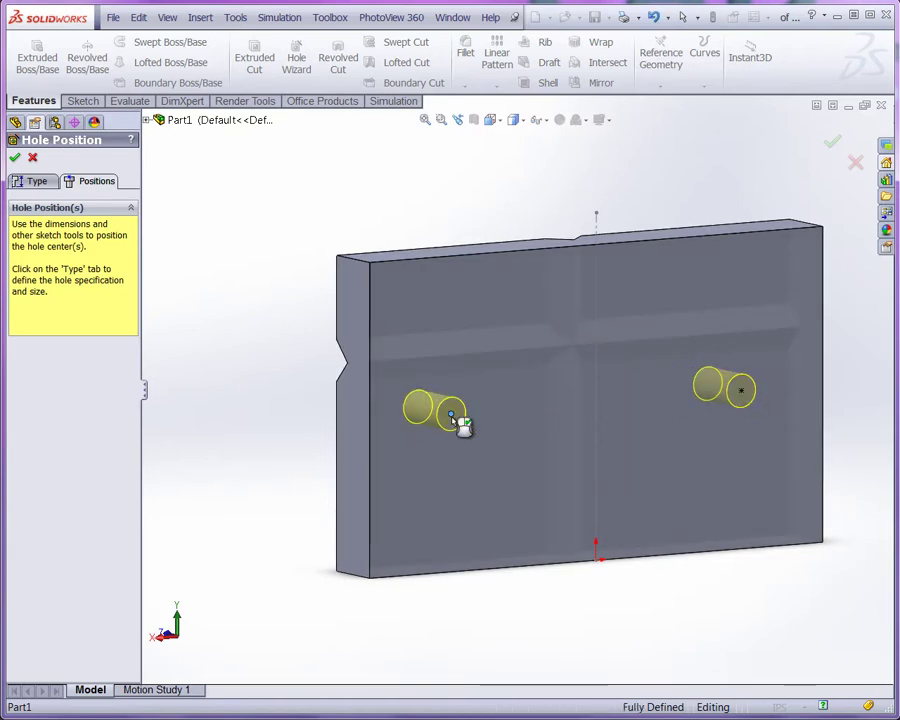
{"action": "left_click", "coordinate": [455, 420]}
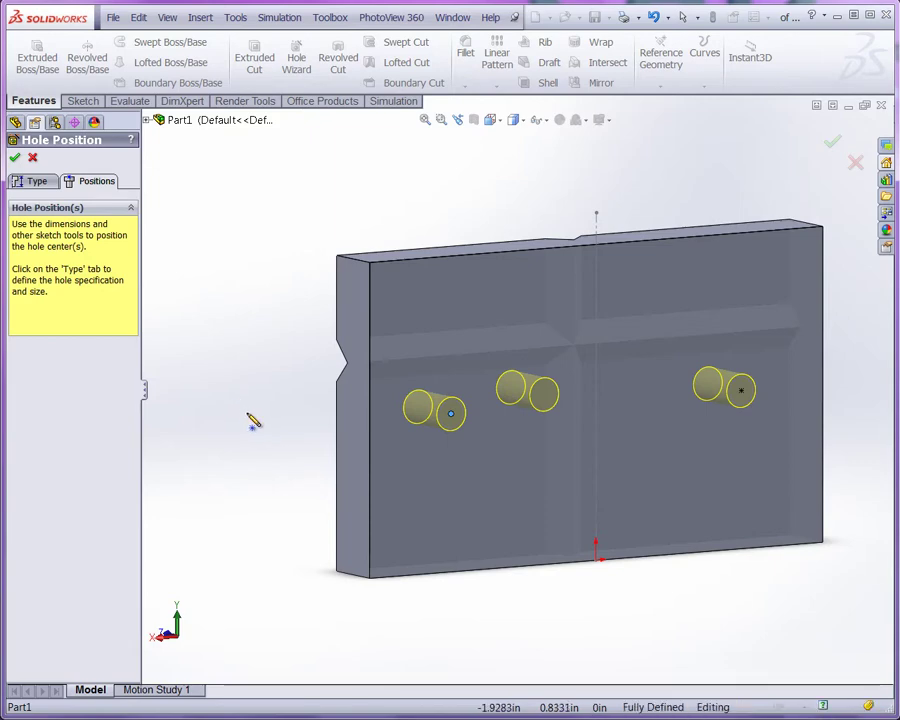
{"action": "left_click", "coordinate": [15, 160]}
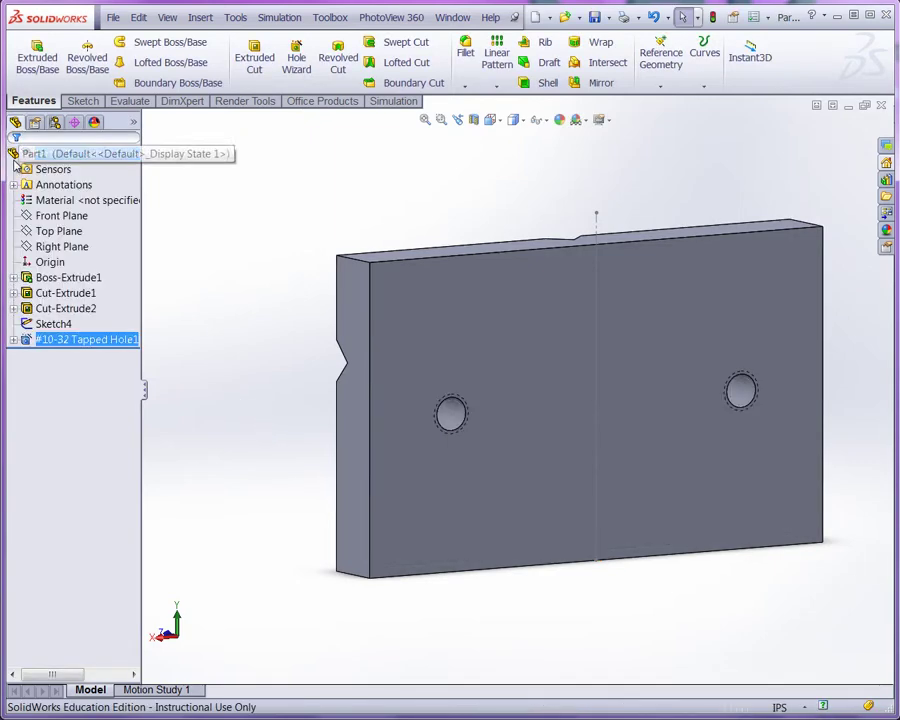
{"action": "middle_click_drag", "start_coordinate": [312, 478], "coordinate": [520, 452]}
{"action": "middle_click_drag", "start_coordinate": [509, 447], "coordinate": [467, 512]}
{"action": "key", "text": "Escape"}
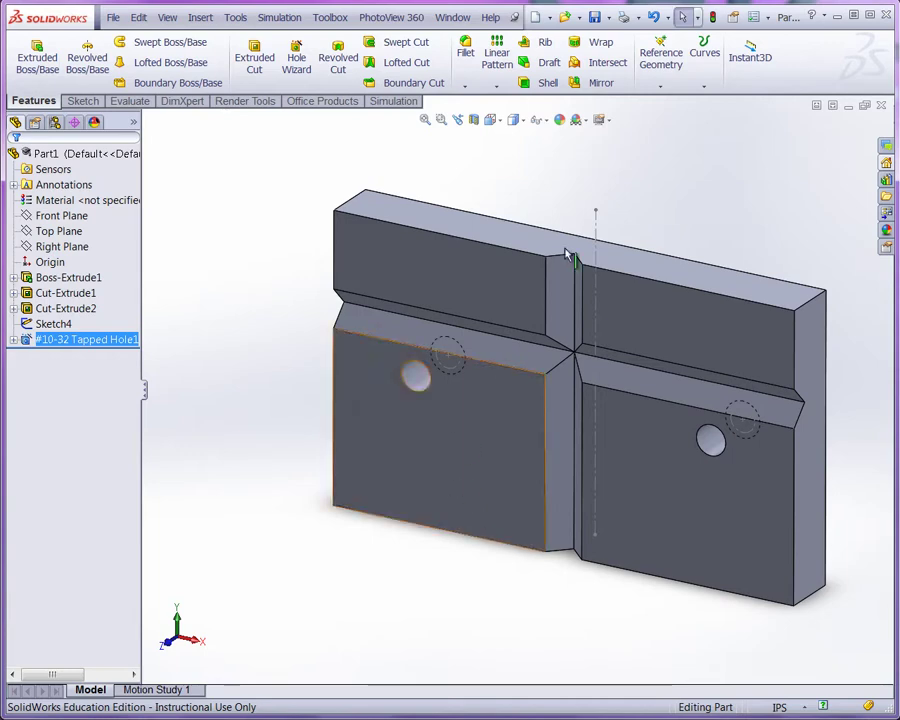
{"action": "left_click", "coordinate": [704, 204]}
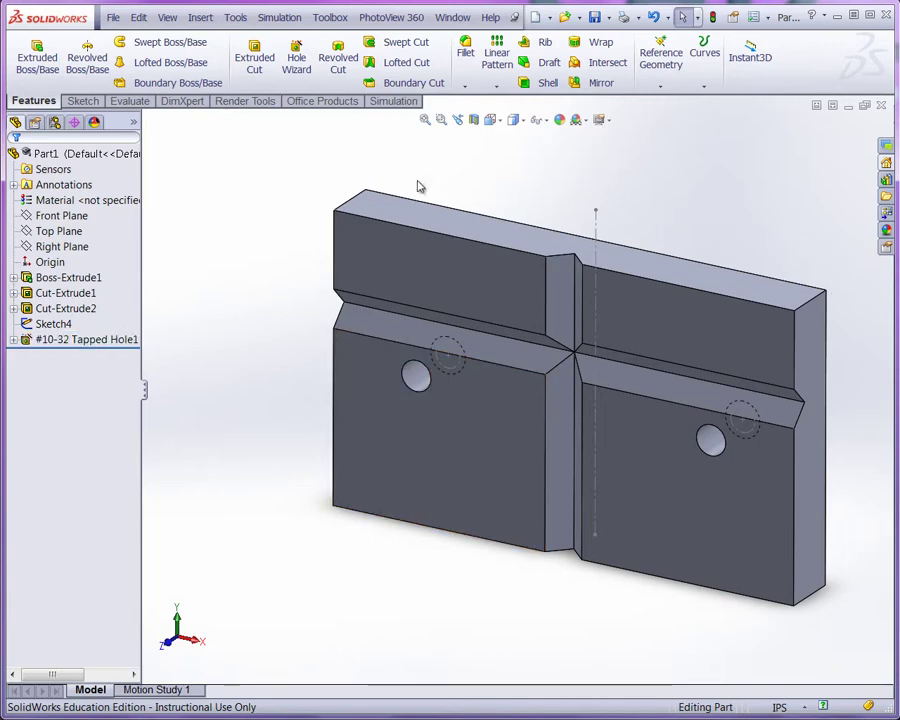